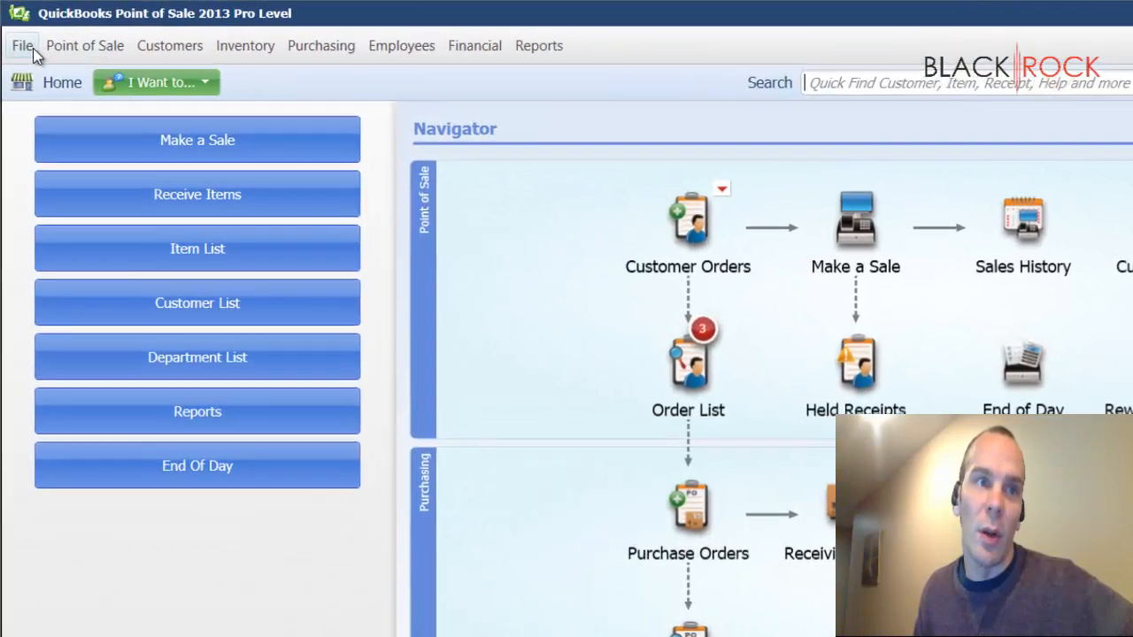
Open the Print Designer and choose Inventory Tags as the document type
click(17, 34)
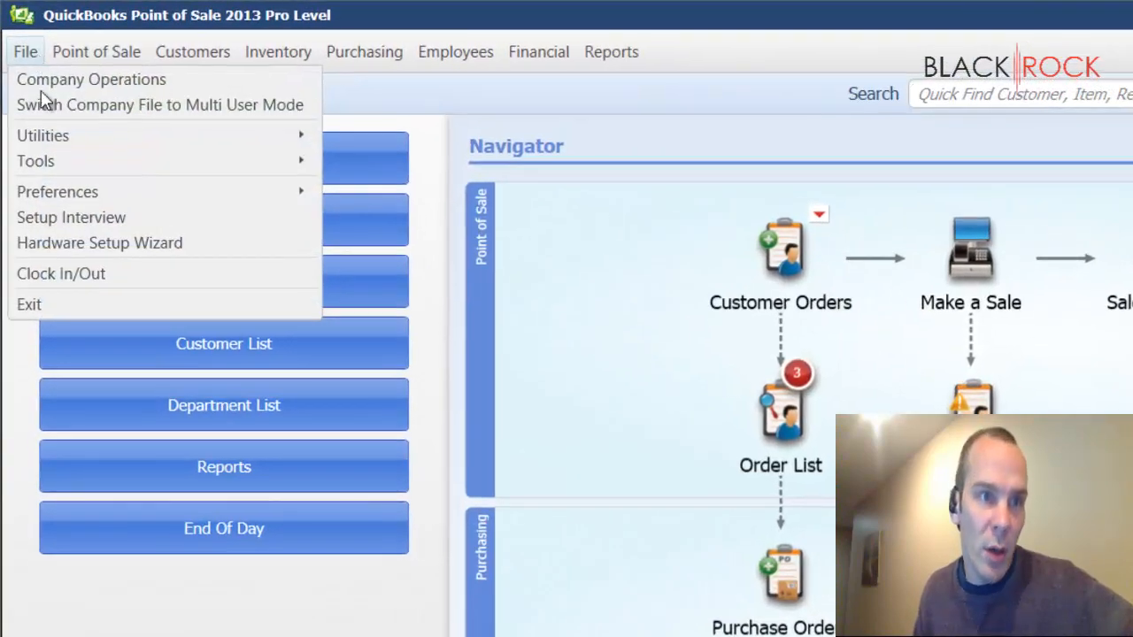
mouse_move(65, 174)
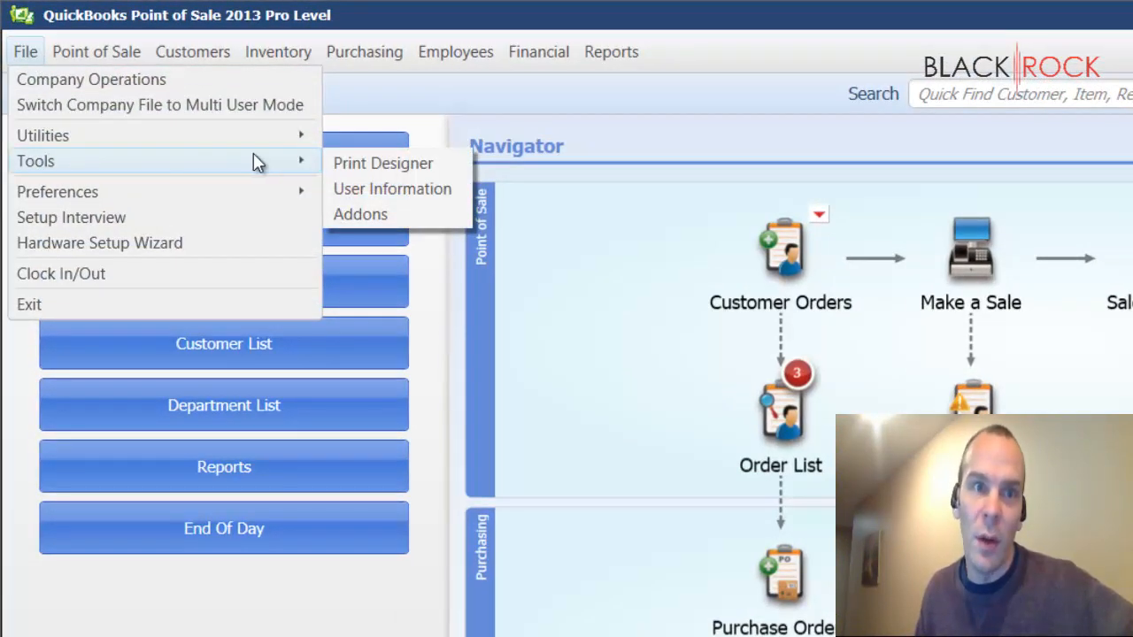
click(352, 162)
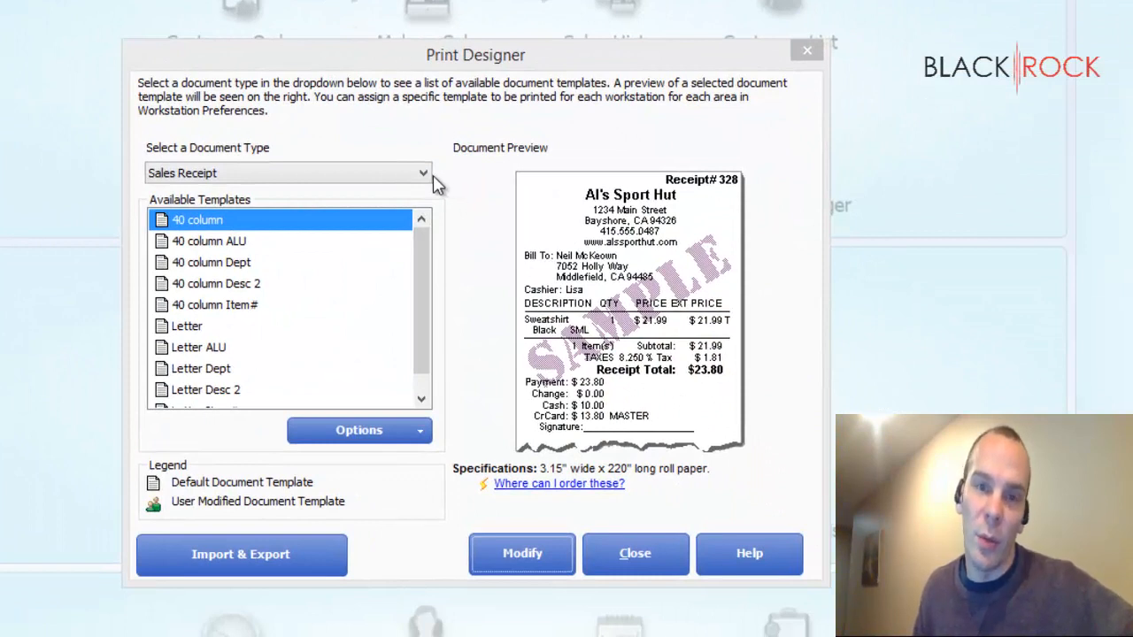
drag(423, 277, 435, 253)
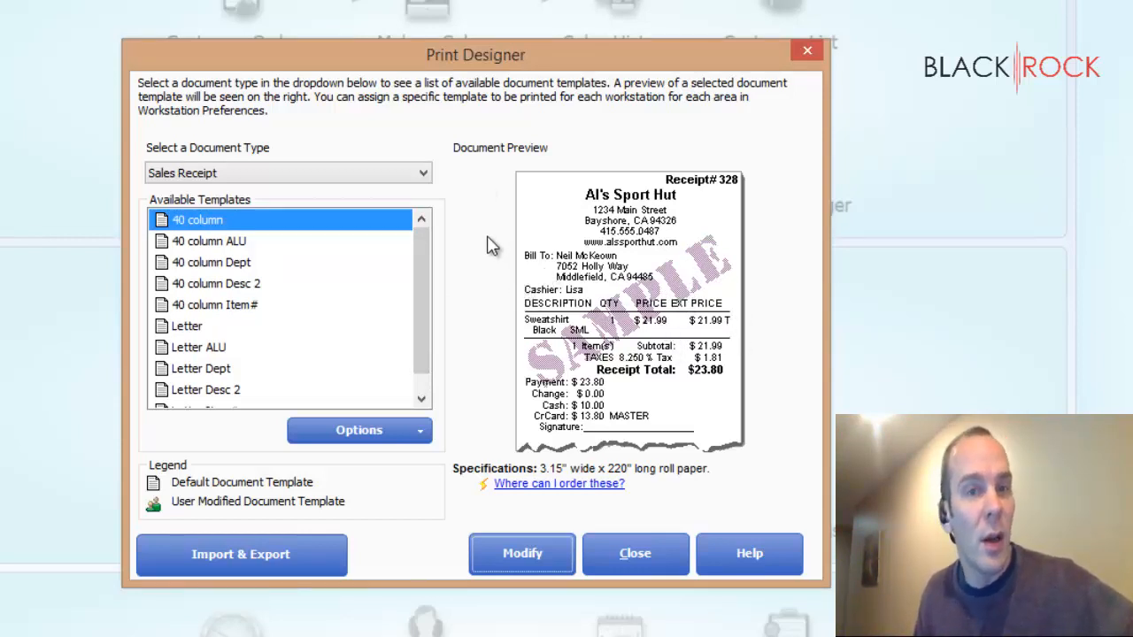
click(425, 174)
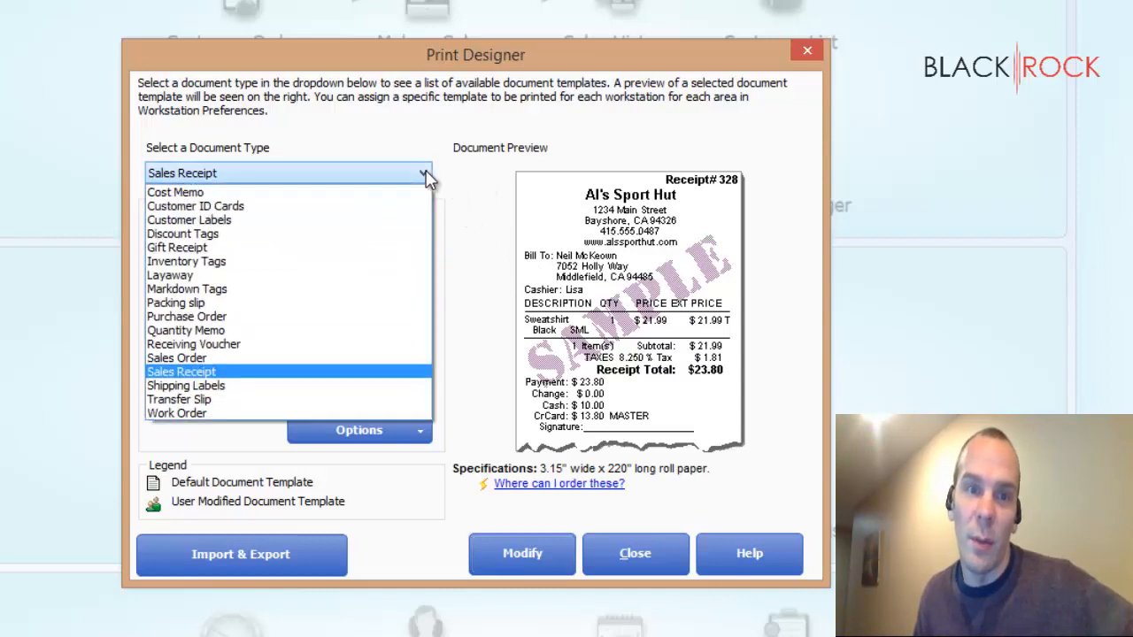
click(382, 272)
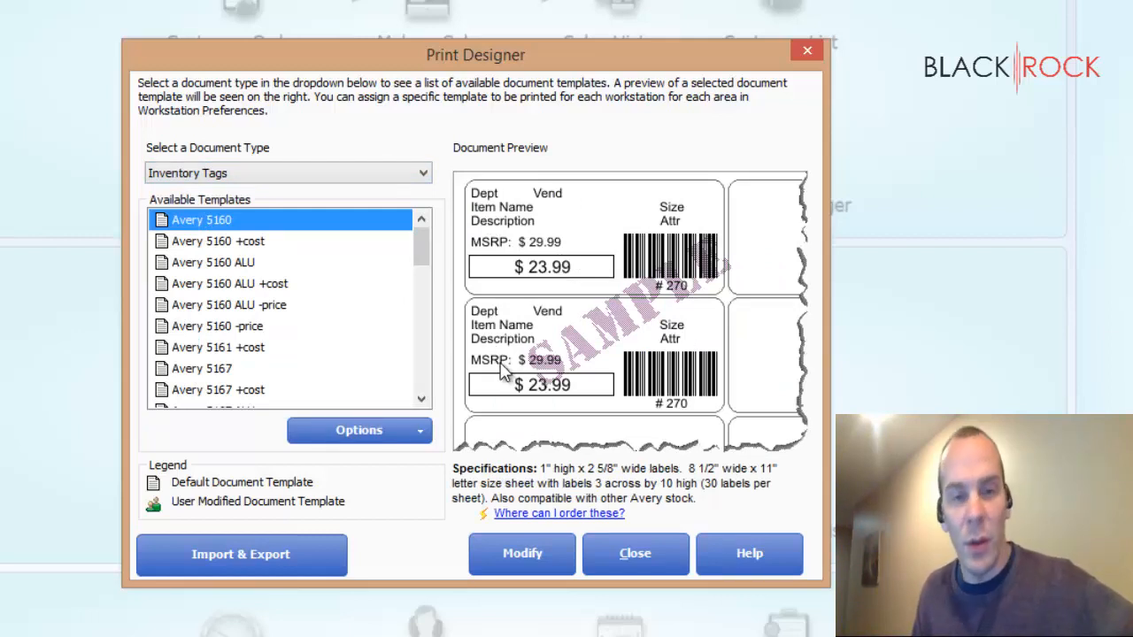
Preview the Avery 5167 and Avery 5167 ALU templates among the inventory tag templates
click(422, 403)
click(422, 402)
click(422, 403)
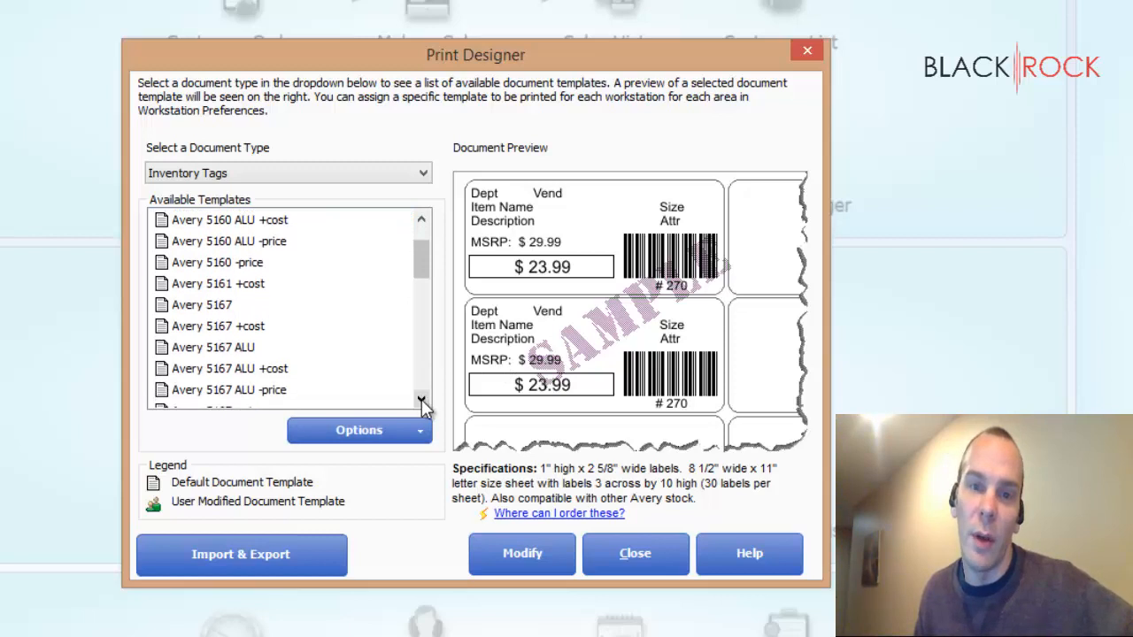
click(282, 309)
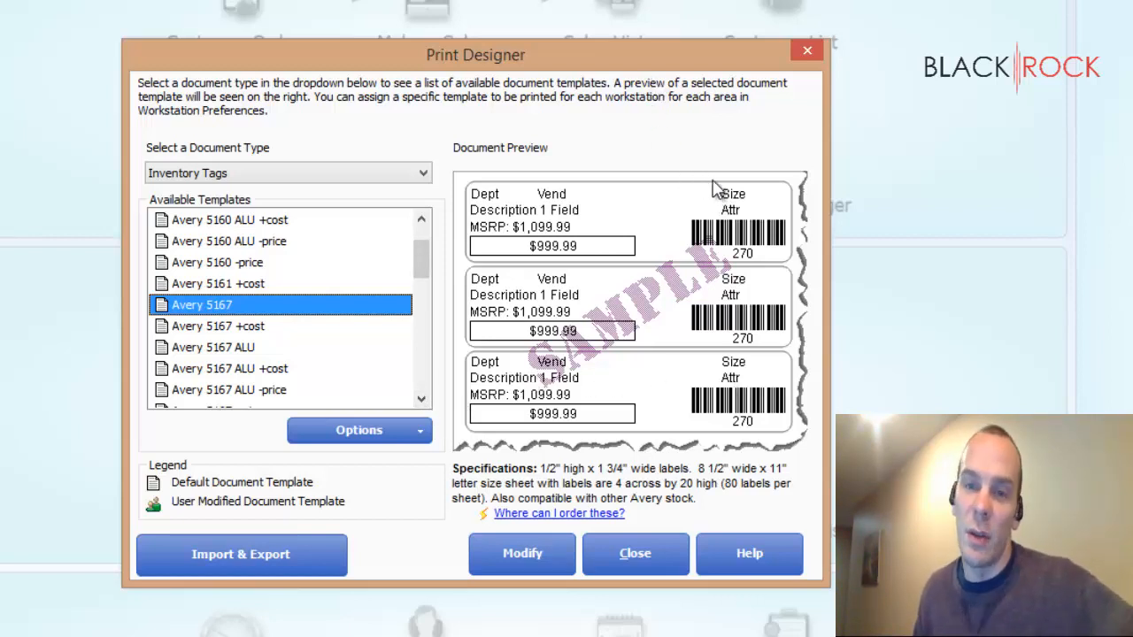
click(422, 400)
click(423, 400)
click(423, 400)
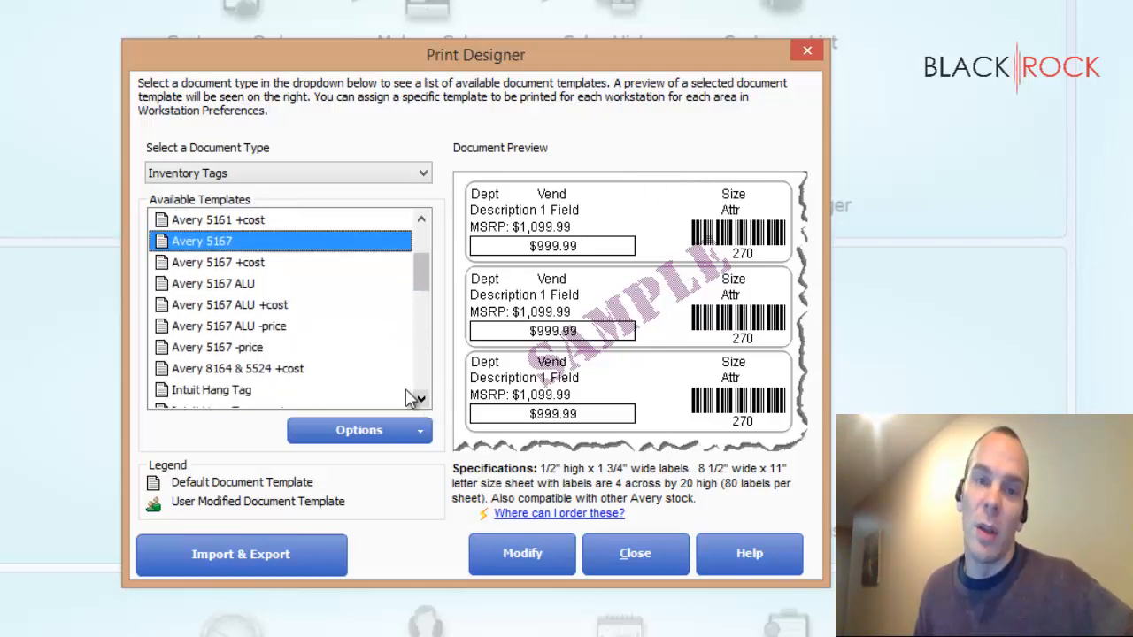
click(239, 285)
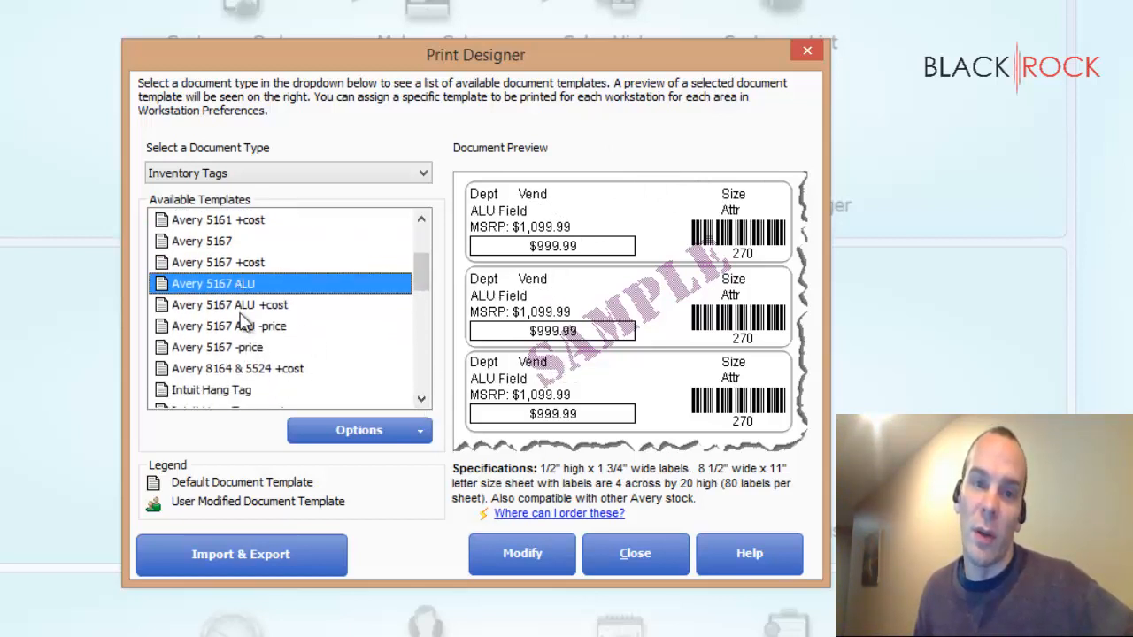
Preview the Intuit Hang Tag and Intuit Jewelry Tag templates and their specifications
click(423, 400)
click(422, 400)
click(422, 400)
click(423, 400)
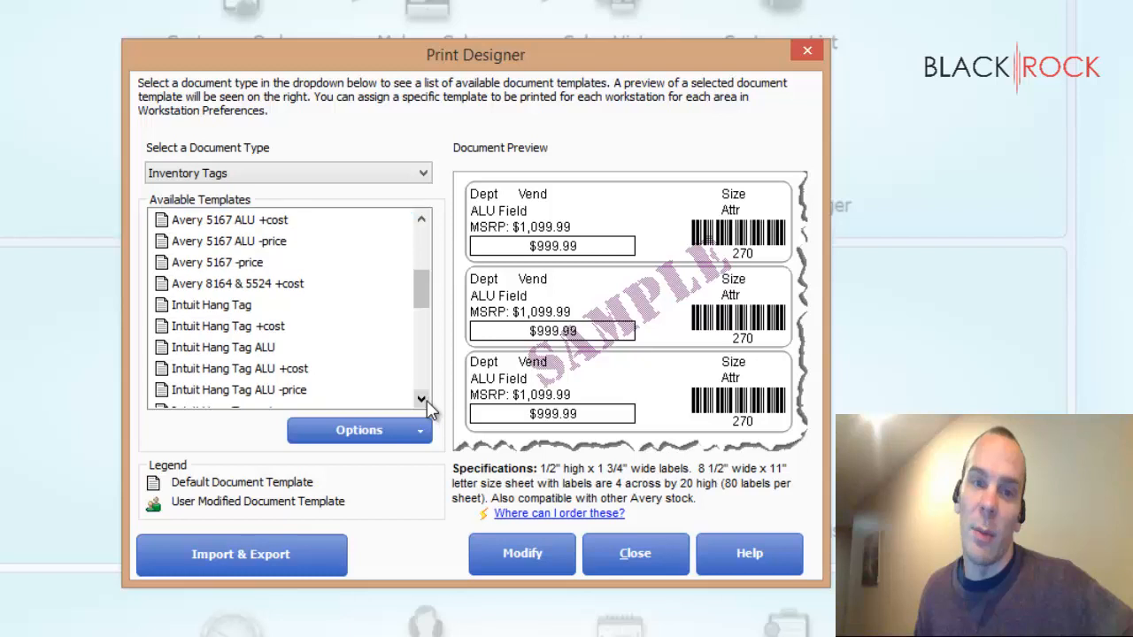
click(250, 306)
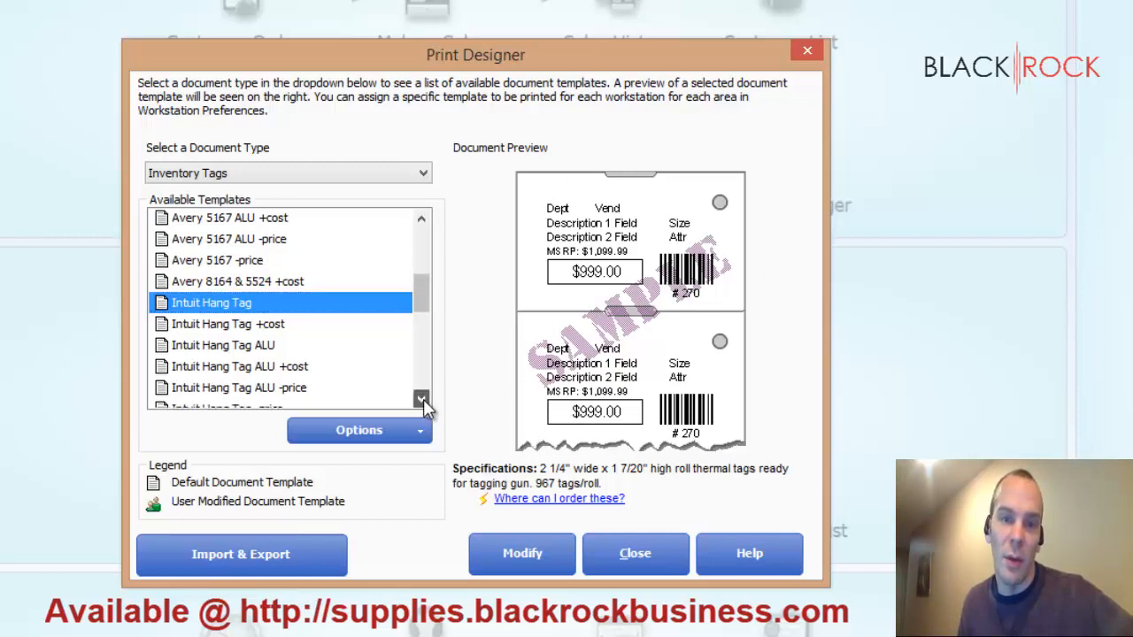
click(423, 399)
click(423, 399)
click(424, 399)
click(423, 400)
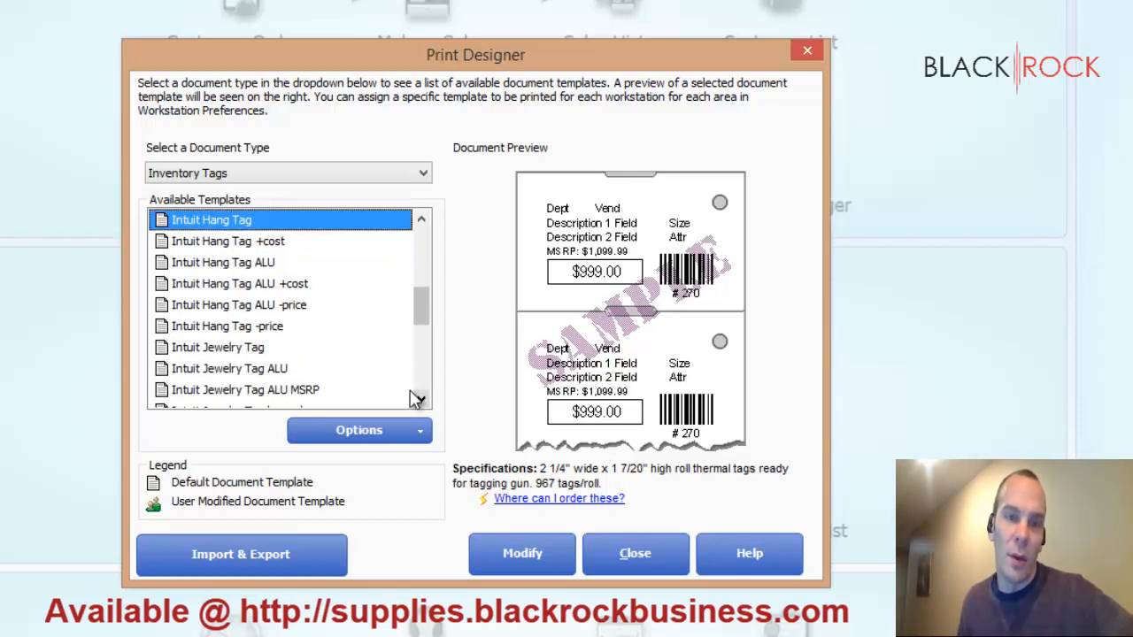
click(263, 348)
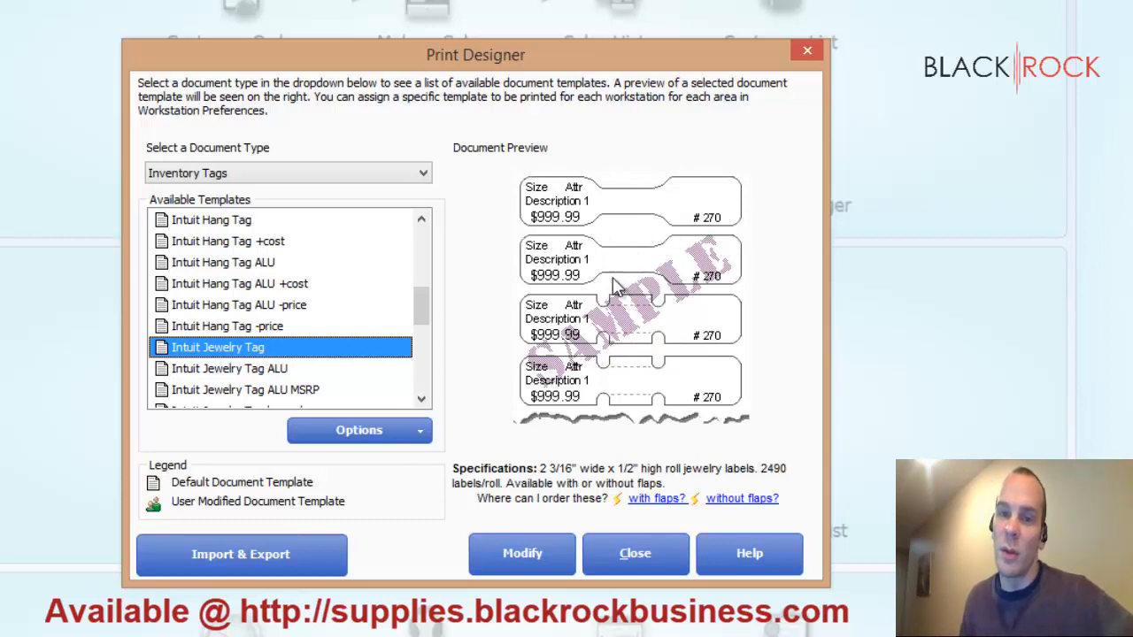
Preview the Intuit Label and Intuit Label (small) templates to compare their layouts and sizes
drag(423, 400, 423, 400)
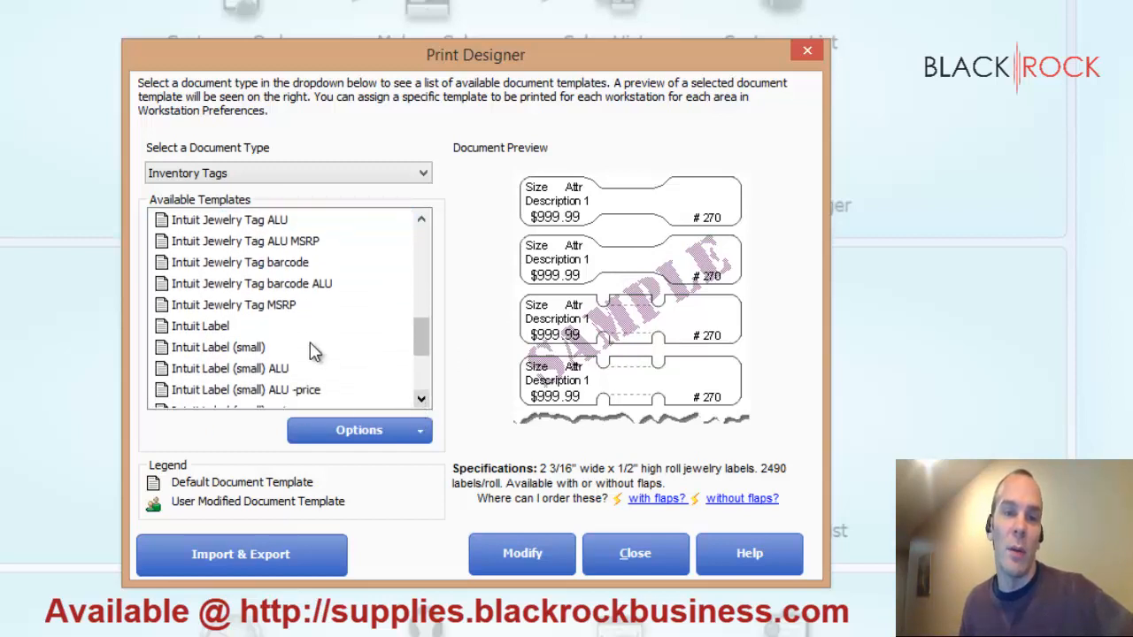
click(238, 327)
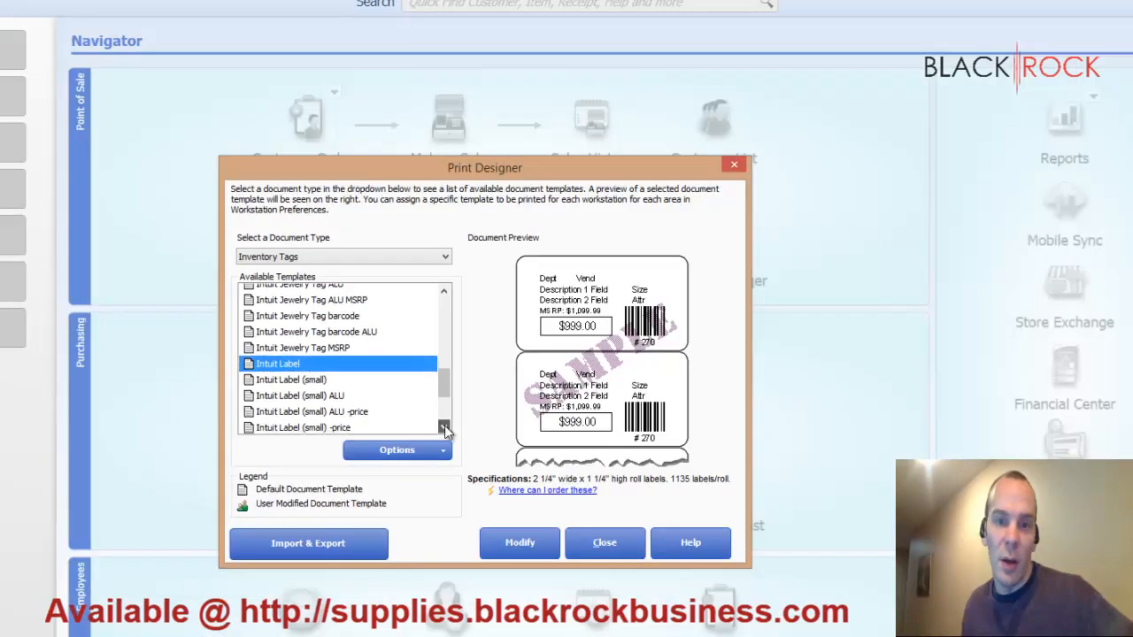
click(422, 399)
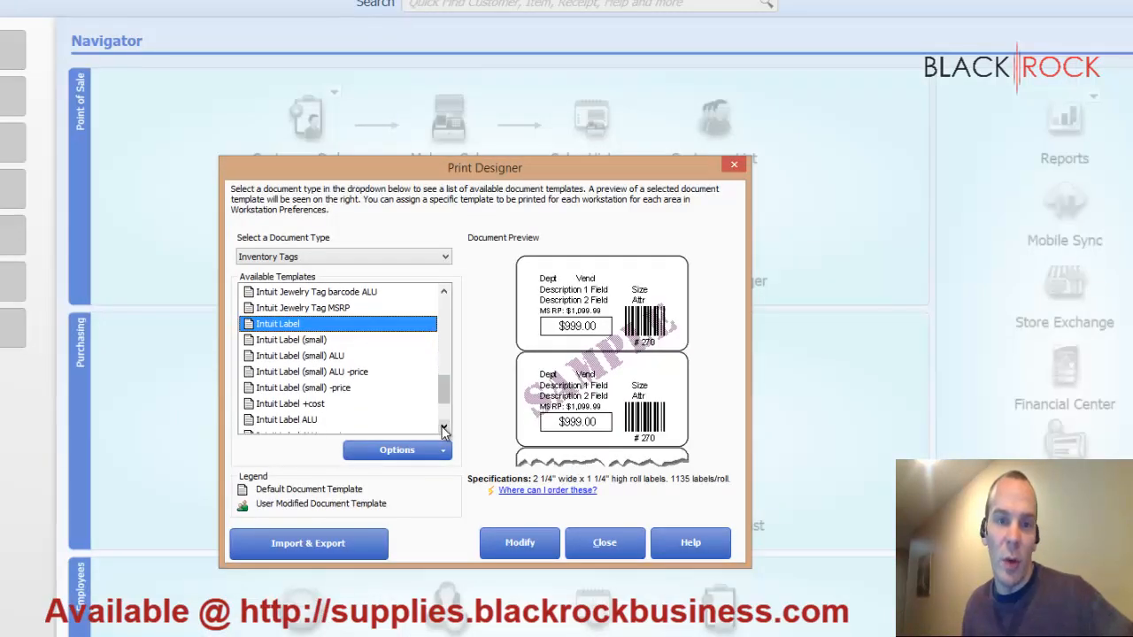
click(298, 342)
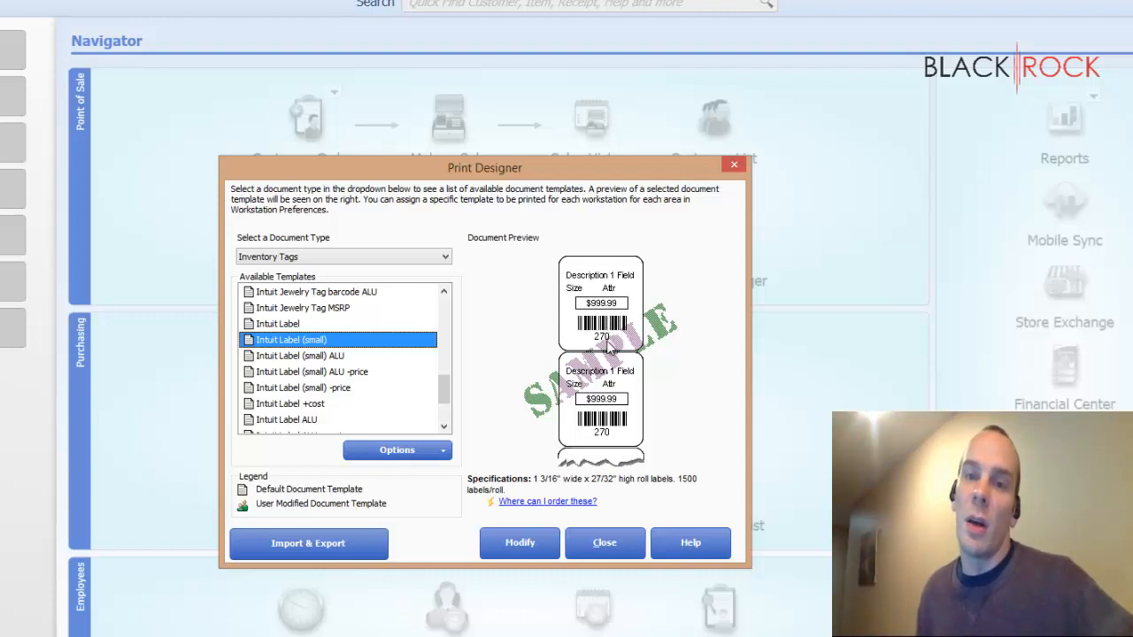
Preview the Intuit Label (small) ALU, (small) ALU -price, (small) -price and Intuit Label ALU variants
click(344, 357)
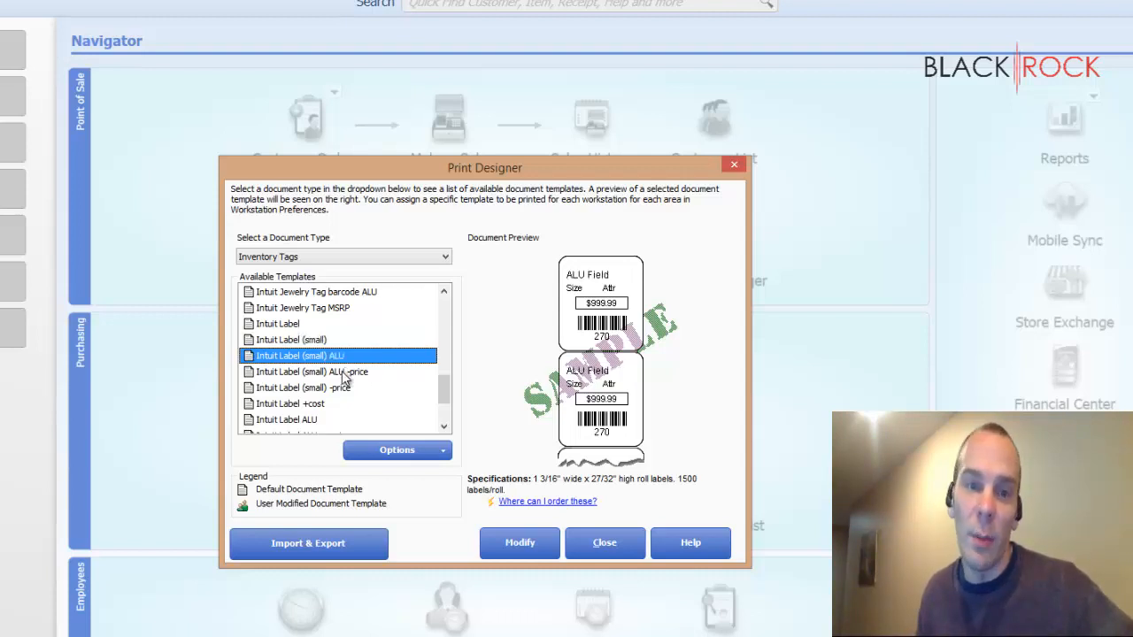
click(338, 374)
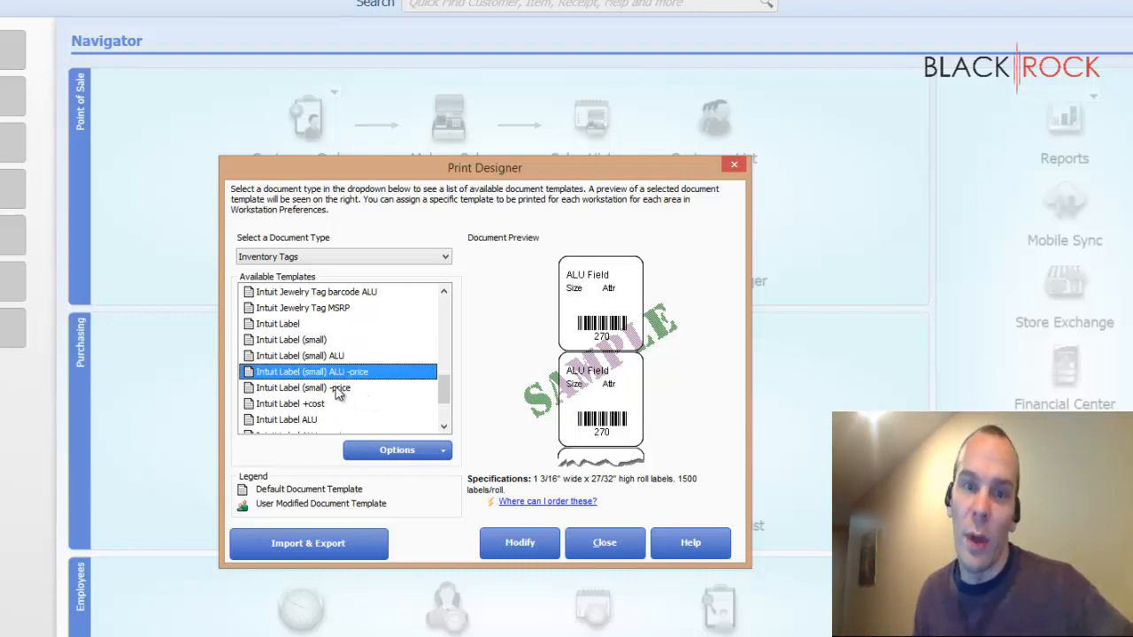
click(339, 390)
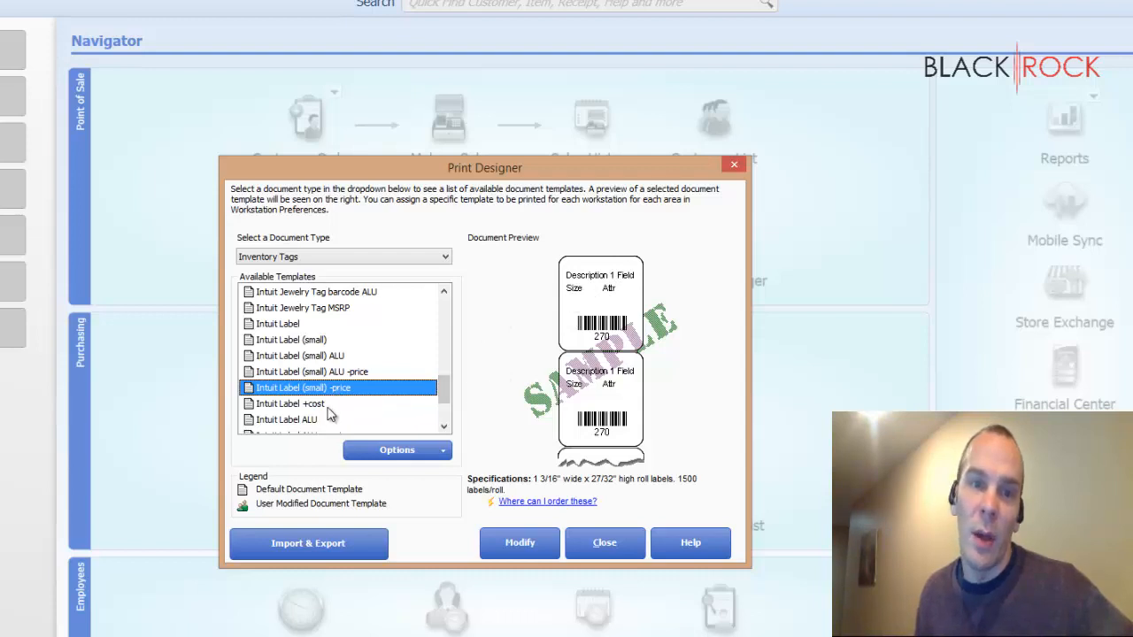
click(328, 424)
scroll(327, 424, down, 2)
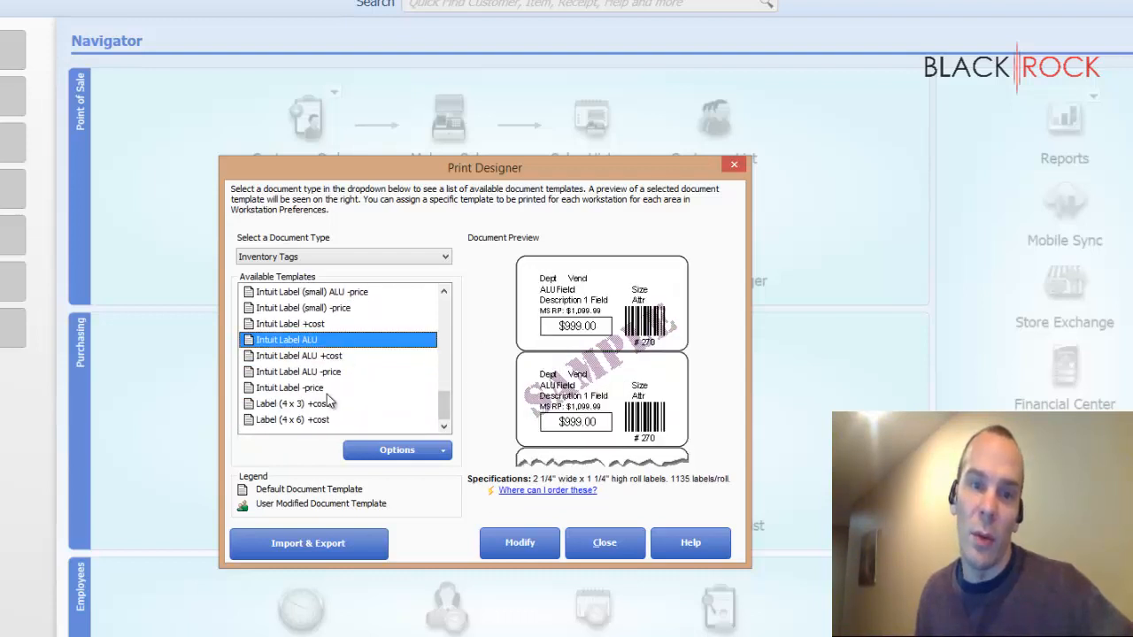
Select the Intuit Label (small) template and open it for modification
scroll(340, 372, up, 2)
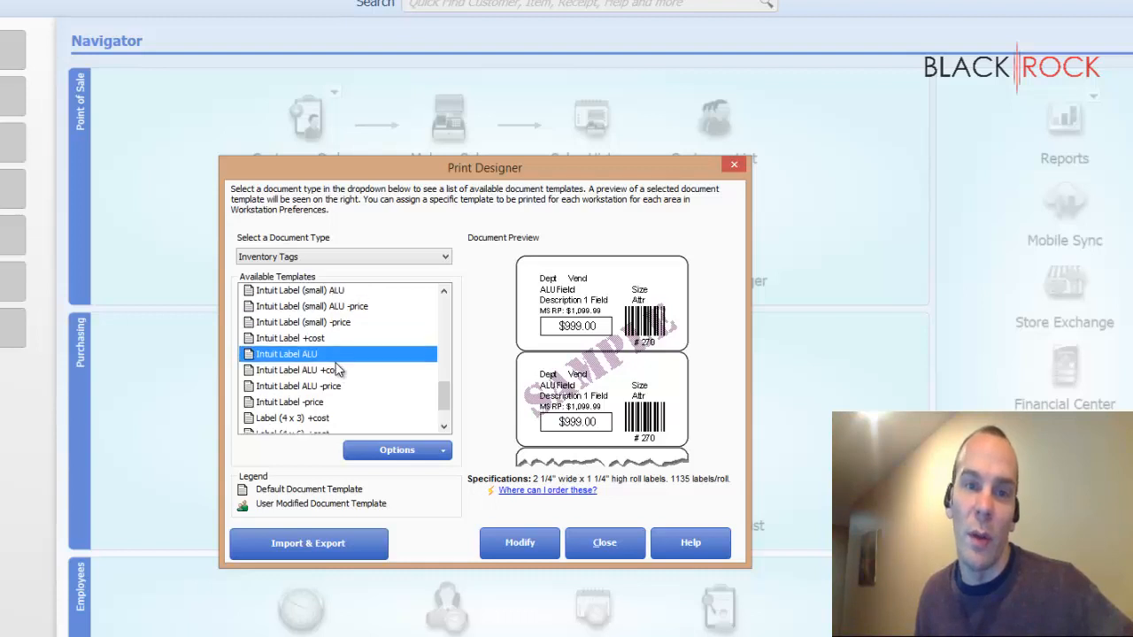
scroll(353, 376, up, 1)
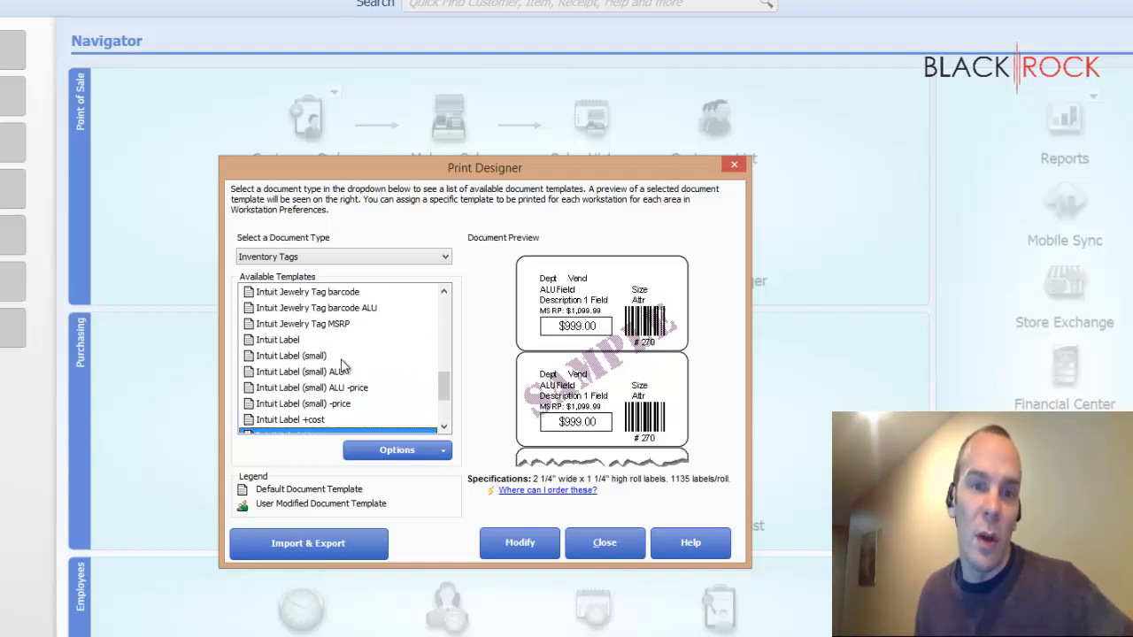
click(320, 357)
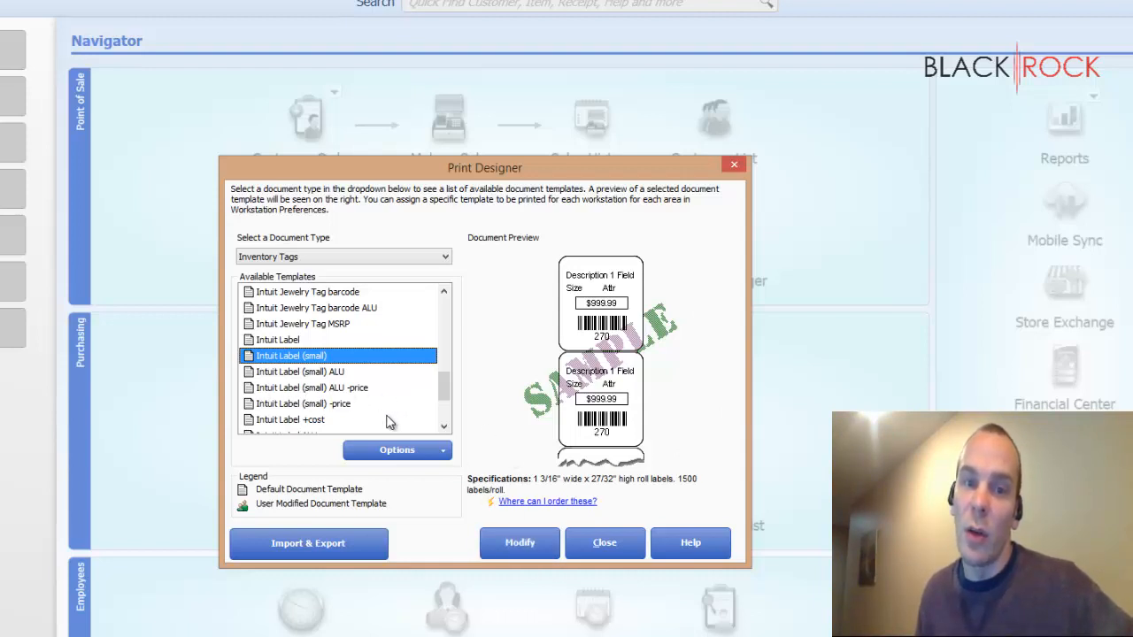
click(547, 543)
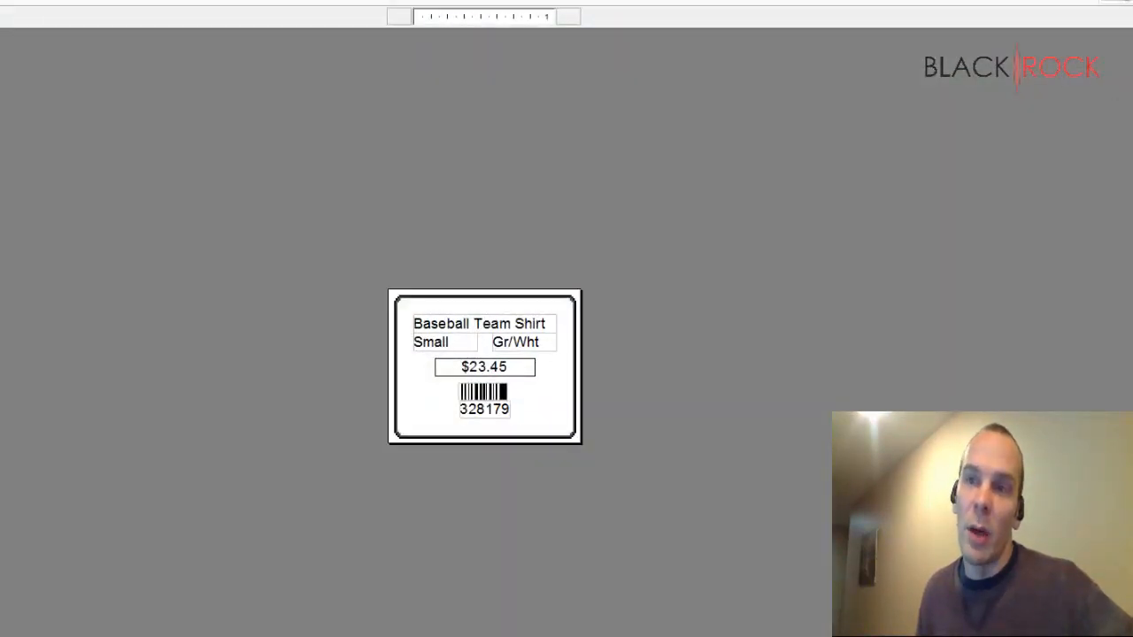
Delete the size and attribute data fields below the item description on the label
scroll(485, 366, up, 6)
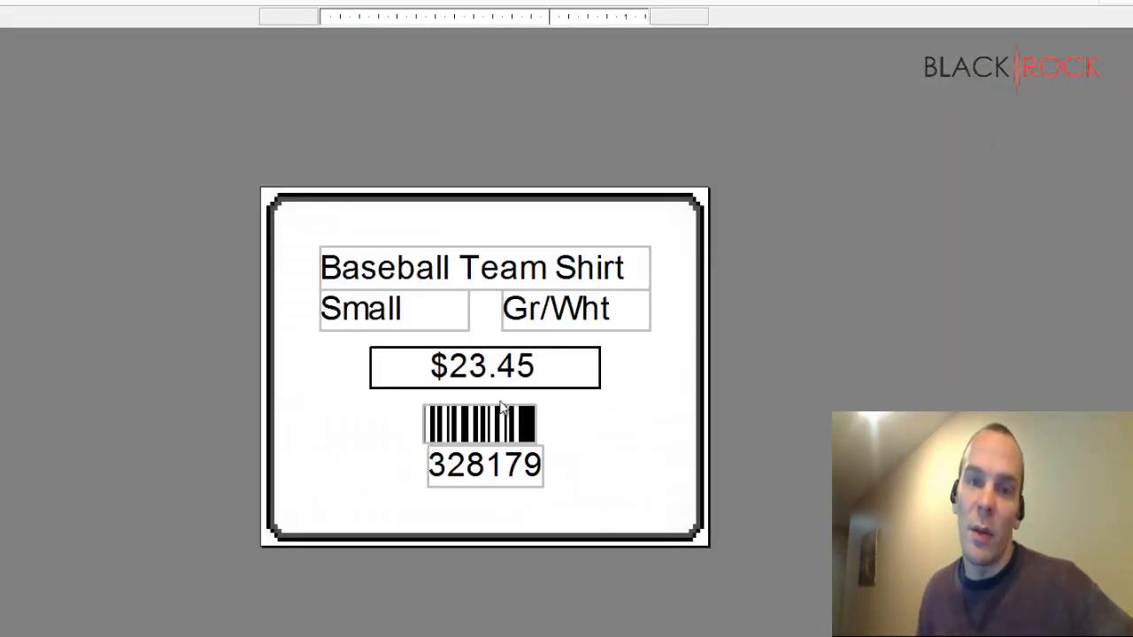
click(574, 316)
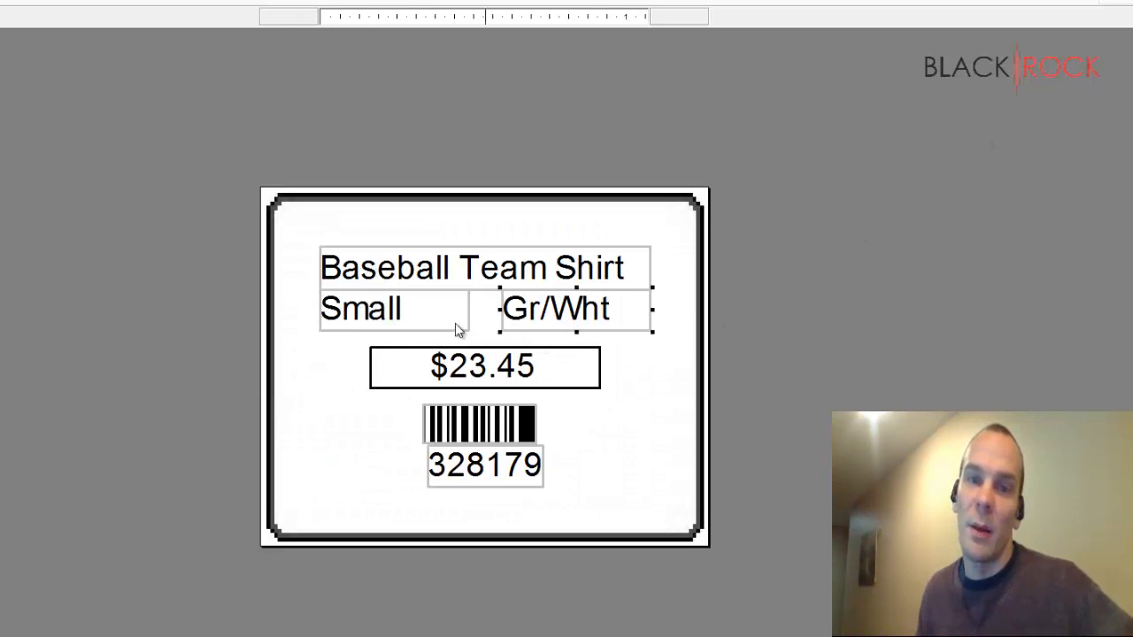
click(419, 313)
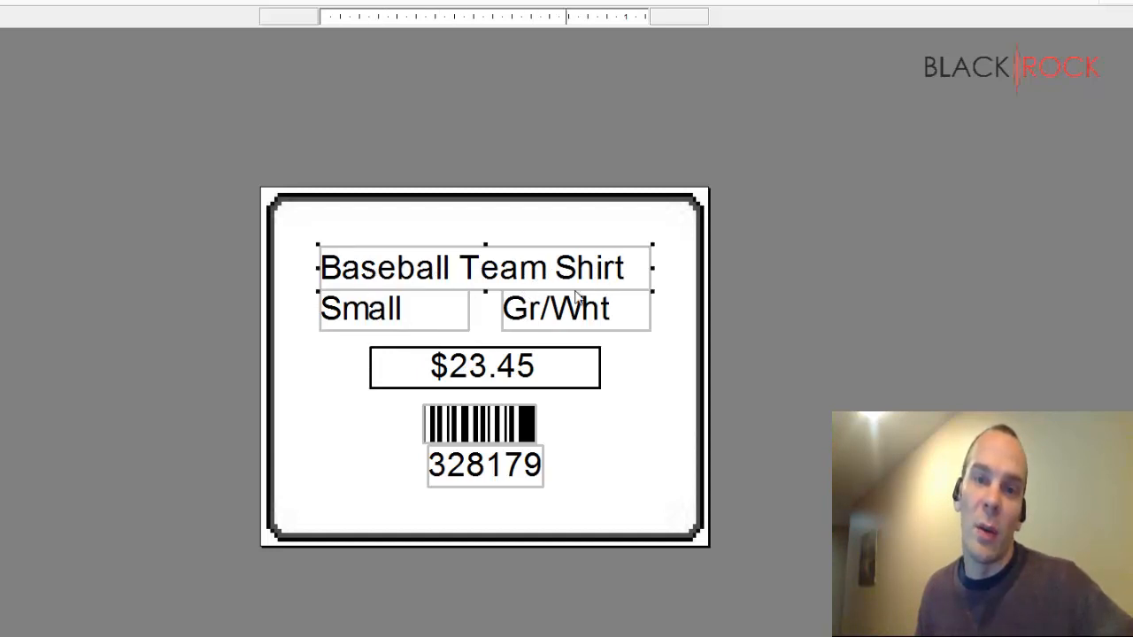
click(403, 323)
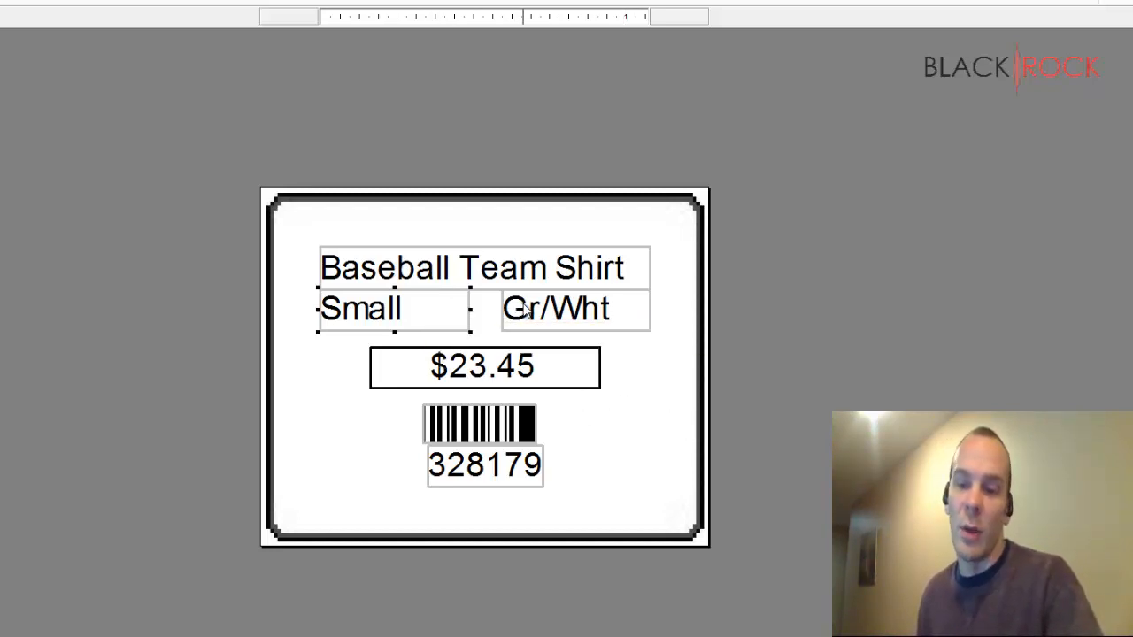
key(Delete)
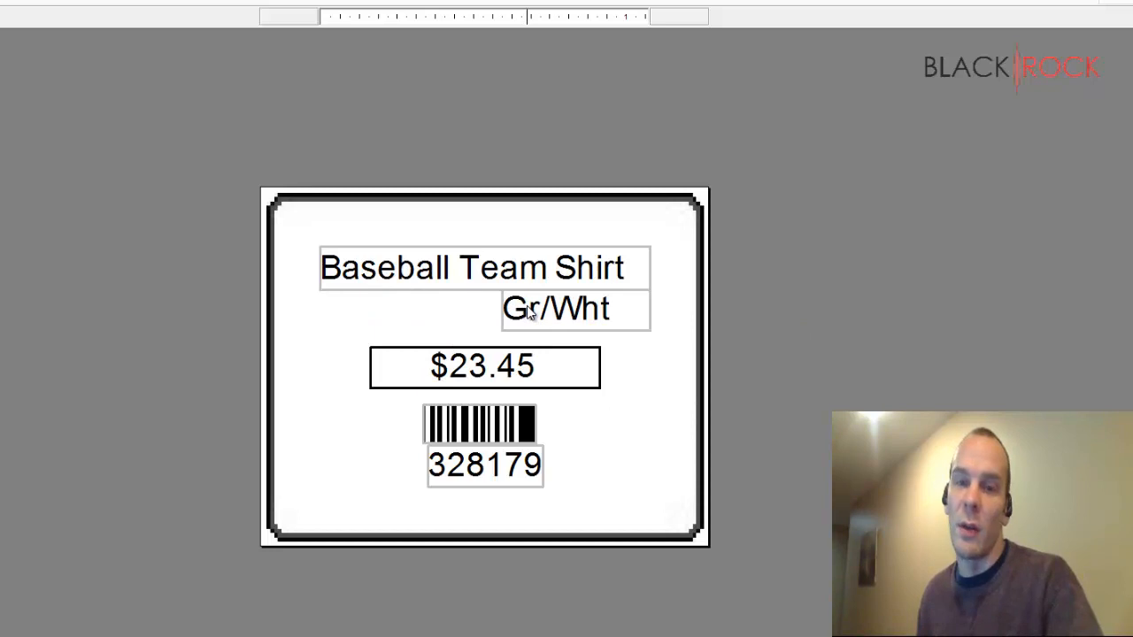
click(571, 319)
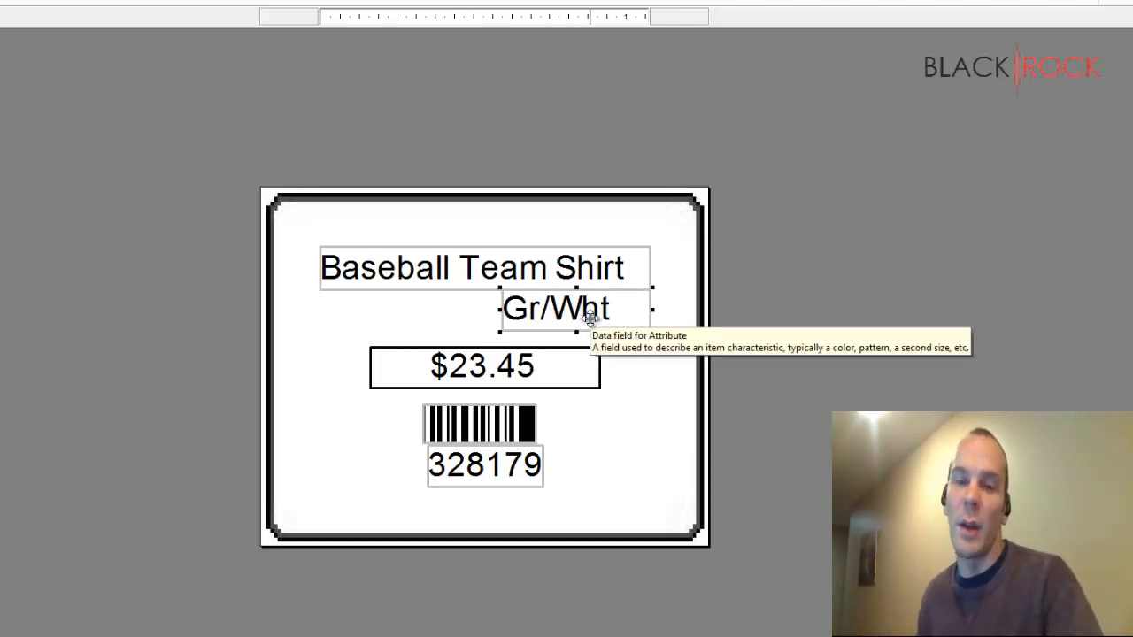
key(Delete)
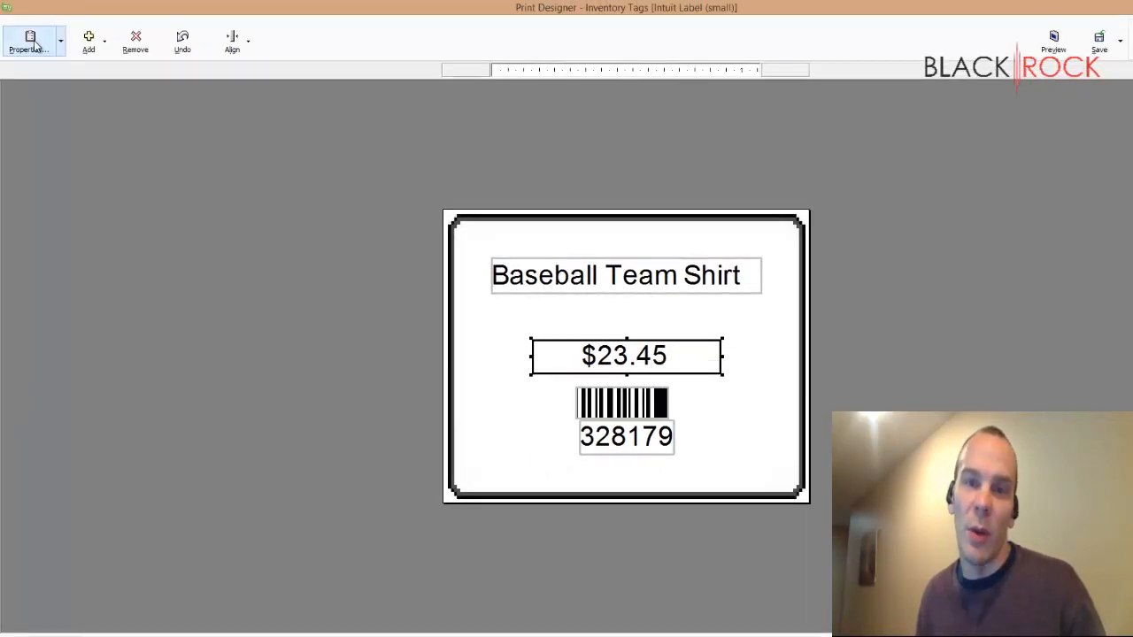
Add the display label "Price" to the regular price data field
click(34, 42)
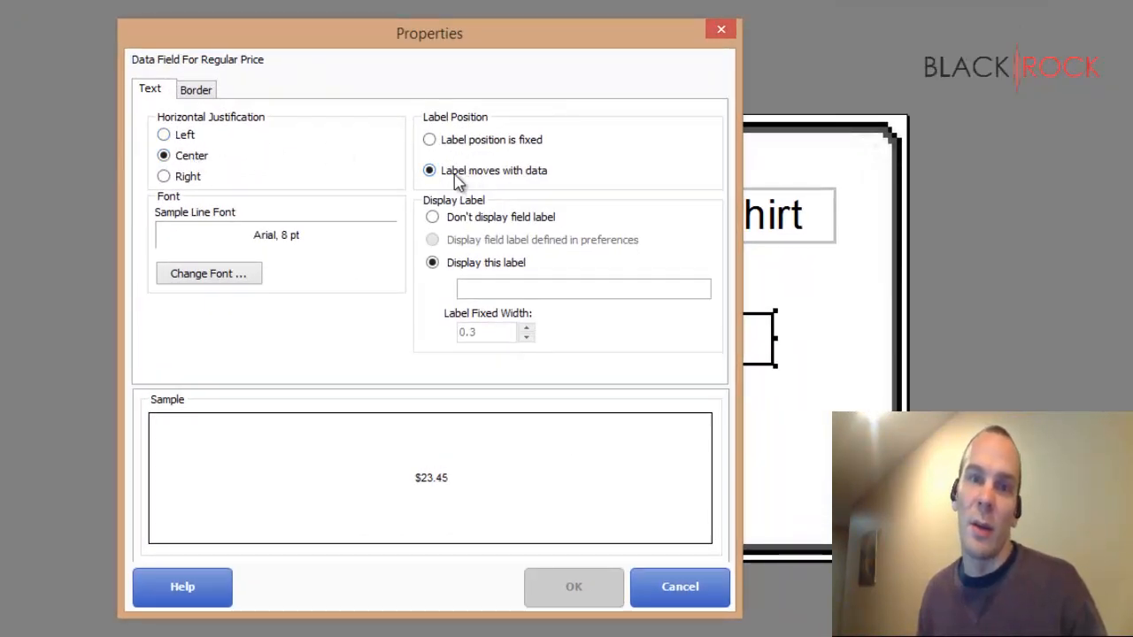
click(503, 287)
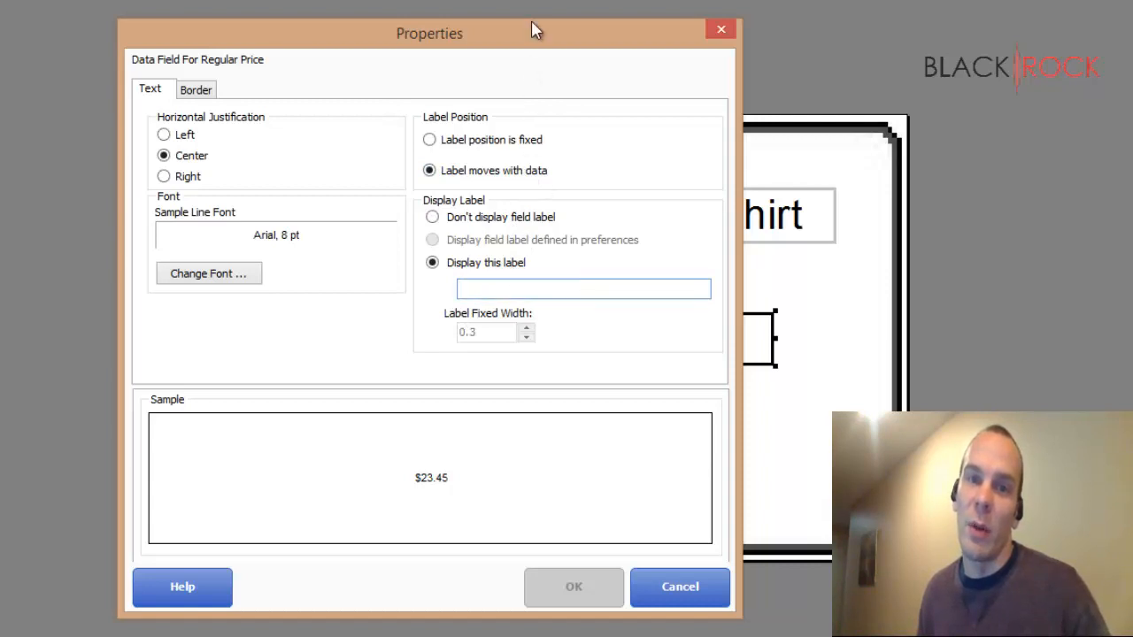
drag(524, 37, 187, 24)
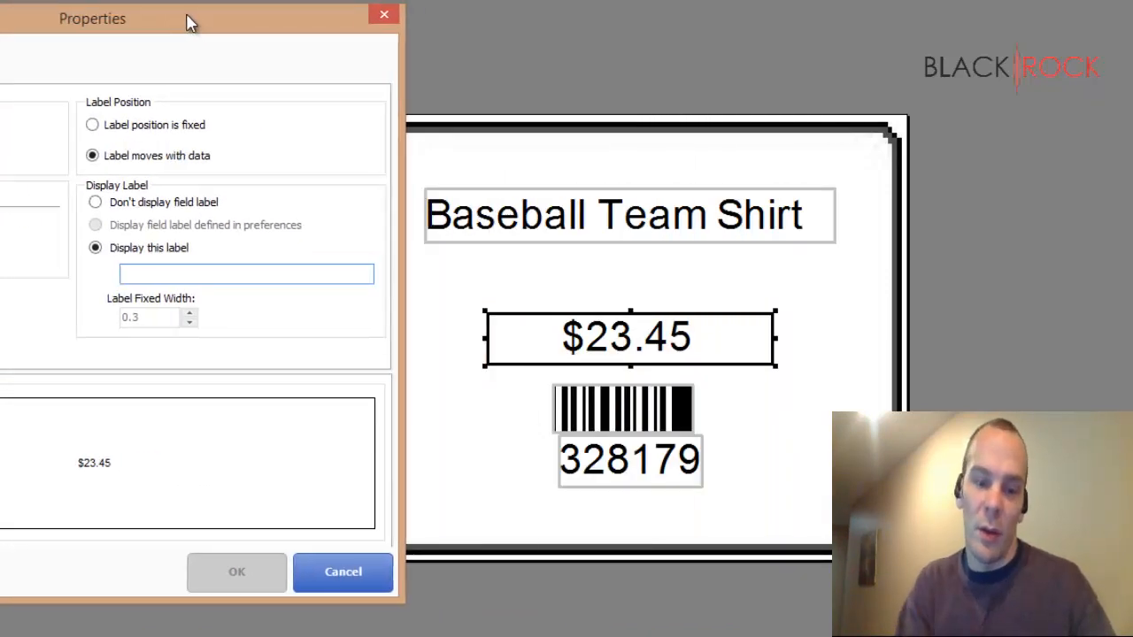
text(Price)
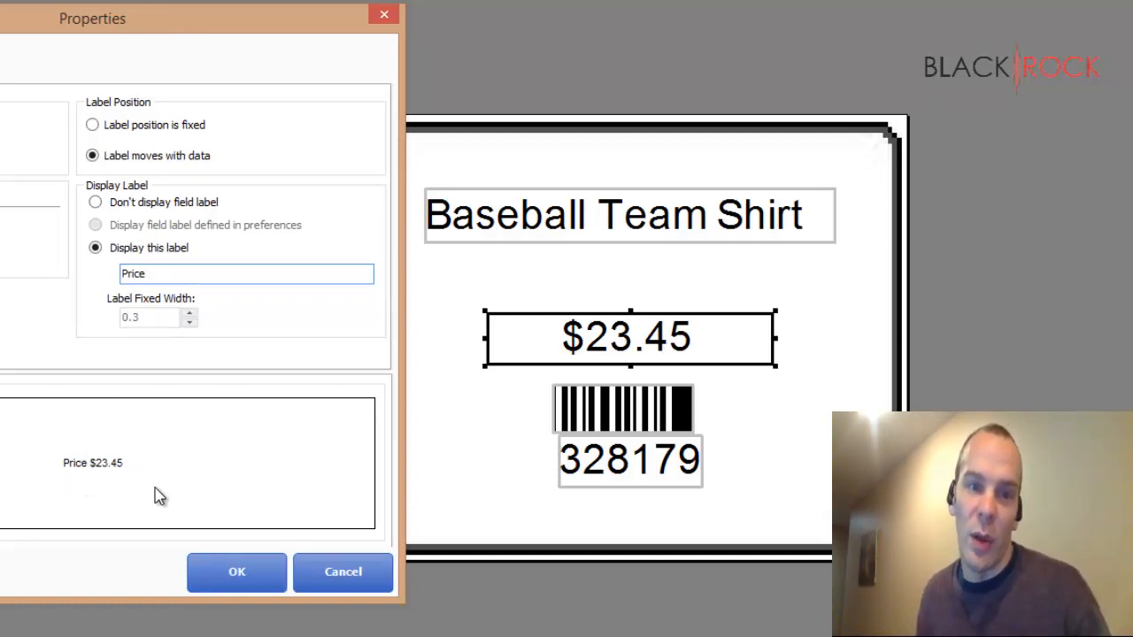
click(215, 558)
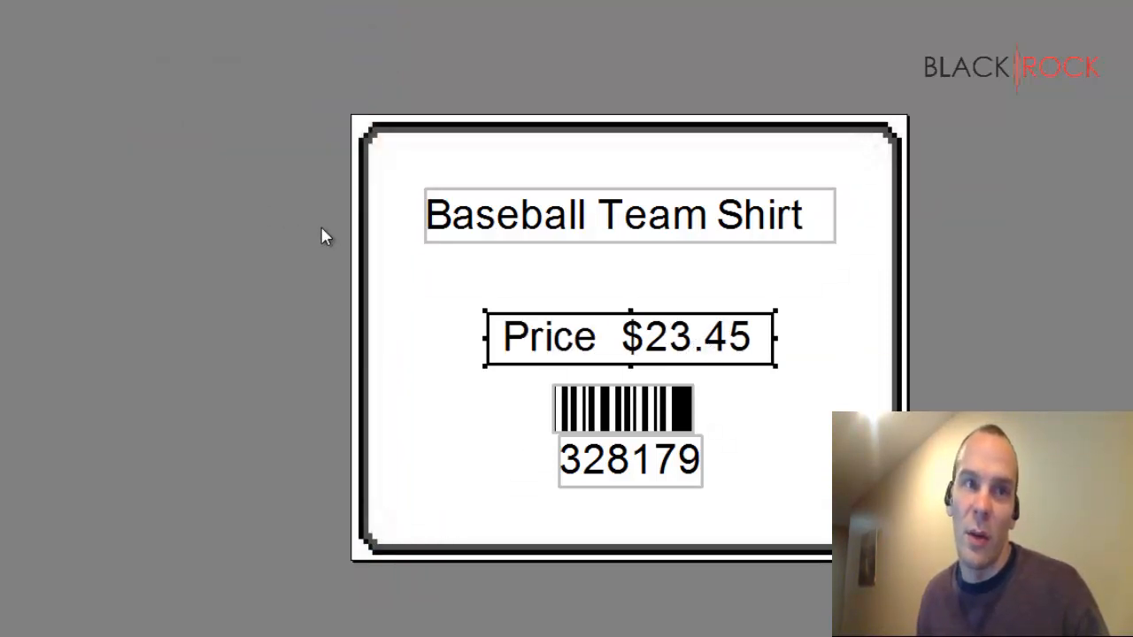
Reopen the regular price field's properties and choose not to display its field label
double_click(634, 336)
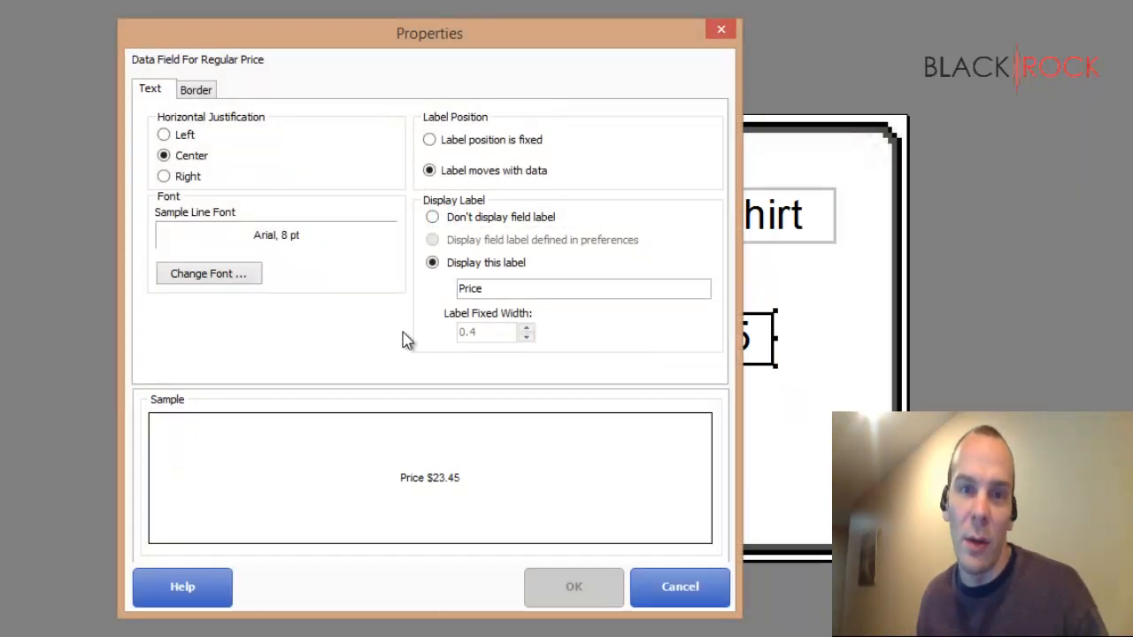
click(498, 223)
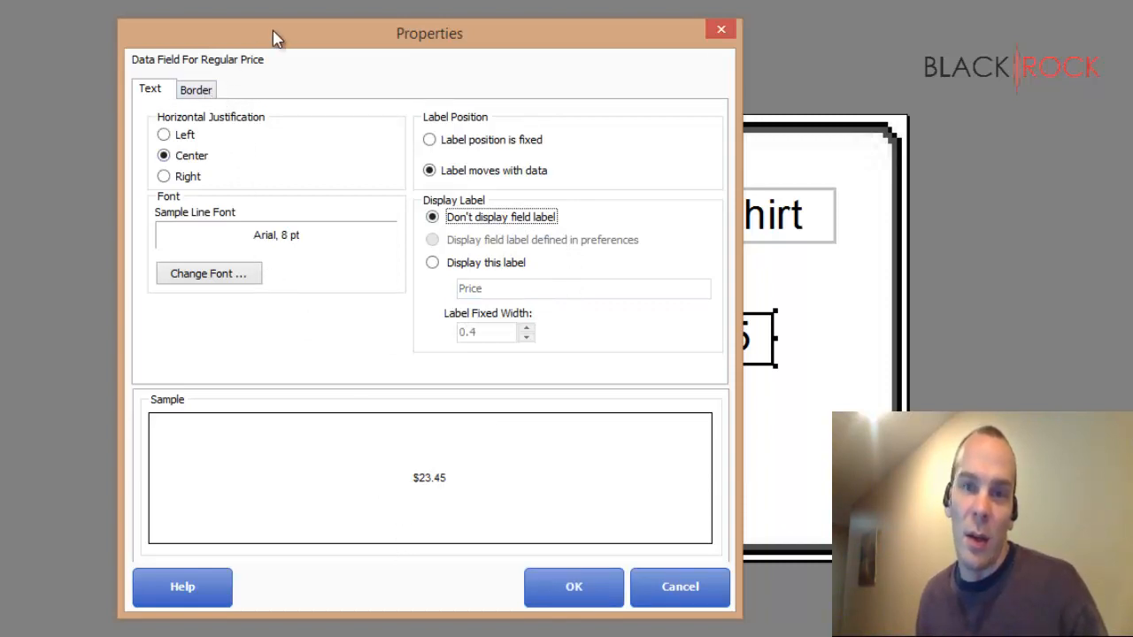
drag(269, 33, 0, 0)
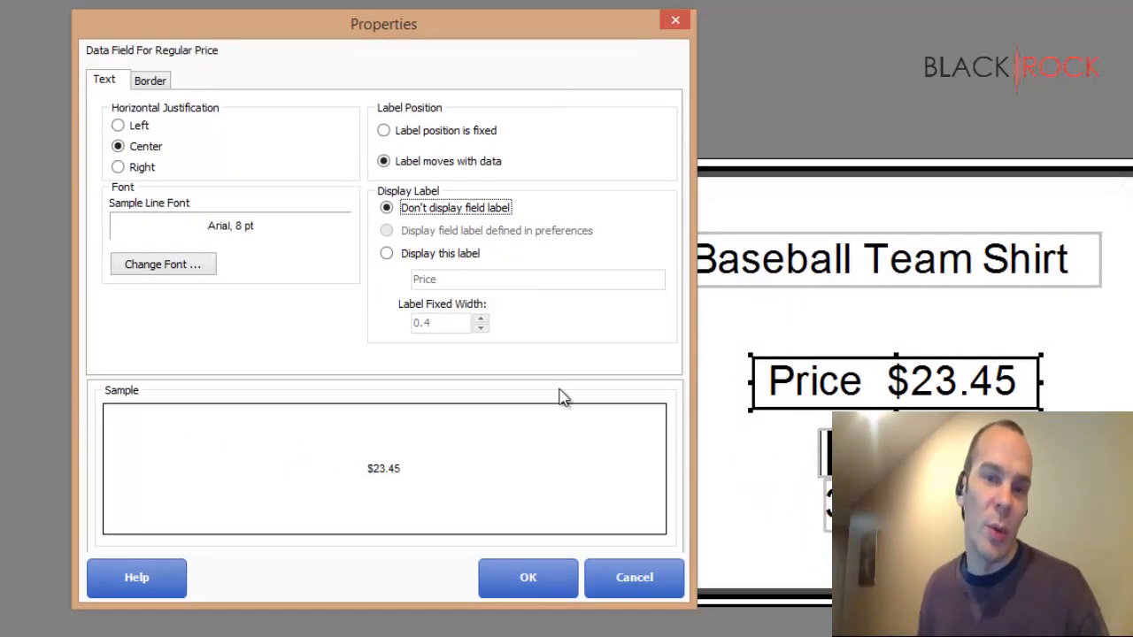
Remove the top, right, bottom and left borders from the regular price field
click(151, 81)
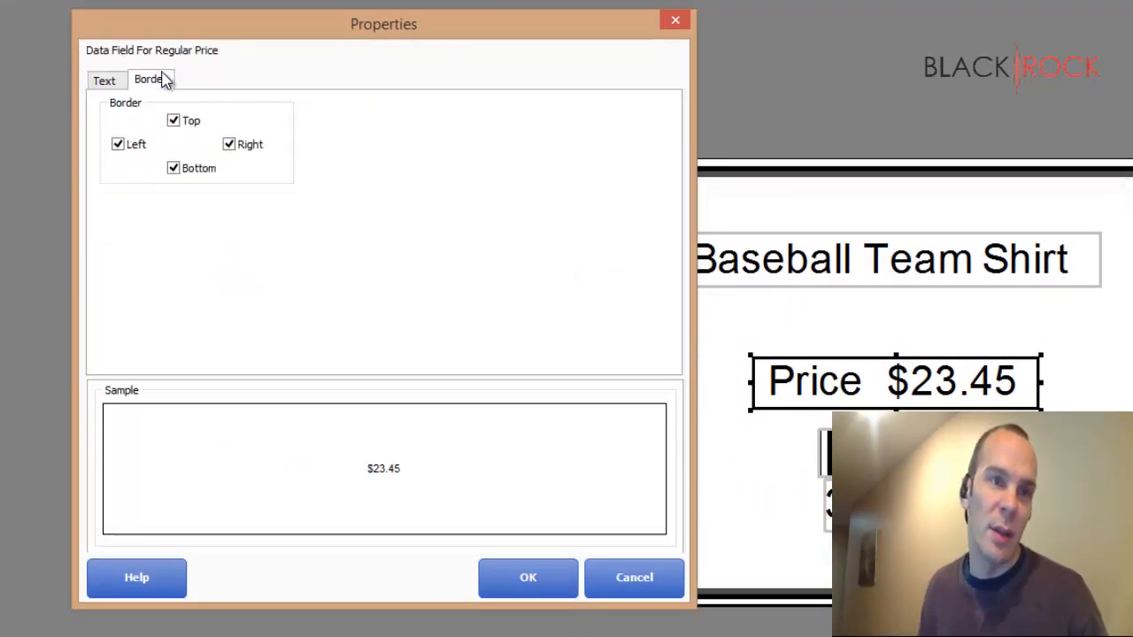
click(175, 122)
click(228, 144)
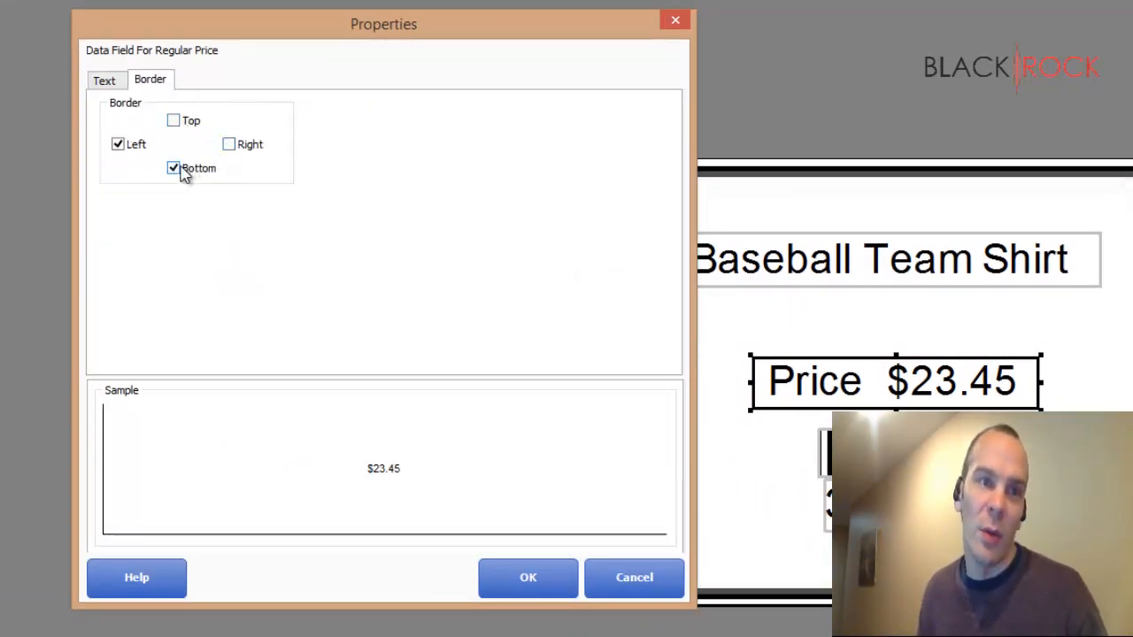
click(175, 168)
click(121, 146)
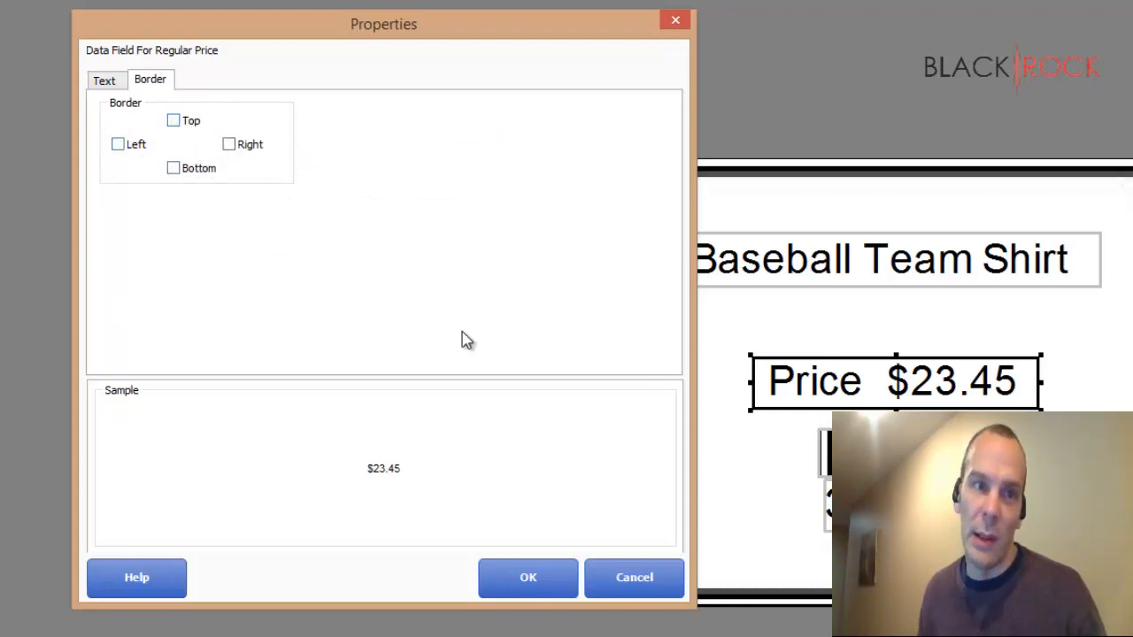
Change the regular price field's font to Britannic
click(108, 82)
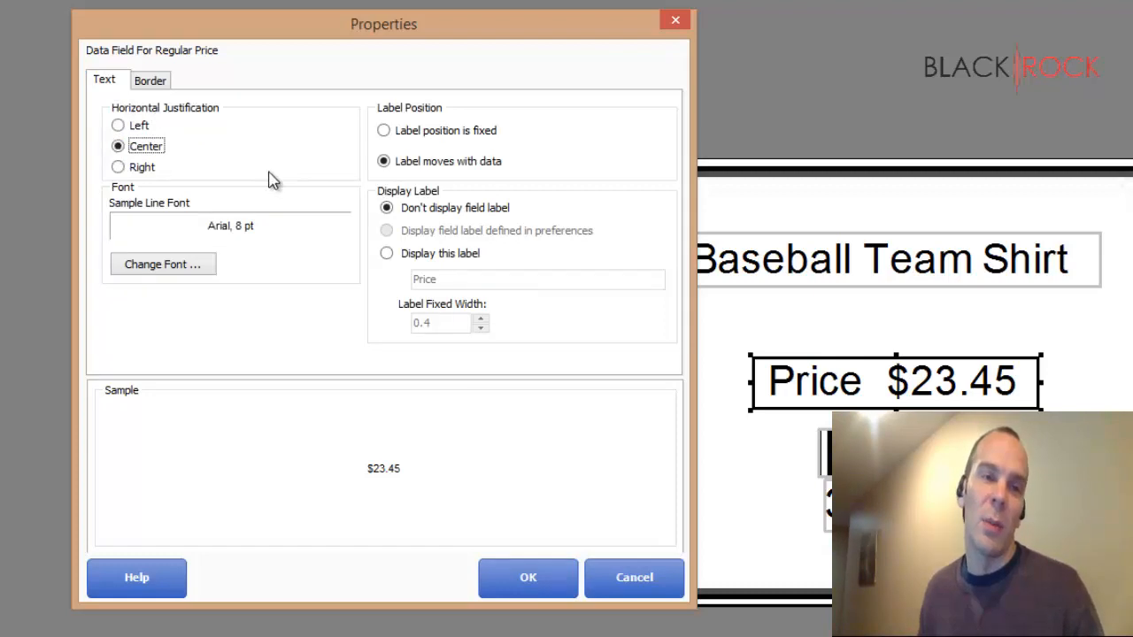
click(173, 271)
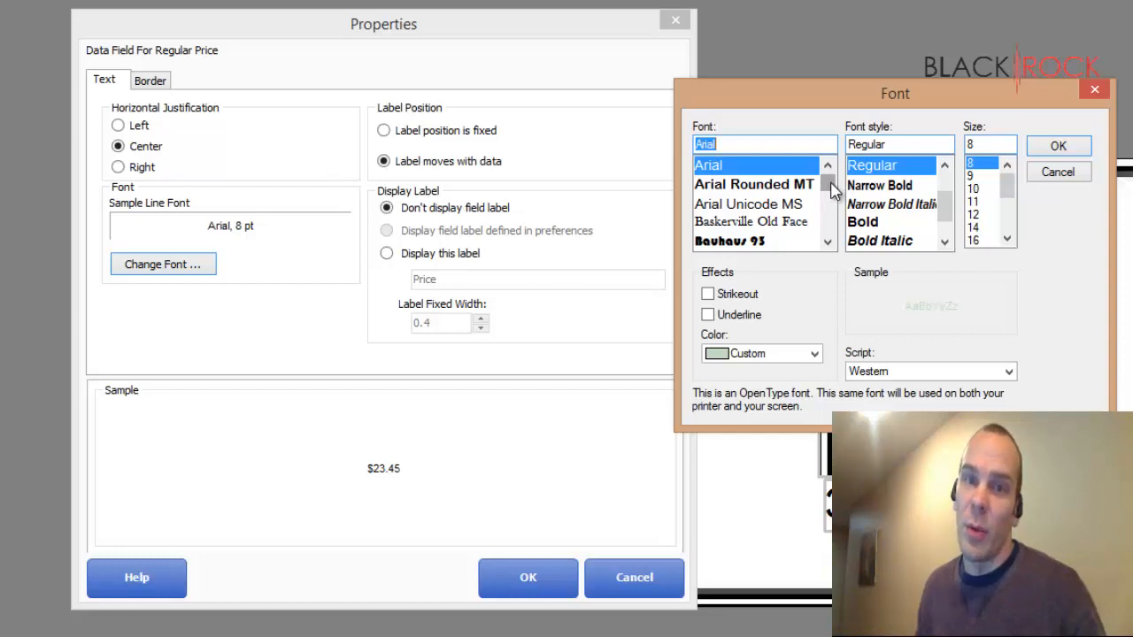
drag(832, 193, 833, 193)
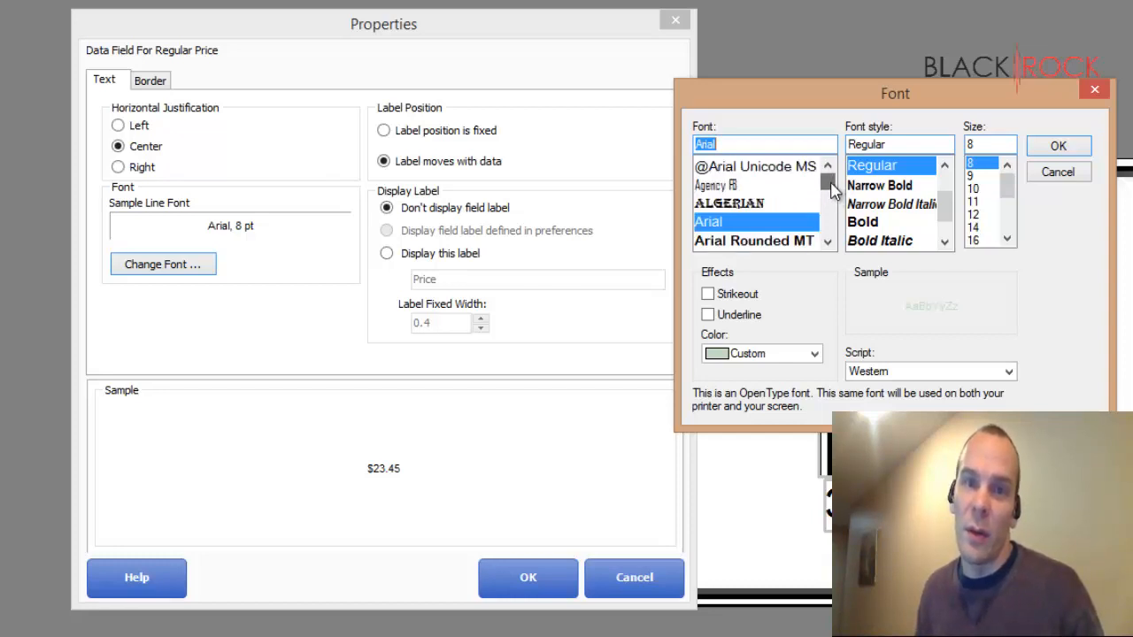
click(828, 242)
click(828, 242)
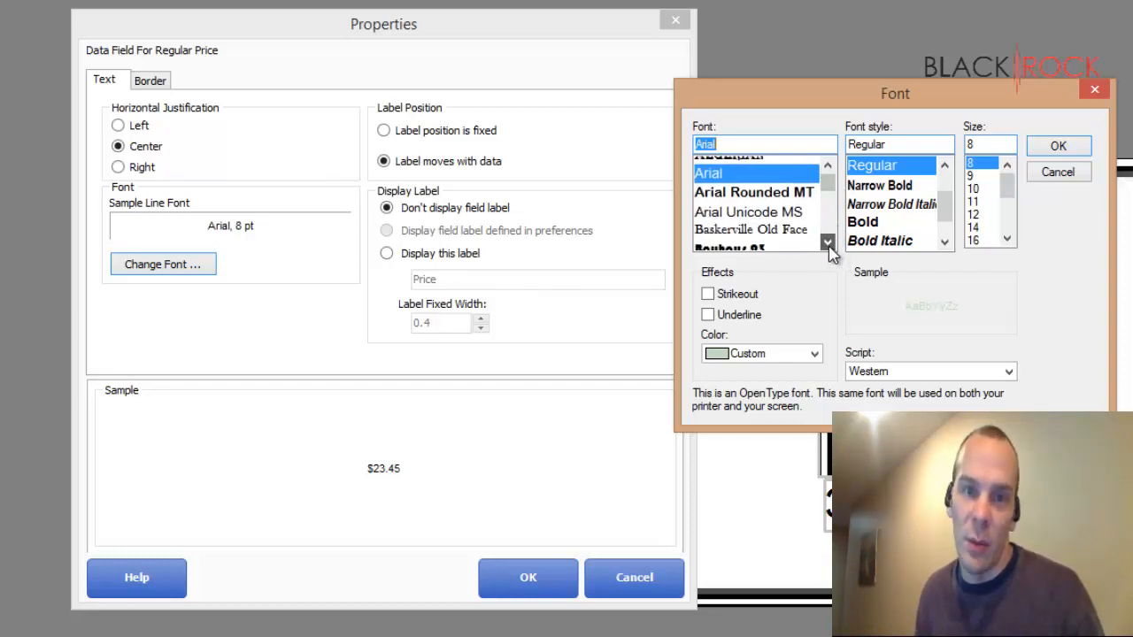
click(828, 242)
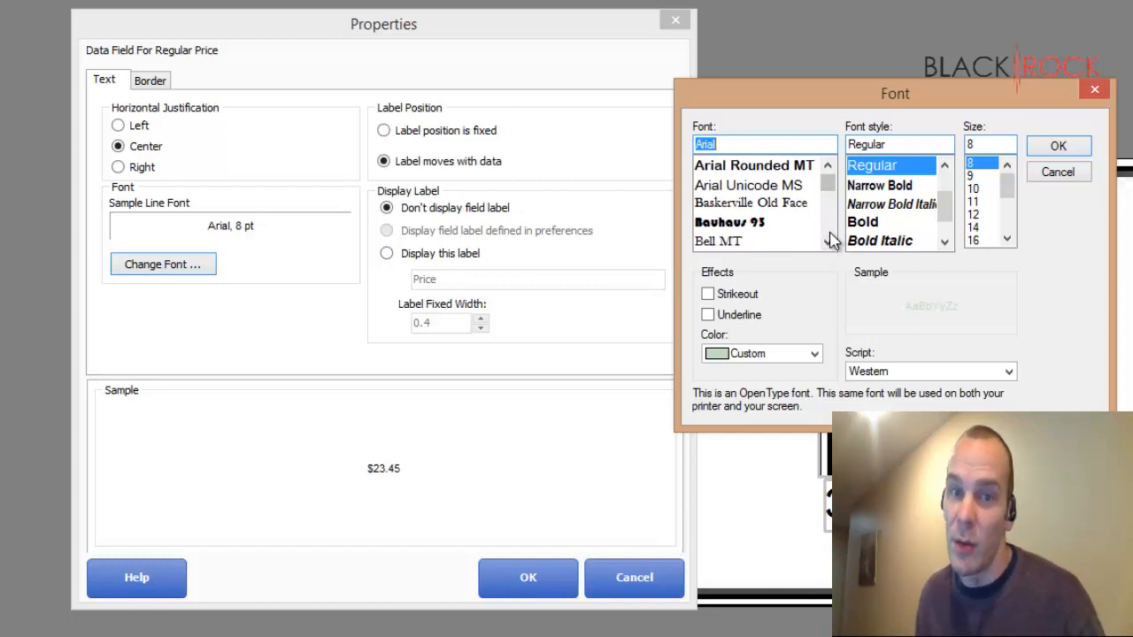
click(830, 231)
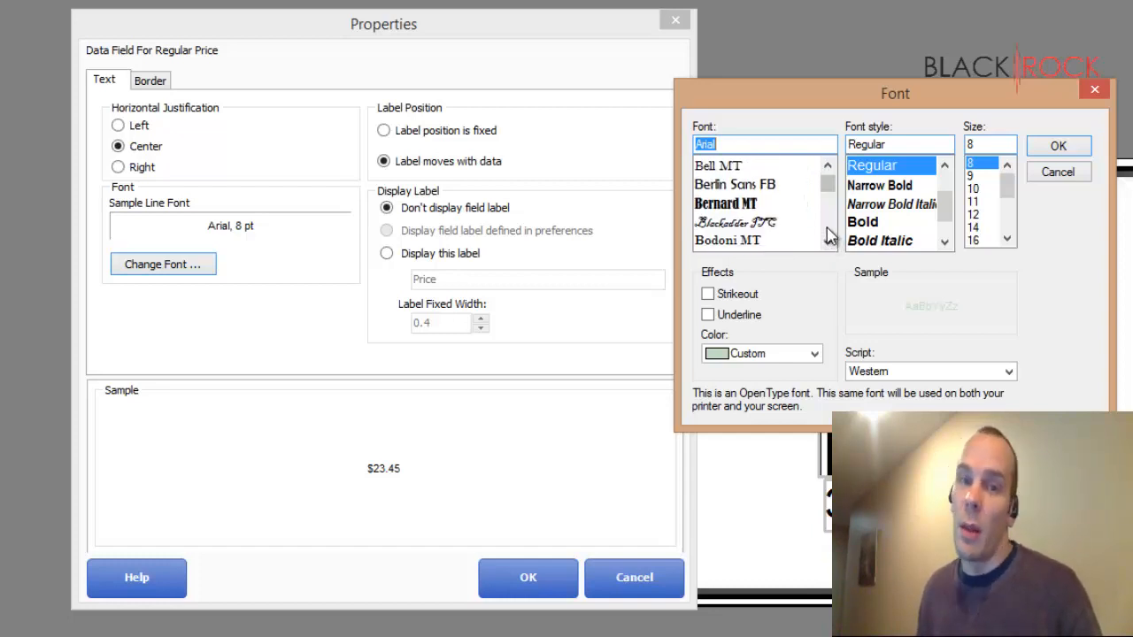
click(829, 233)
click(830, 233)
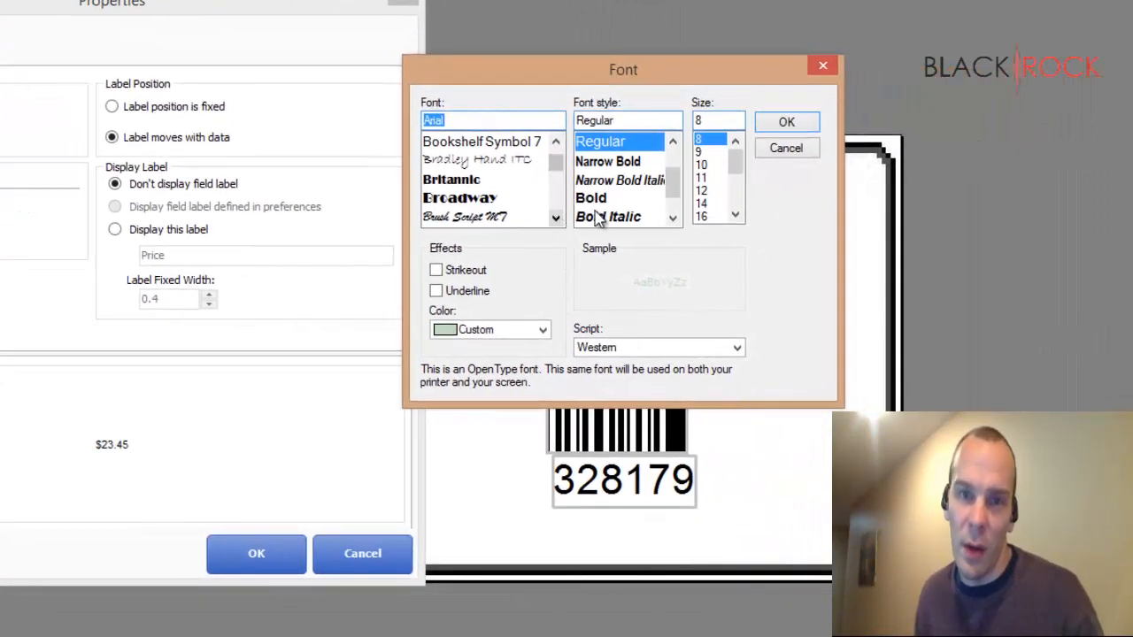
click(451, 180)
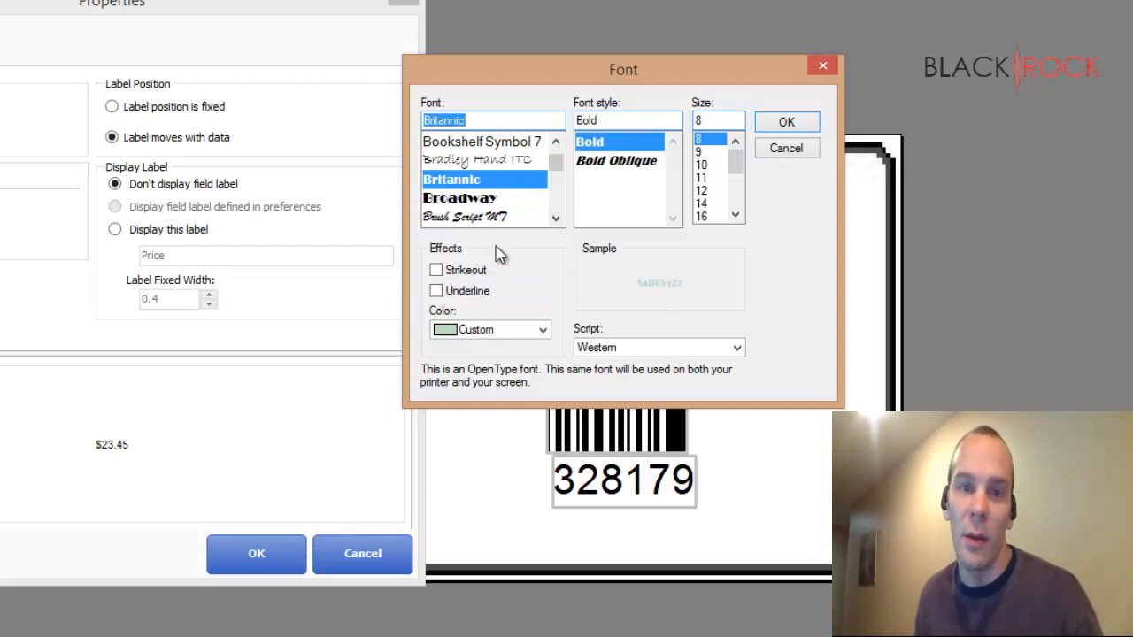
Set the price font's size to 18 and its color to black, and apply the field properties
click(718, 217)
click(735, 215)
click(709, 216)
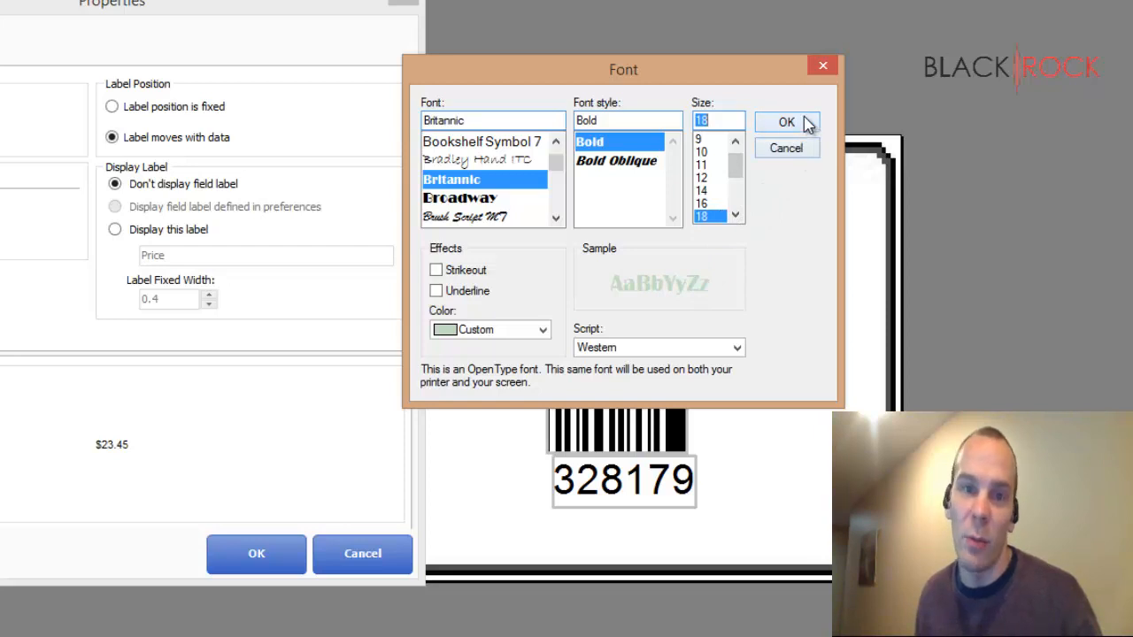
click(546, 330)
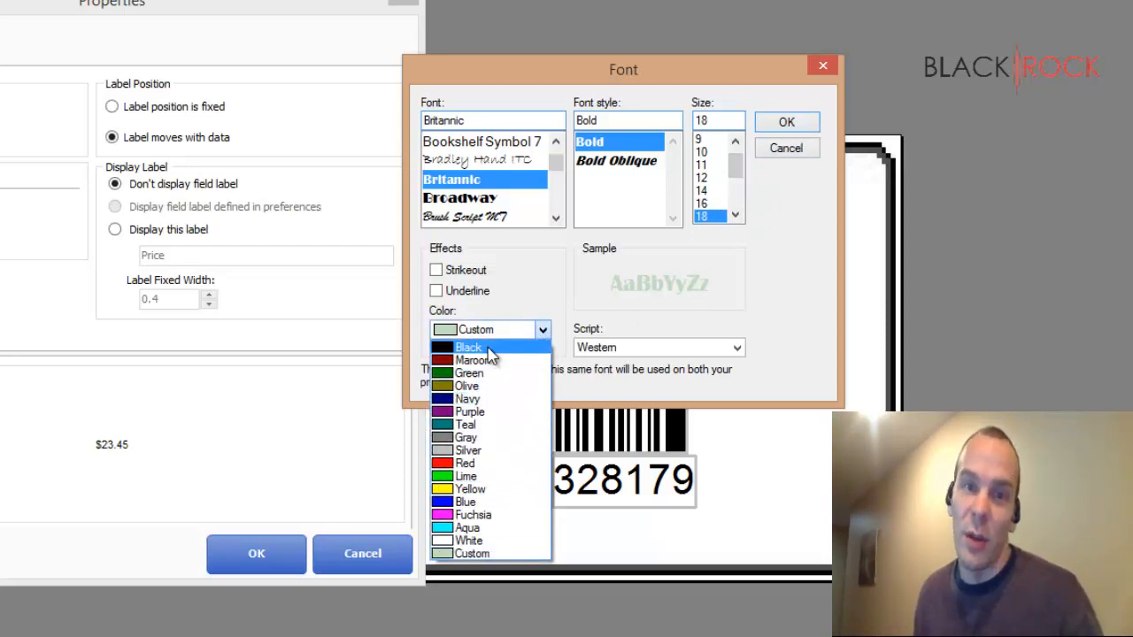
click(489, 350)
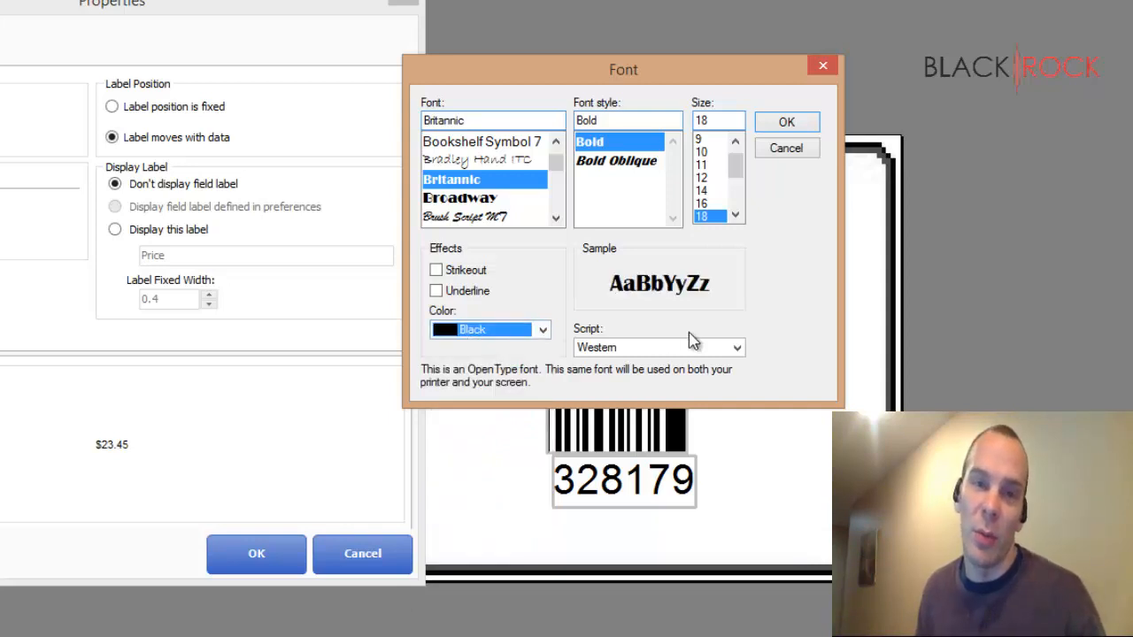
click(787, 123)
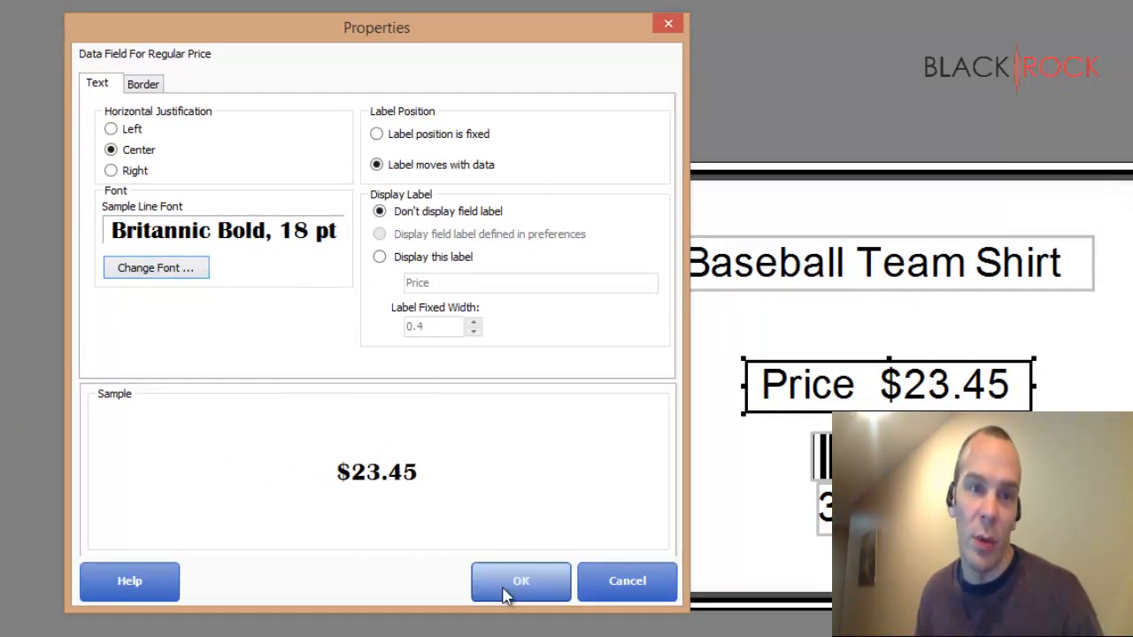
click(525, 581)
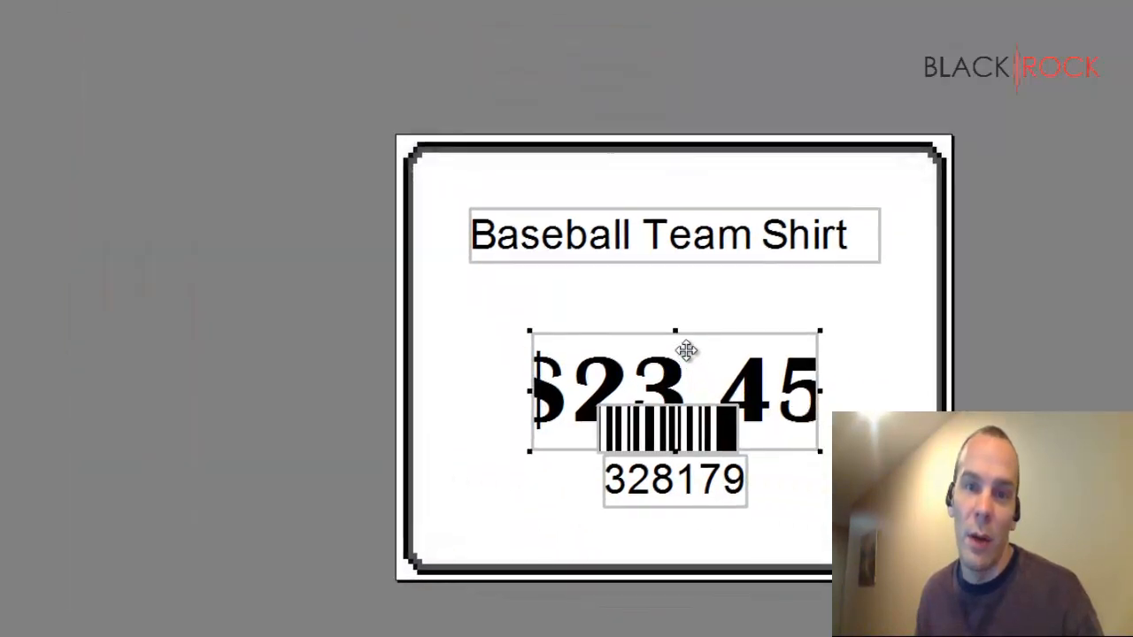
Move the price field up directly beneath the item name and widen it on both sides to match the item name field's width
drag(417, 306, 394, 246)
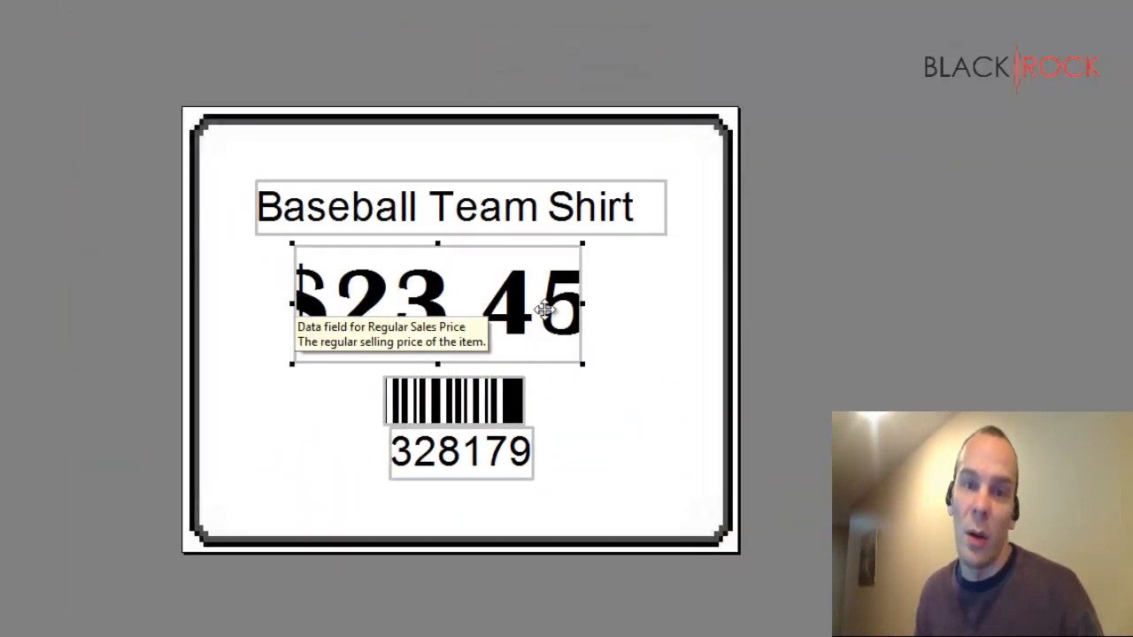
drag(584, 304, 749, 319)
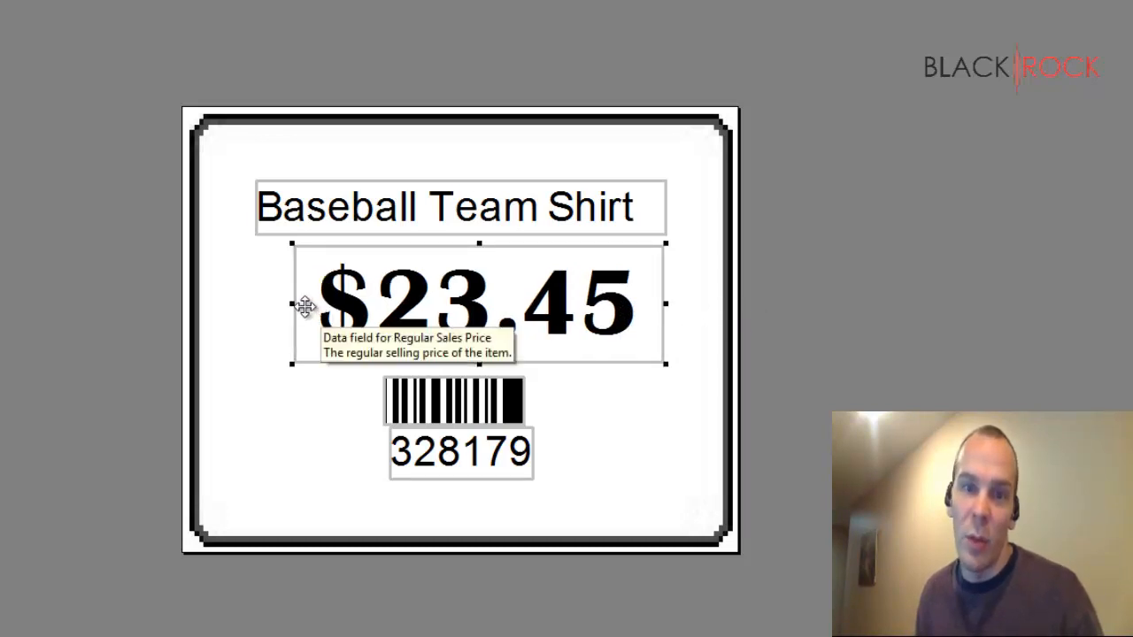
drag(292, 303, 177, 319)
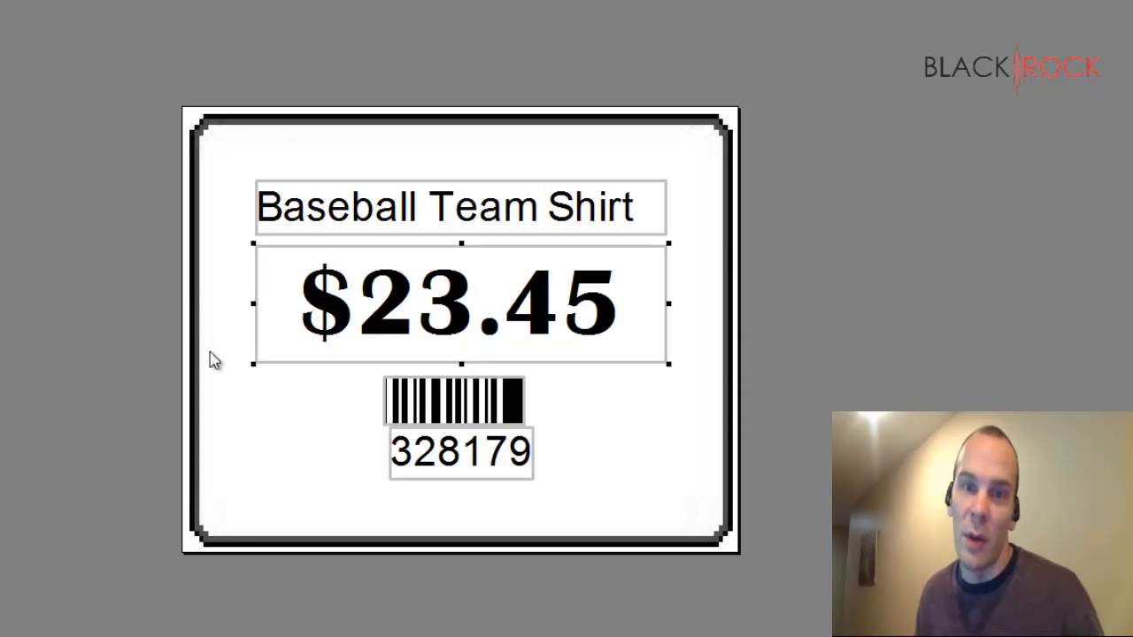
Check the item name field's font and text properties, leaving them without changes
click(547, 218)
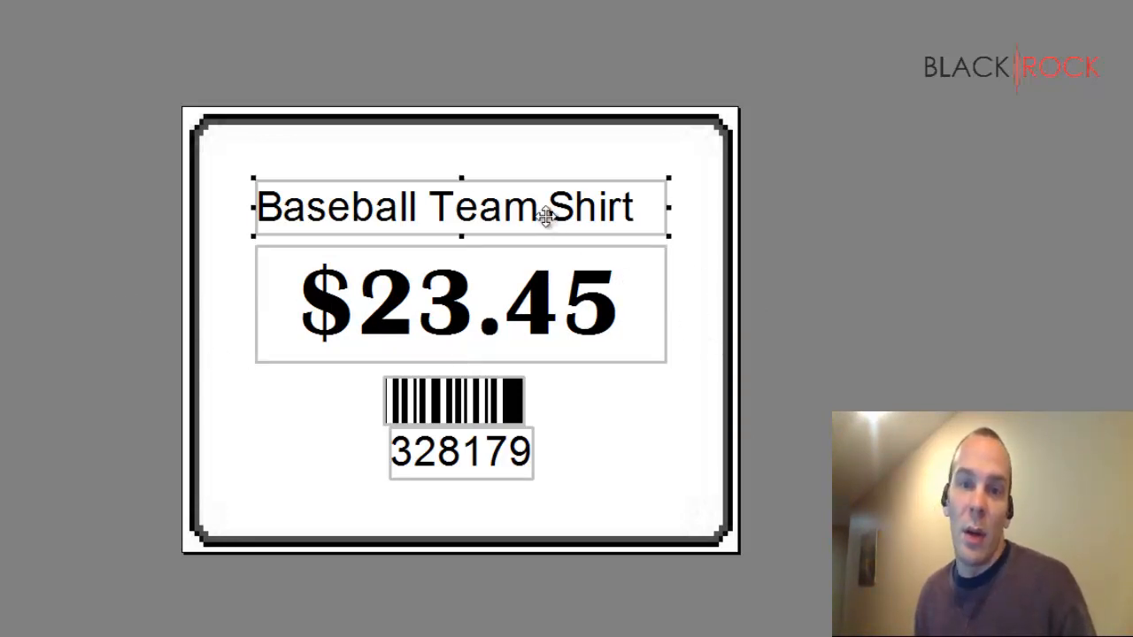
double_click(491, 221)
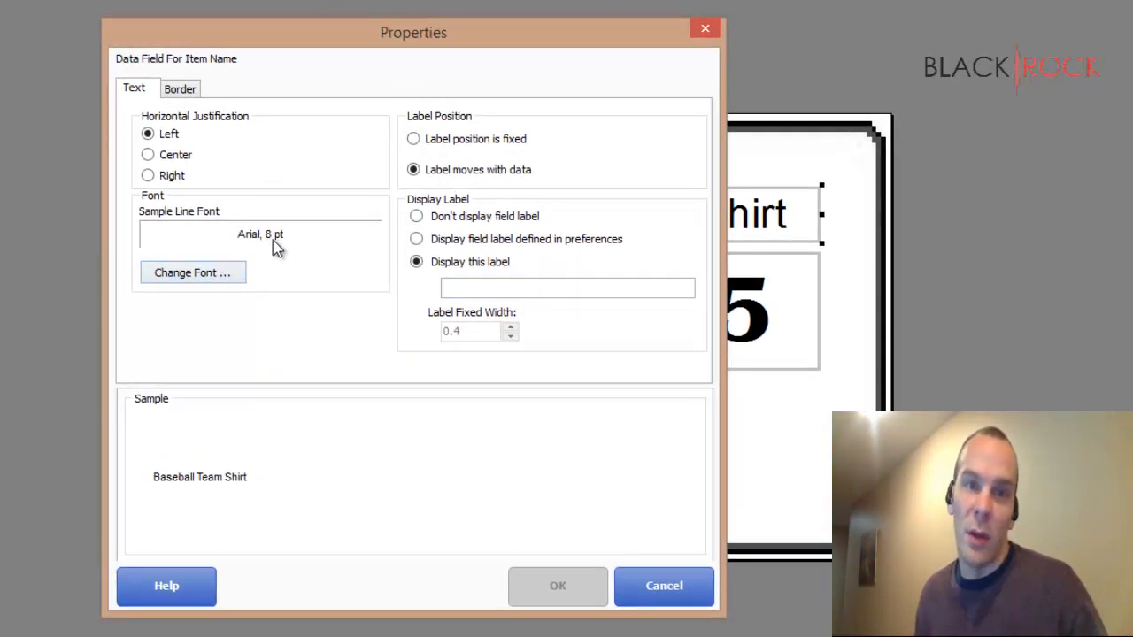
click(695, 599)
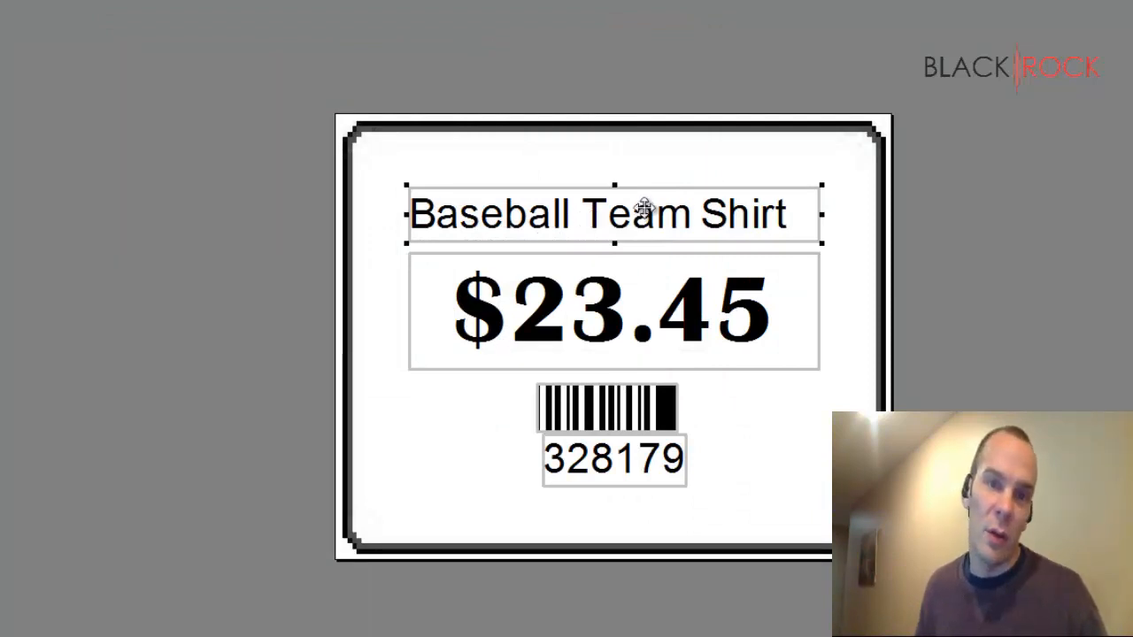
Compare the Code3OF9 and Code2OF5IL types in the barcode field's properties, leaving the properties without applying a change
click(657, 408)
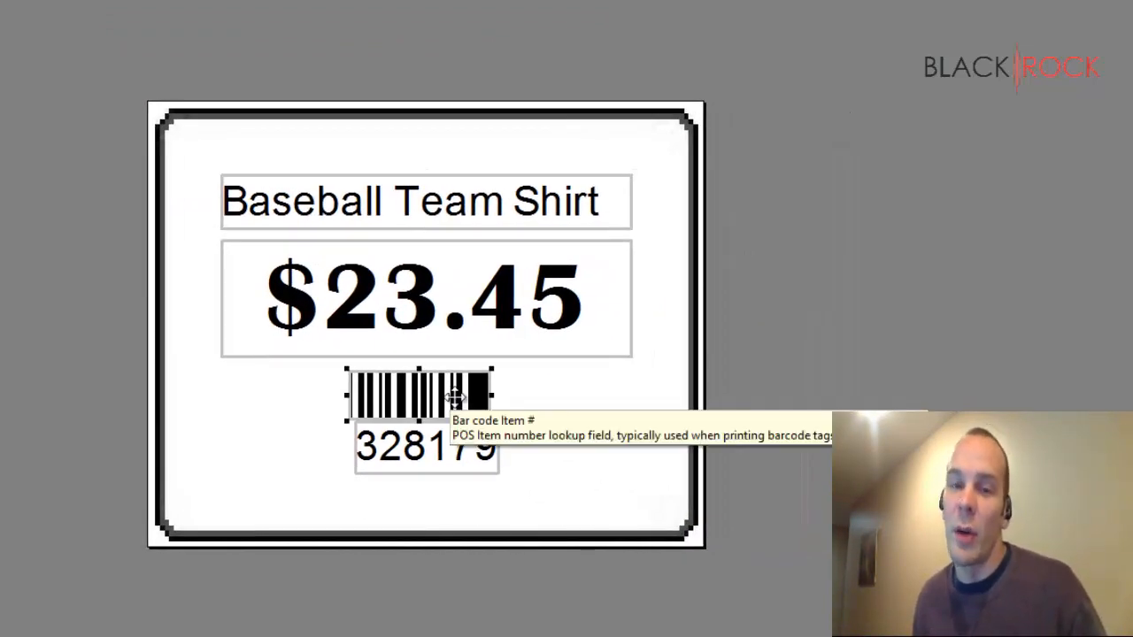
double_click(454, 397)
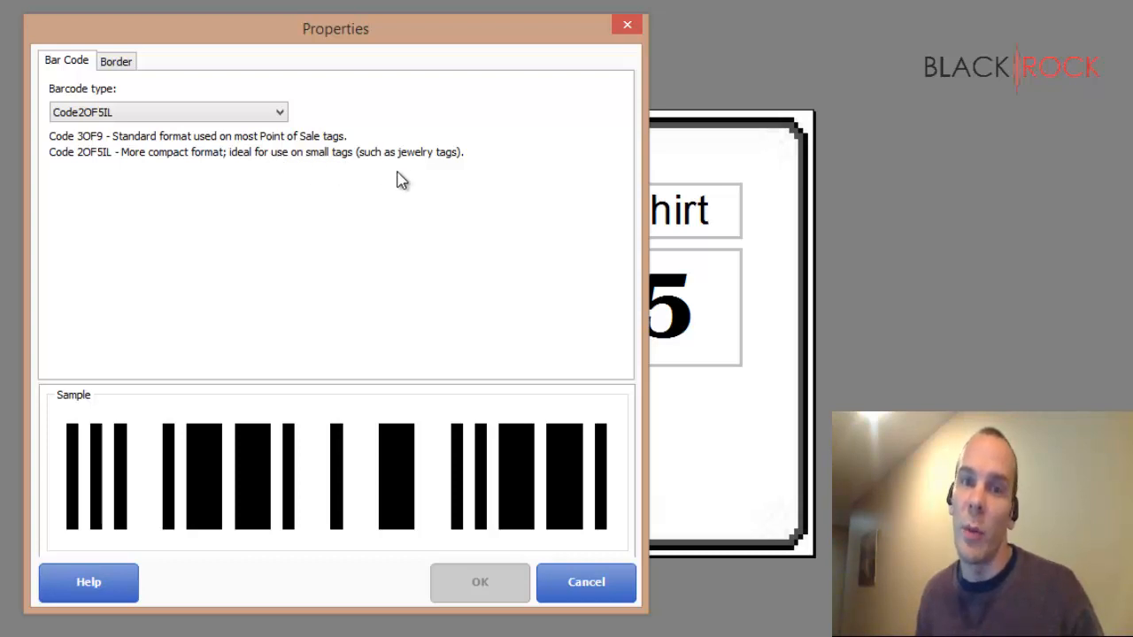
drag(434, 27, 54, 0)
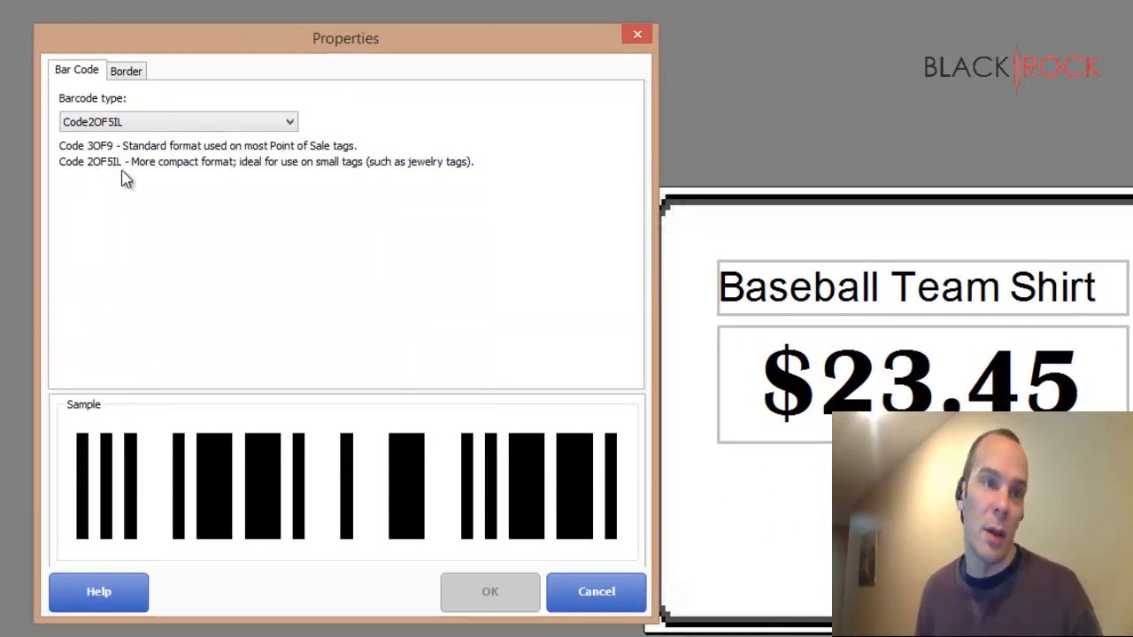
click(153, 129)
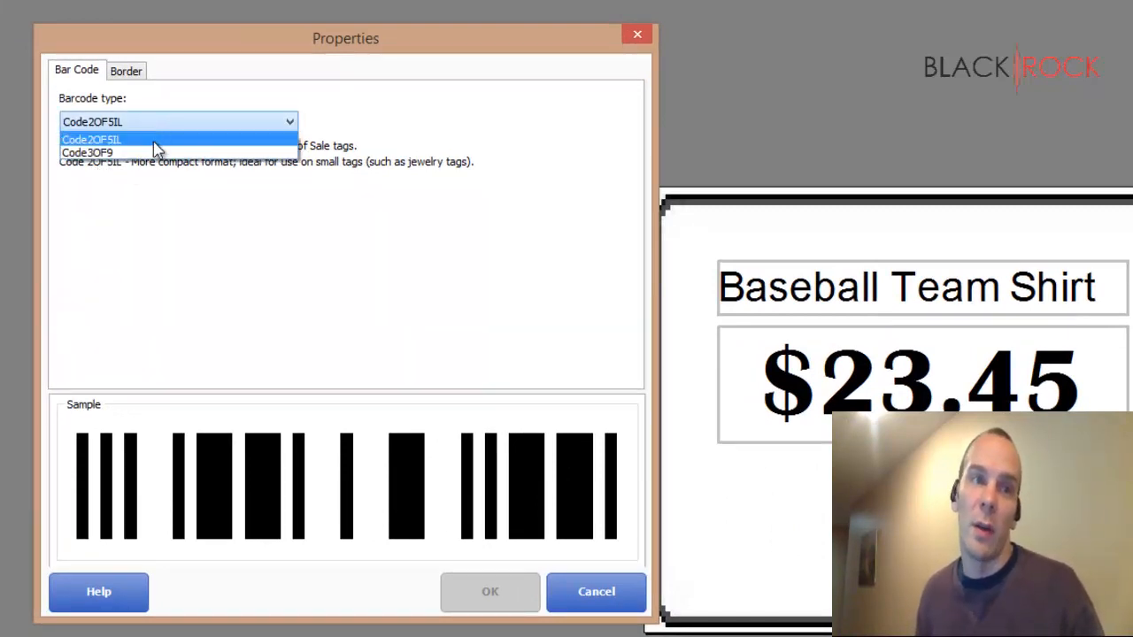
click(150, 156)
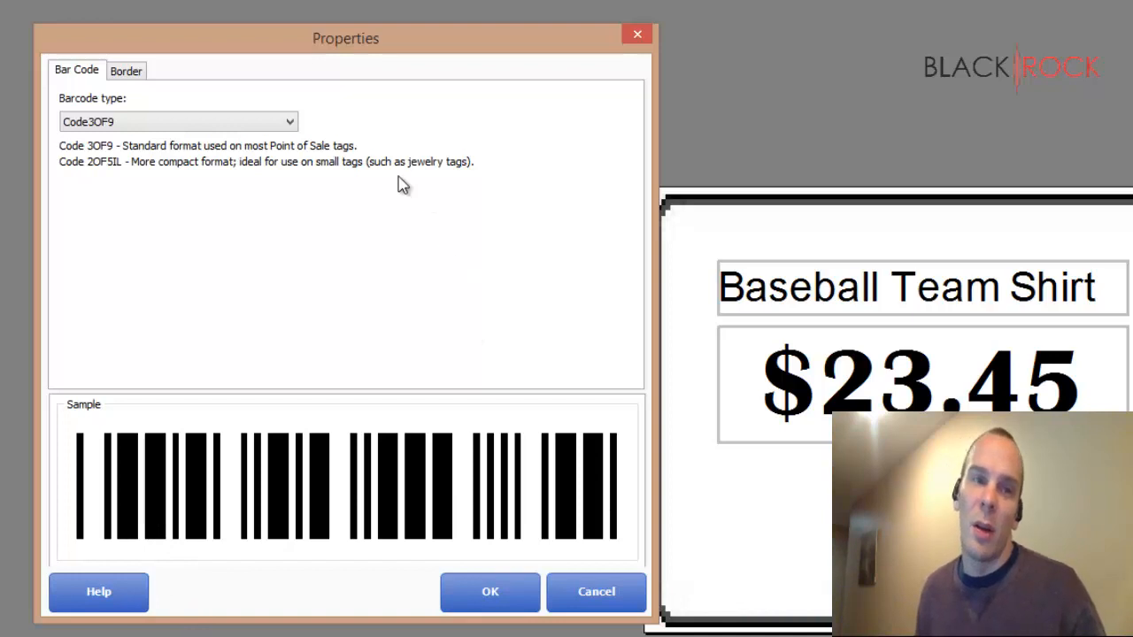
click(290, 124)
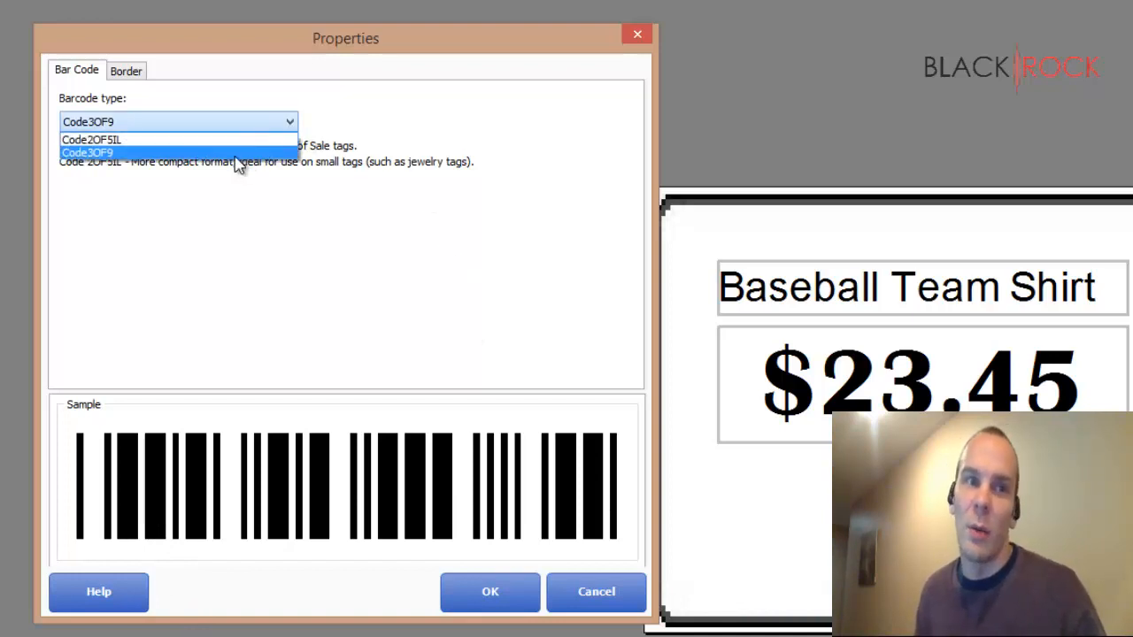
click(154, 146)
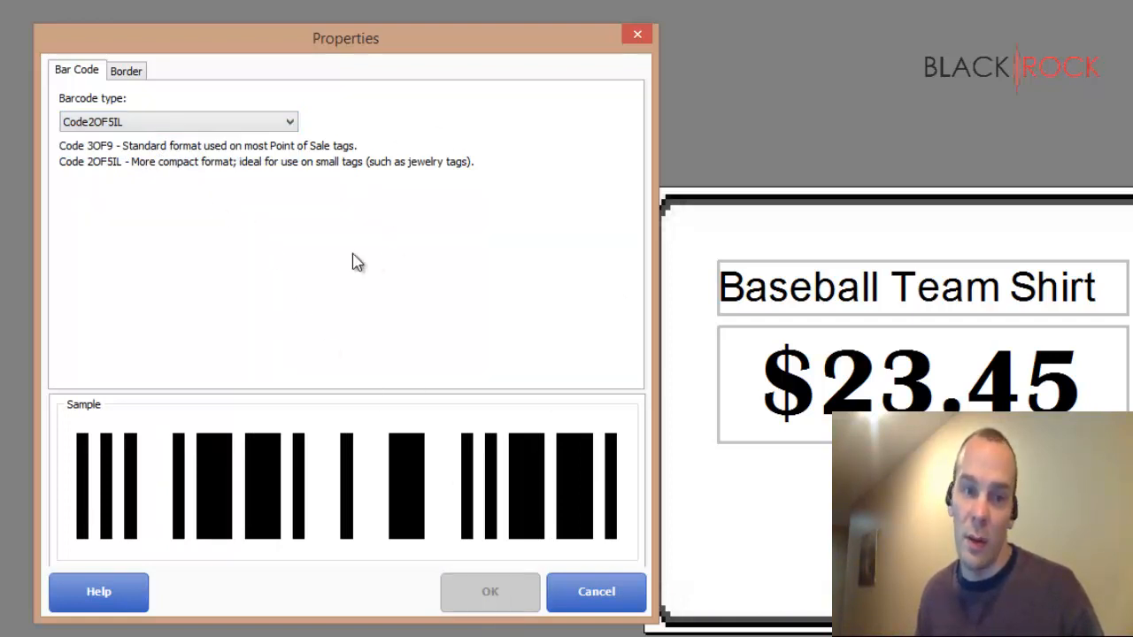
click(583, 602)
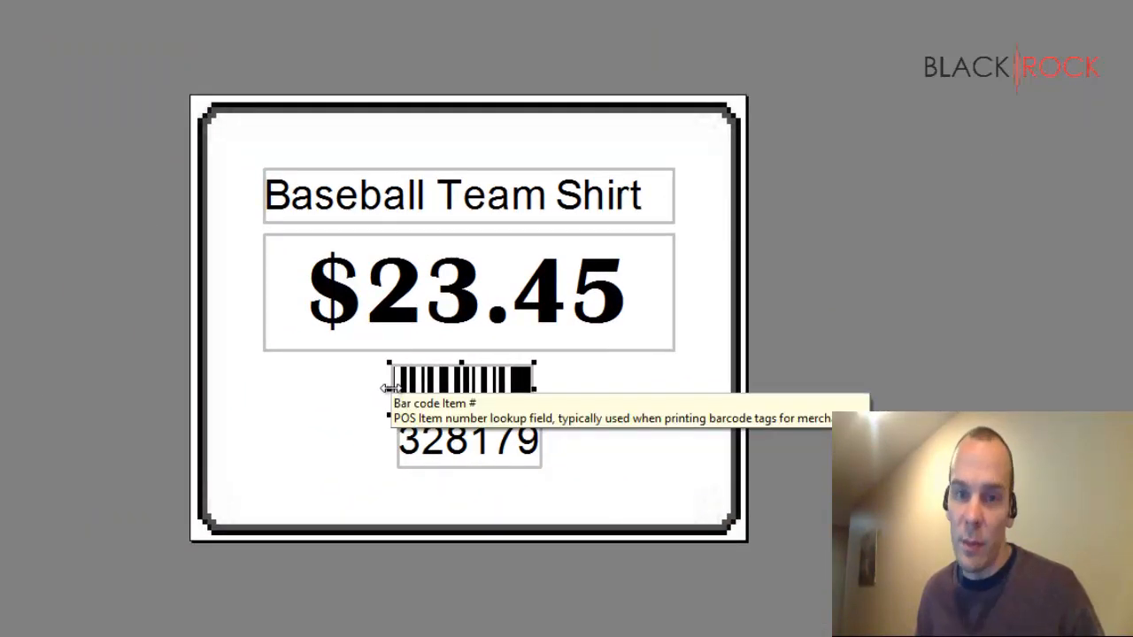
Widen the barcode on both sides so it spans most of the price field's width
drag(314, 378, 611, 407)
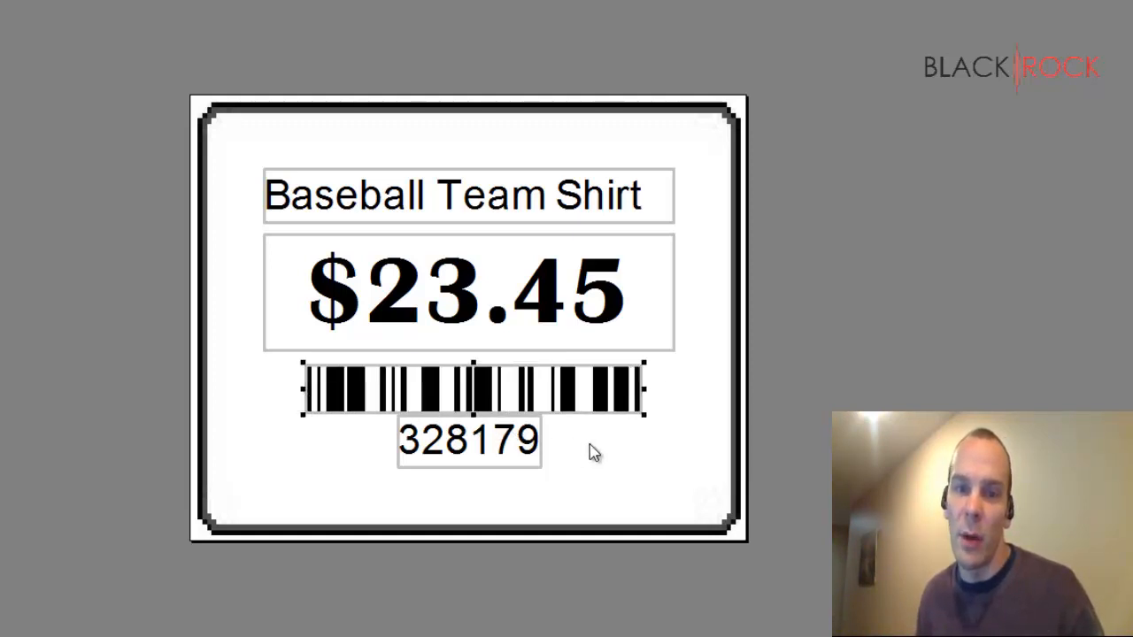
click(454, 447)
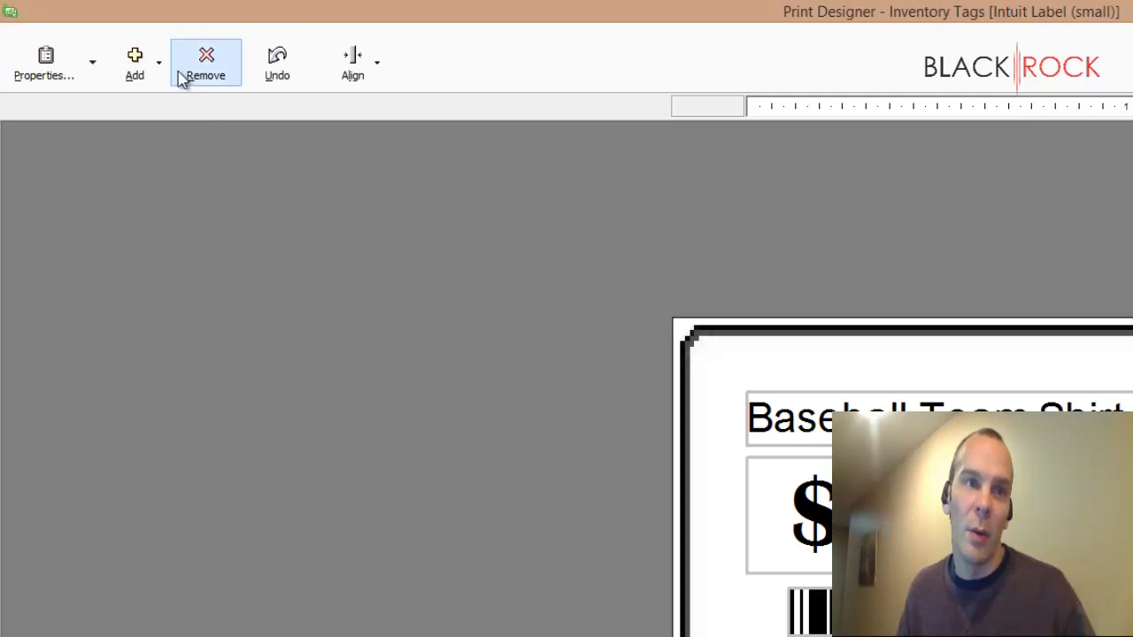
Add a text label reading "Peter's Store" to the tag and place it over the item name field
click(160, 64)
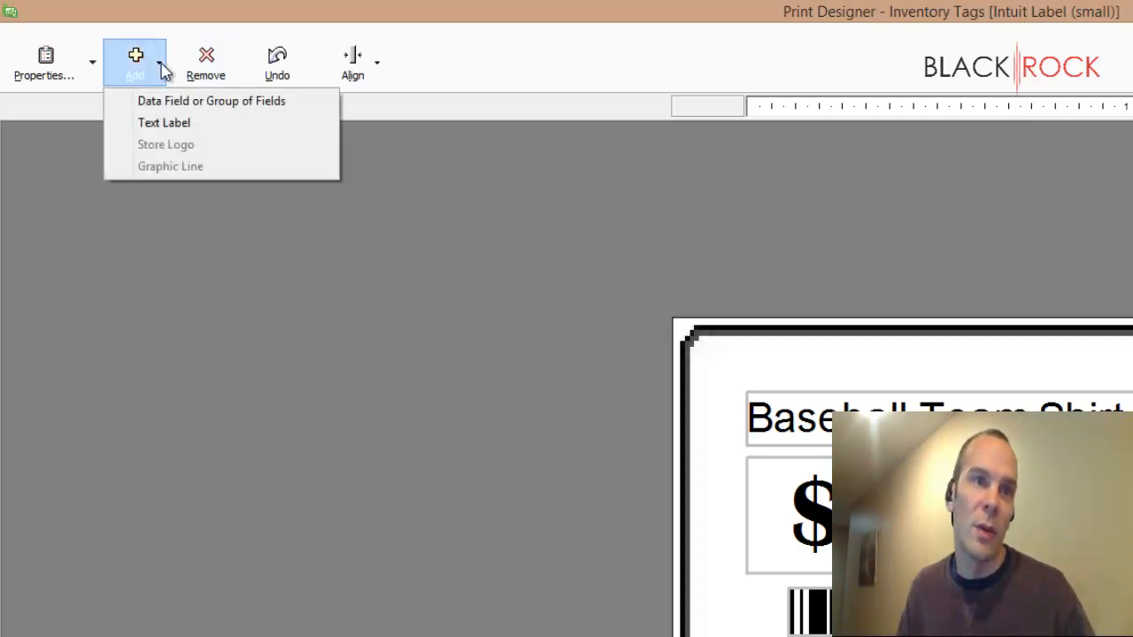
click(163, 124)
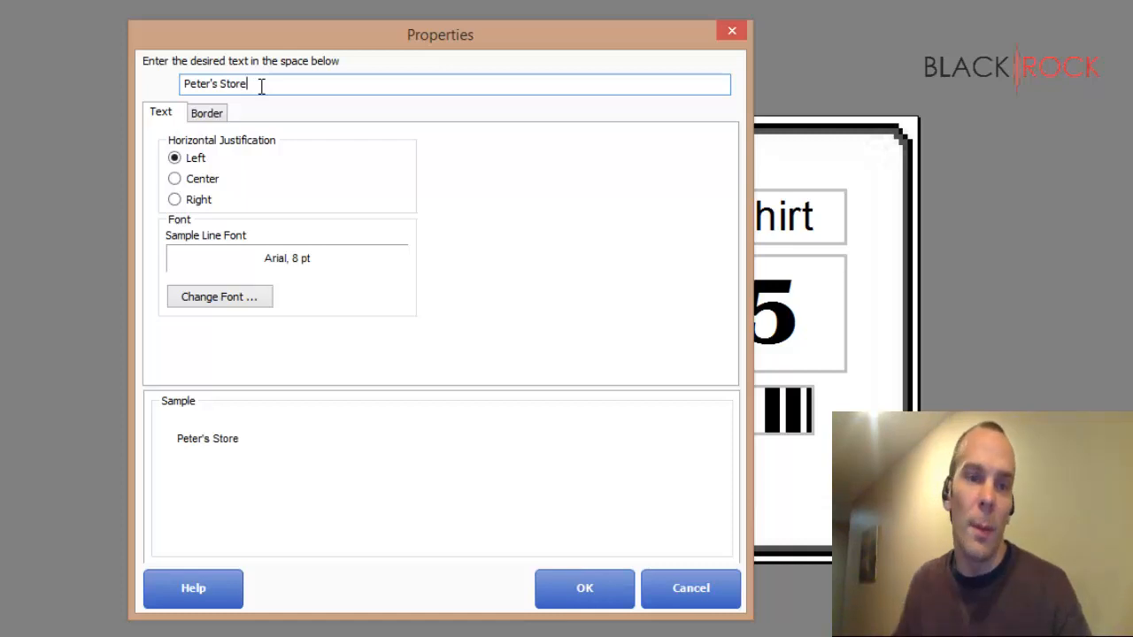
click(578, 600)
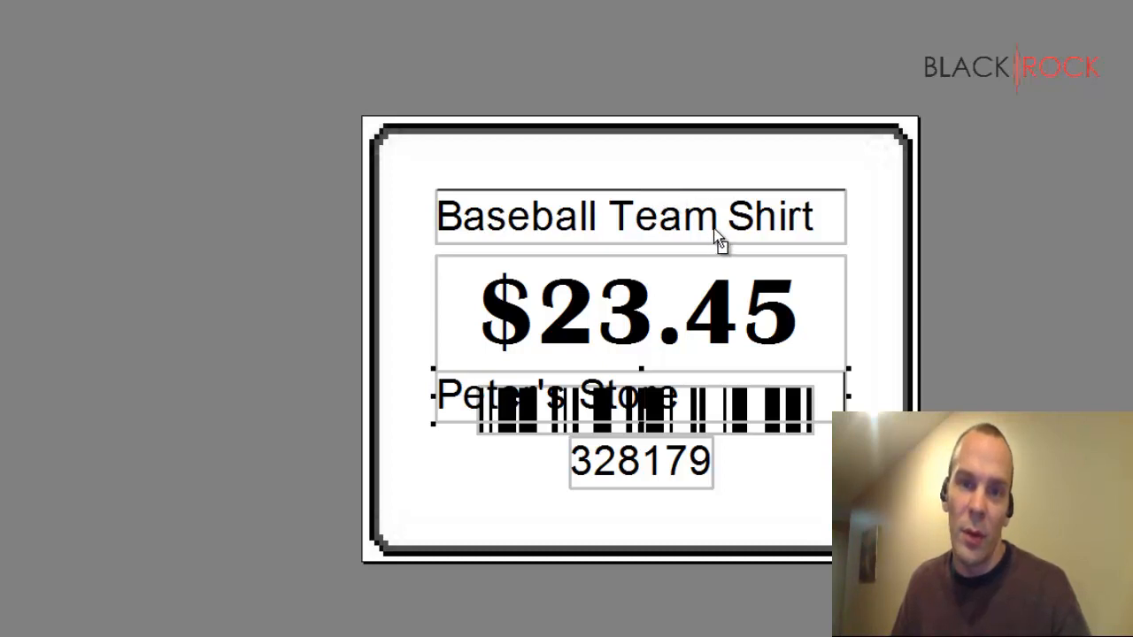
drag(715, 232, 716, 228)
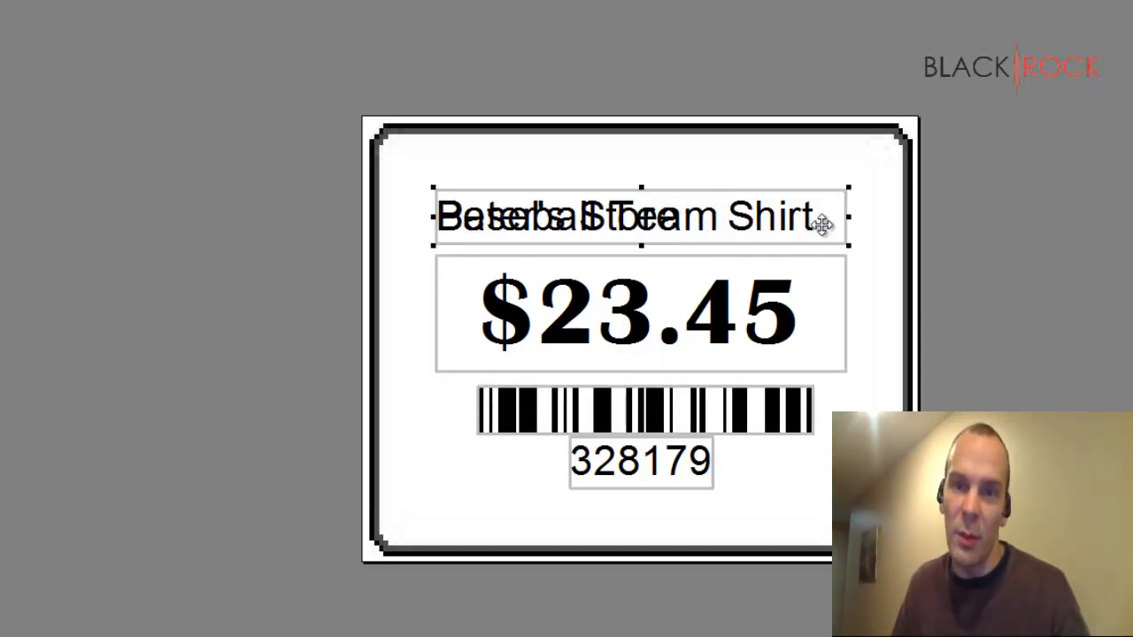
click(822, 430)
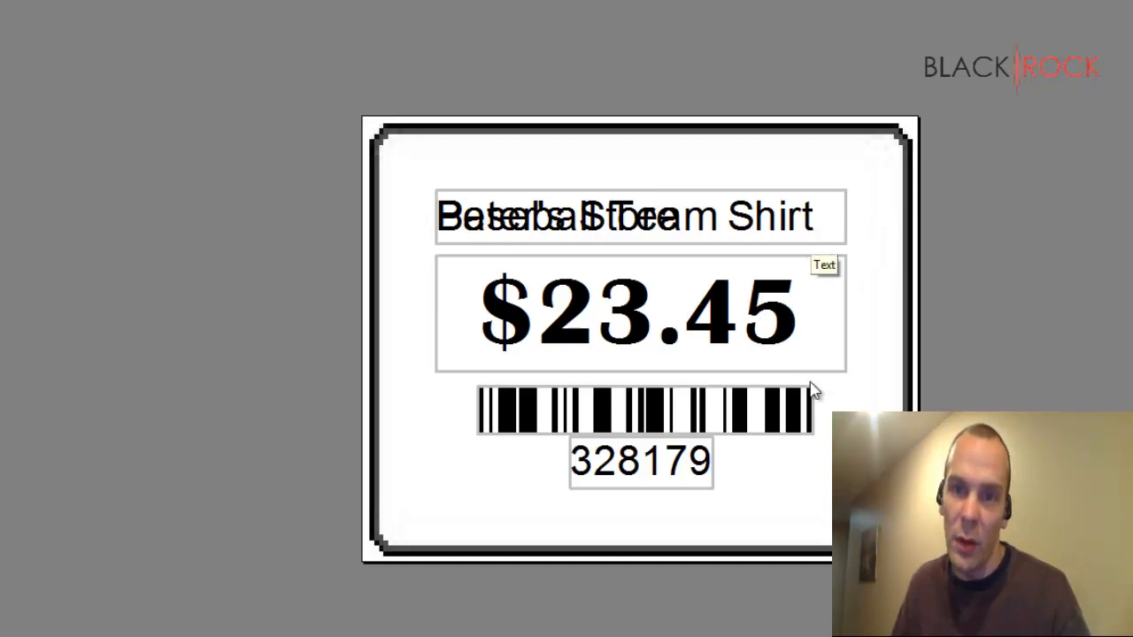
Nudge the "Peter's Store" label down until it sits just beneath the item name field
click(784, 239)
key(Down)
key(Down)
key(Down)
key(Down)
key(Down)
key(Down)
key(Down)
key(Down)
key(Down)
key(Down)
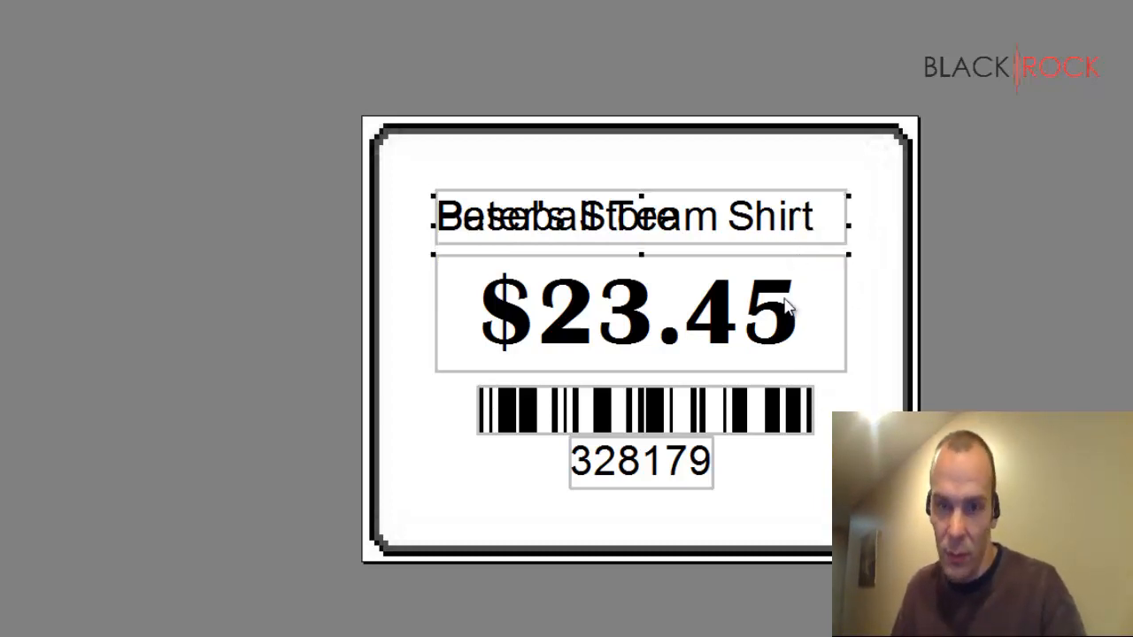
key(Down)
key(Down)
key(Down)
key(Down)
key(Down)
key(Down)
key(Down)
key(Down)
key(Down)
key(Down)
key(Down)
key(Down)
key(Down)
key(Down)
key(Down)
key(Down)
key(Down)
key(Down)
key(Down)
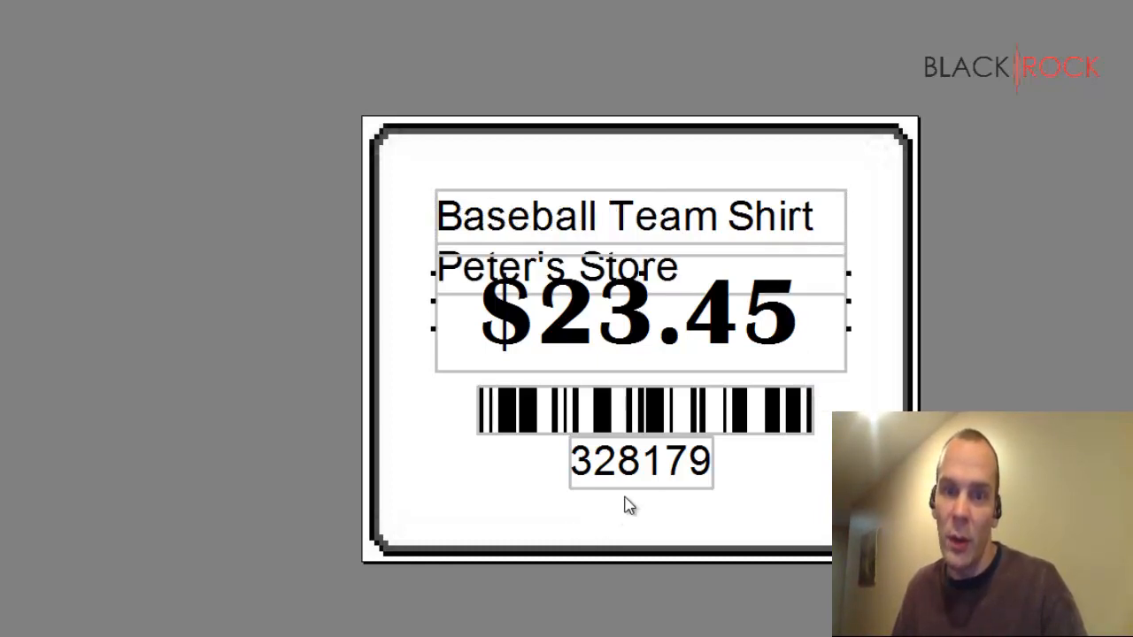
Move the price field down so it sits directly beneath the "Peter's Store" label
click(640, 470)
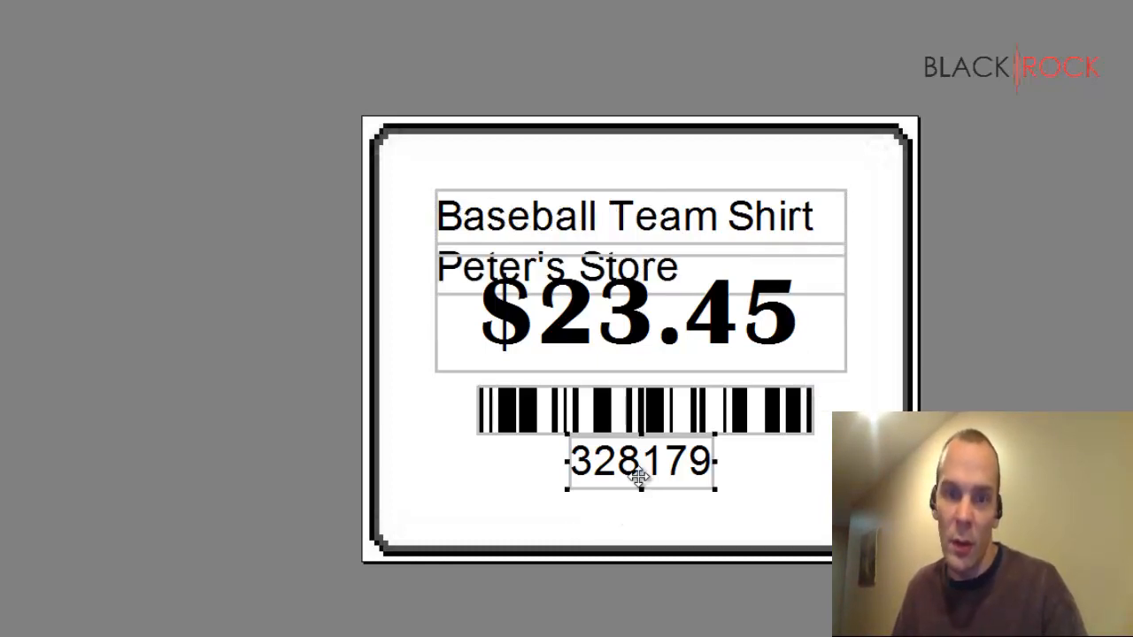
click(704, 419)
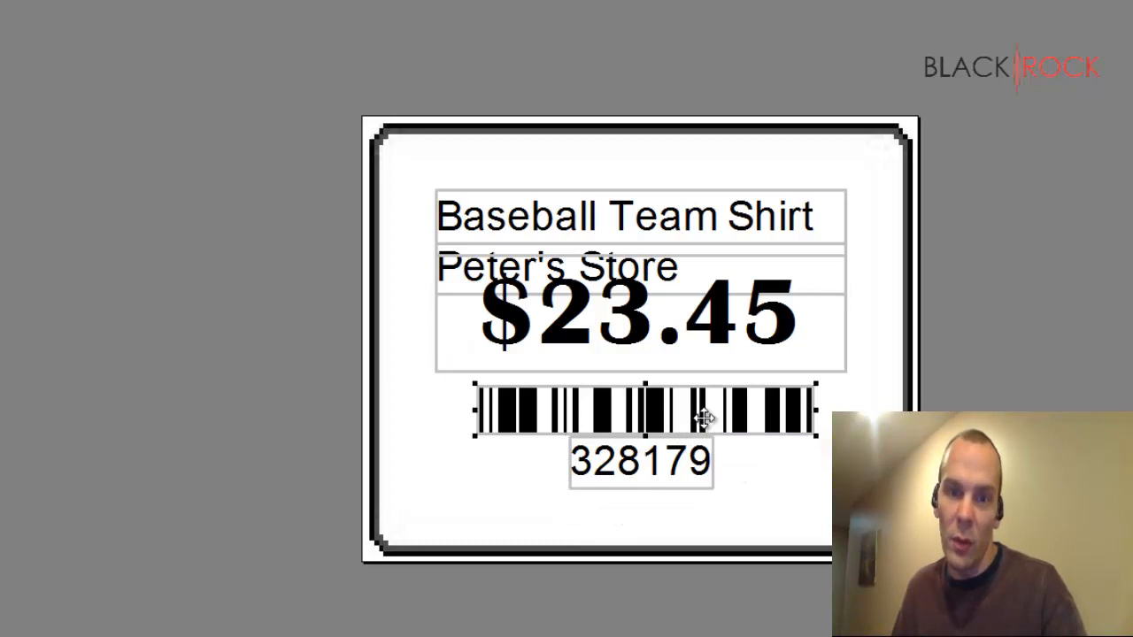
click(730, 345)
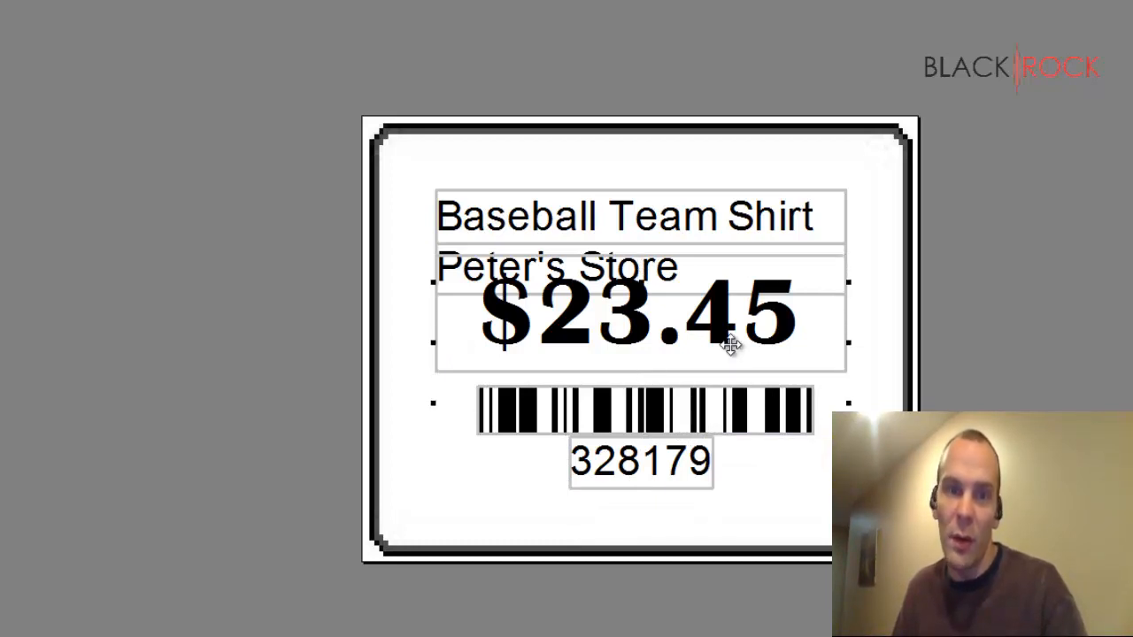
key(Down)
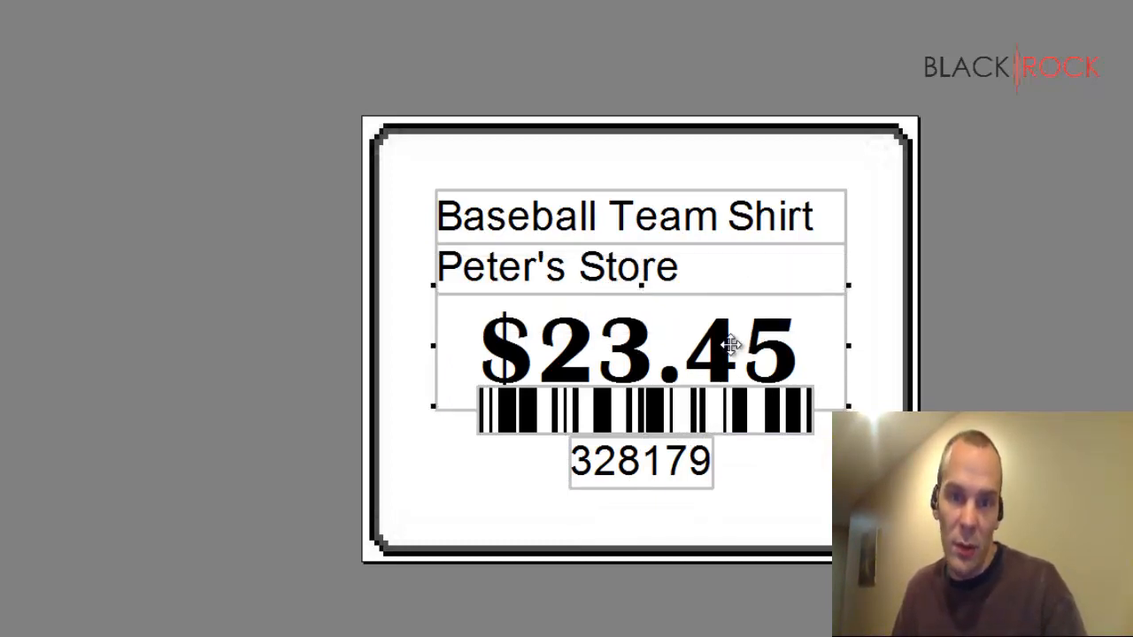
key(Up)
click(731, 261)
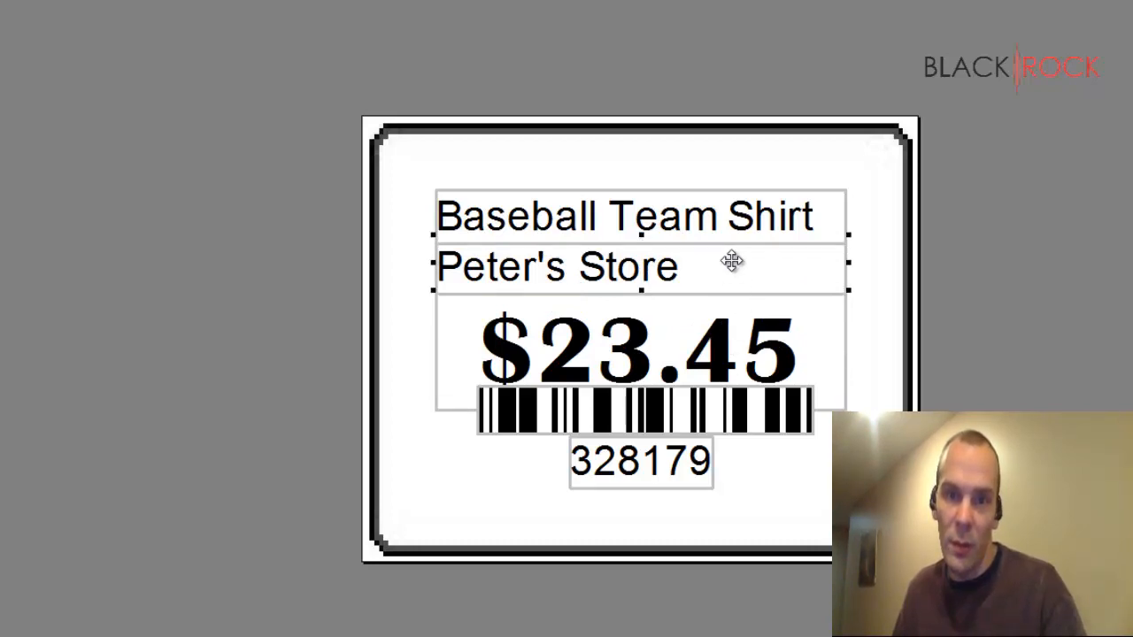
Move the item name field down toward the price field to free the top line of the tag
click(774, 202)
key(Down)
key(Down)
key(Down)
key(Down)
key(Down)
key(Down)
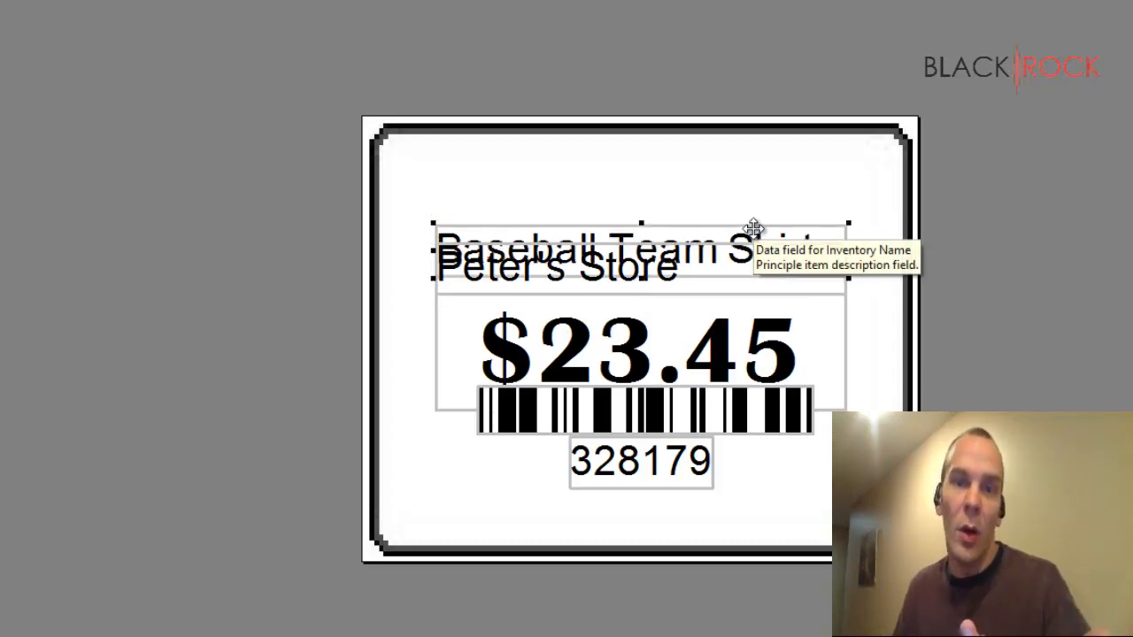
Move the "Peter's Store" label up to the top line of the tag, above the item name
click(827, 449)
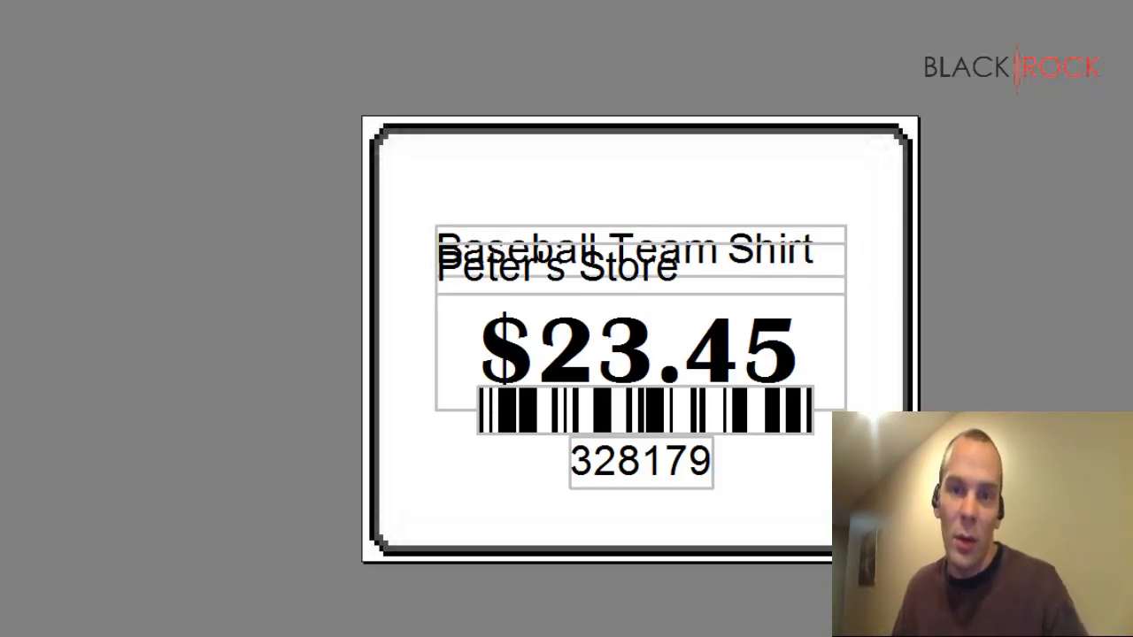
click(799, 273)
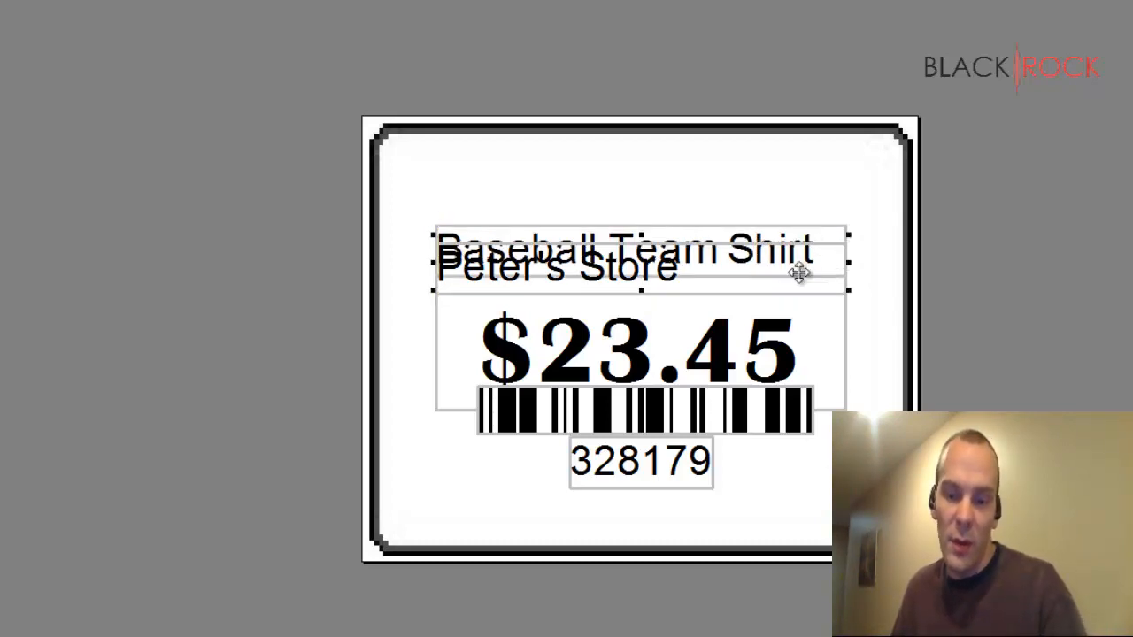
key(Up)
key(Up)
key(Up)
key(Up)
key(Up)
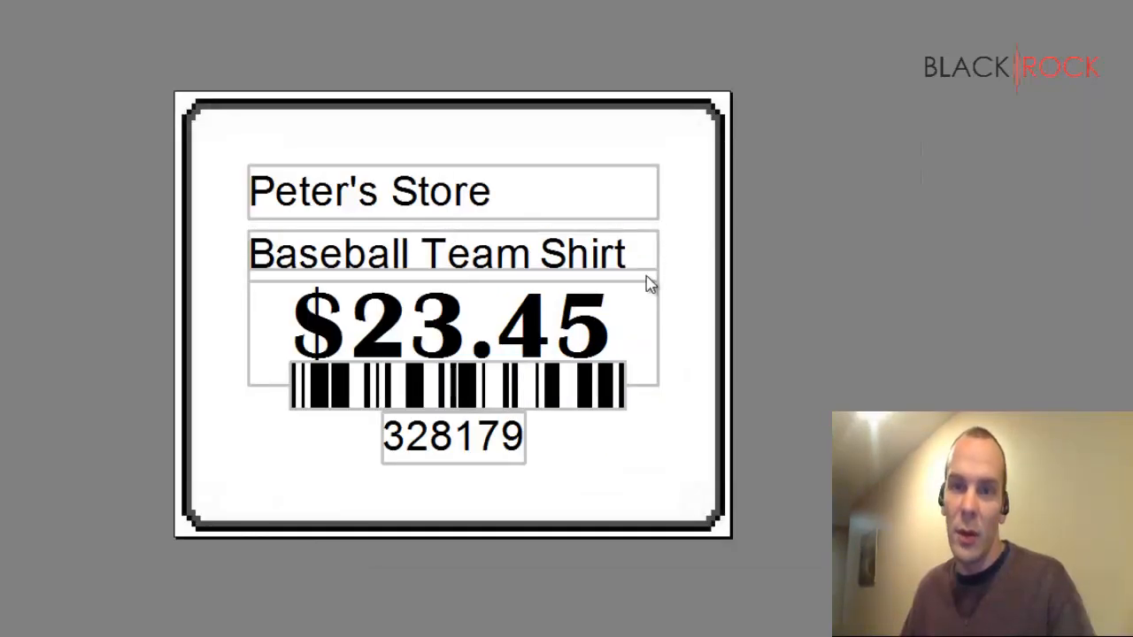
click(630, 255)
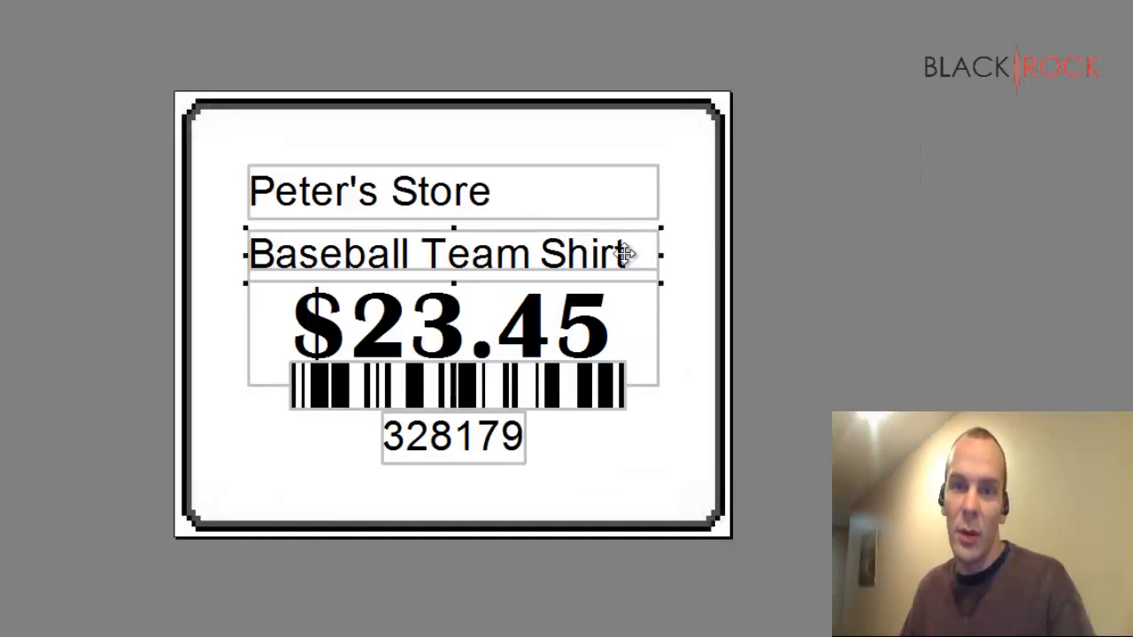
click(673, 288)
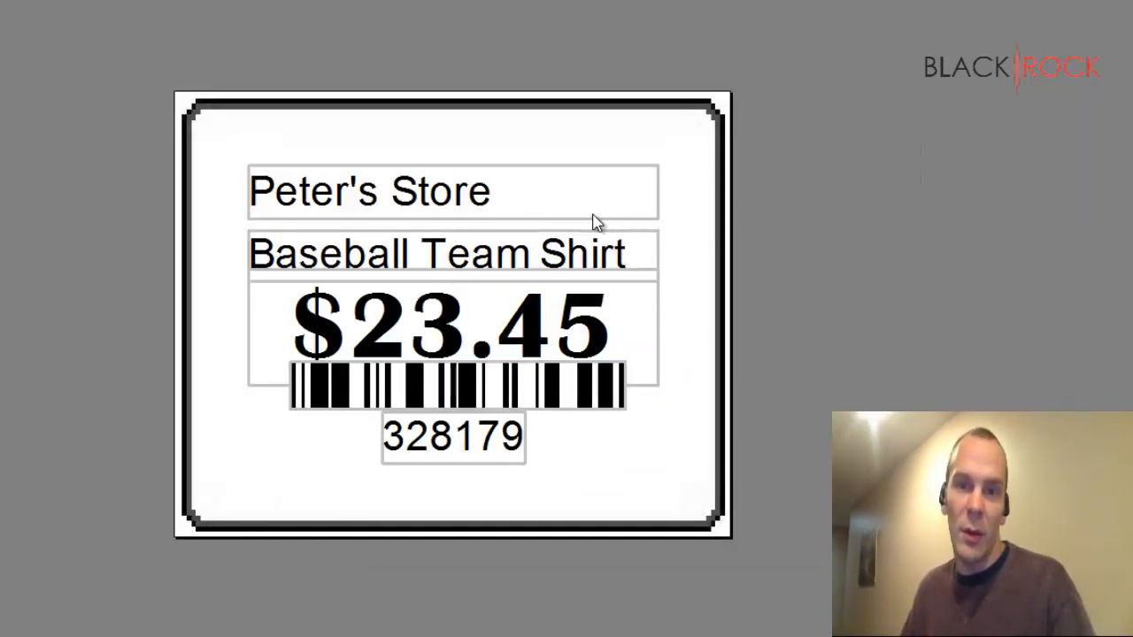
click(567, 235)
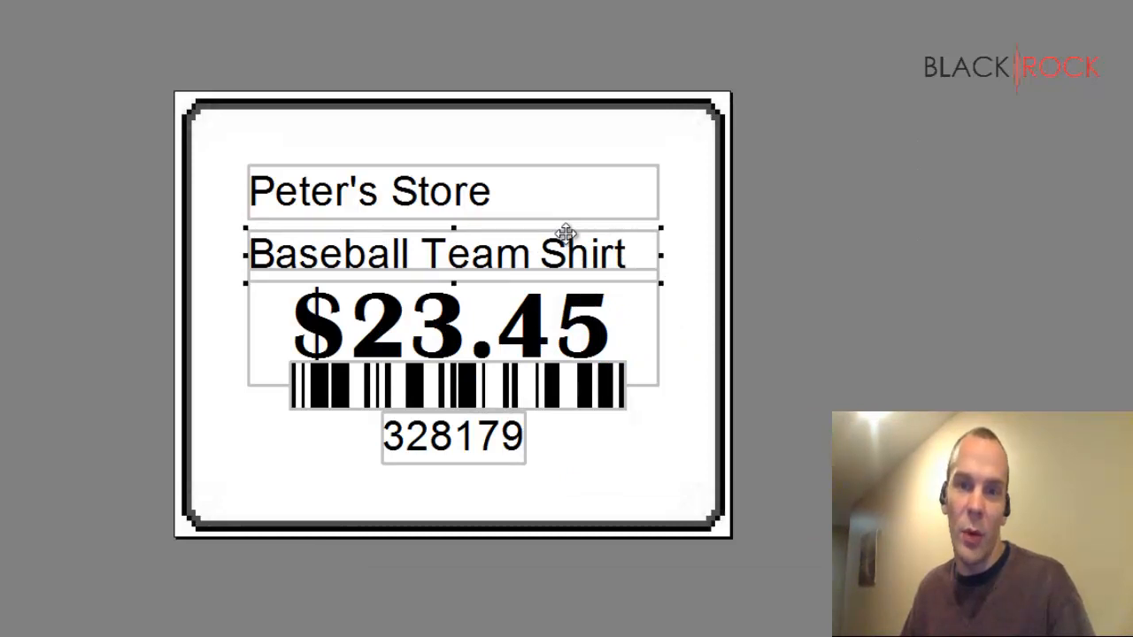
click(673, 256)
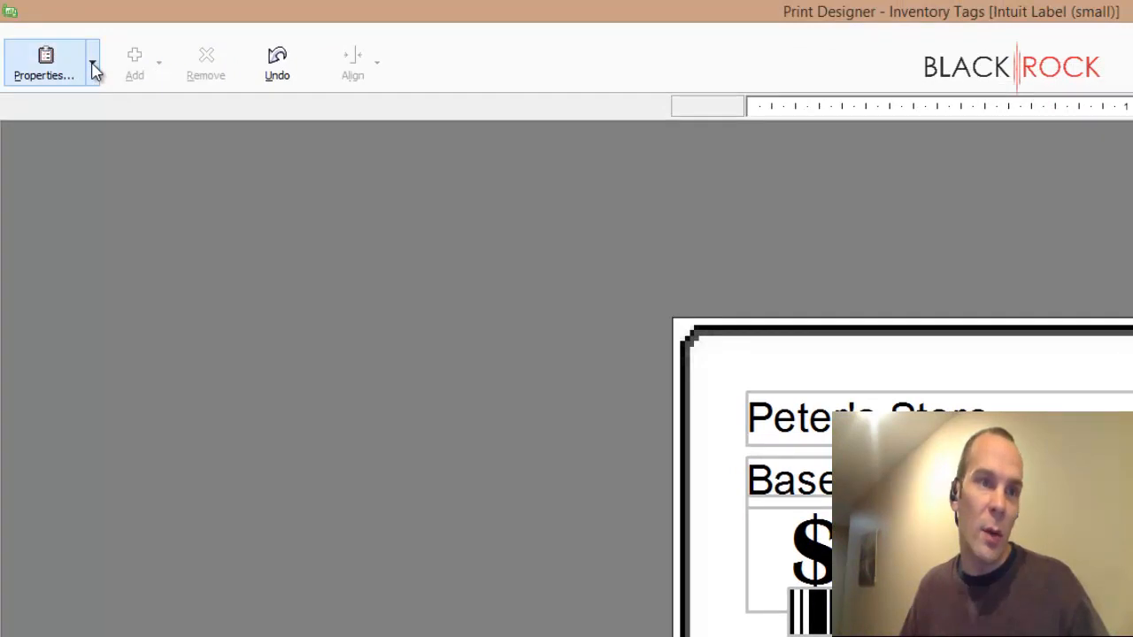
Review the template's option to snap overlapping objects to their edges, keep it enabled, and accept the template properties
click(93, 67)
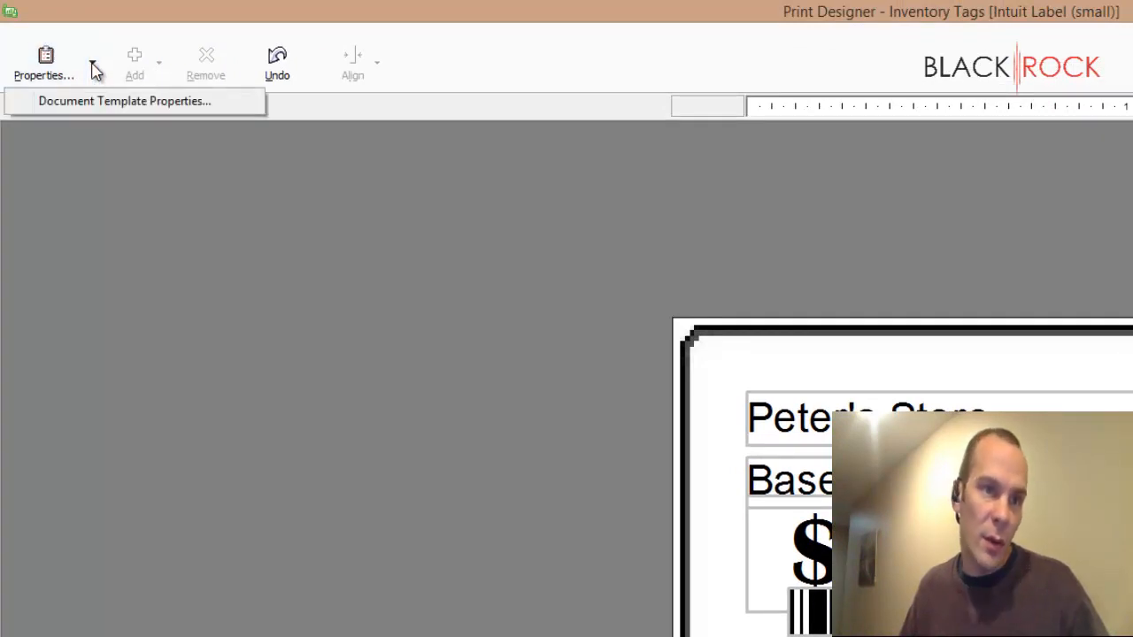
click(101, 106)
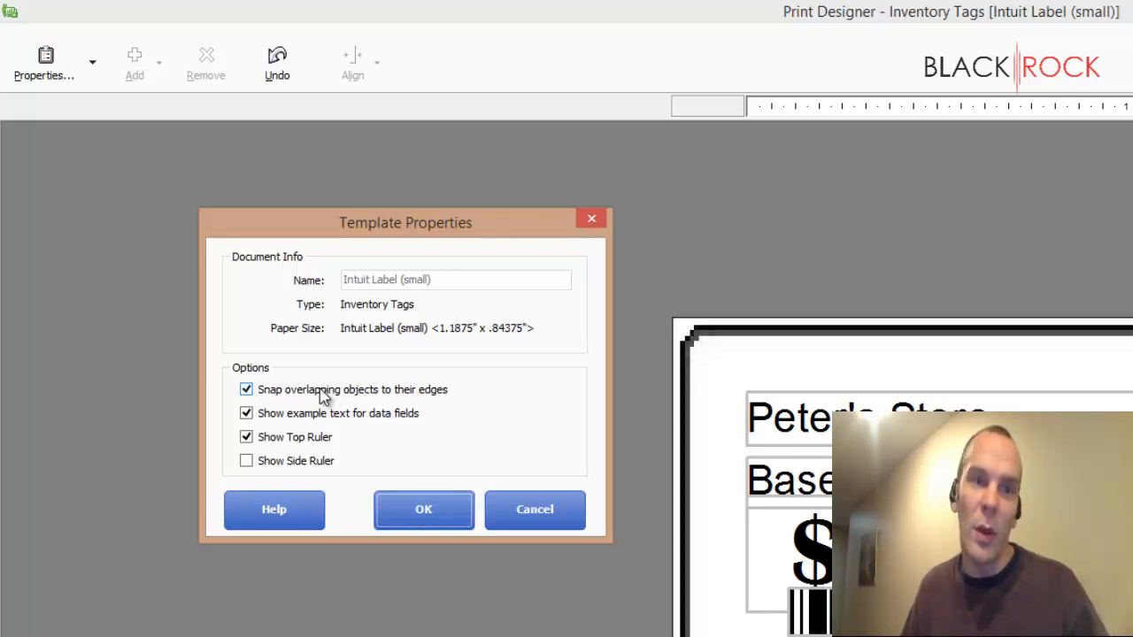
click(246, 396)
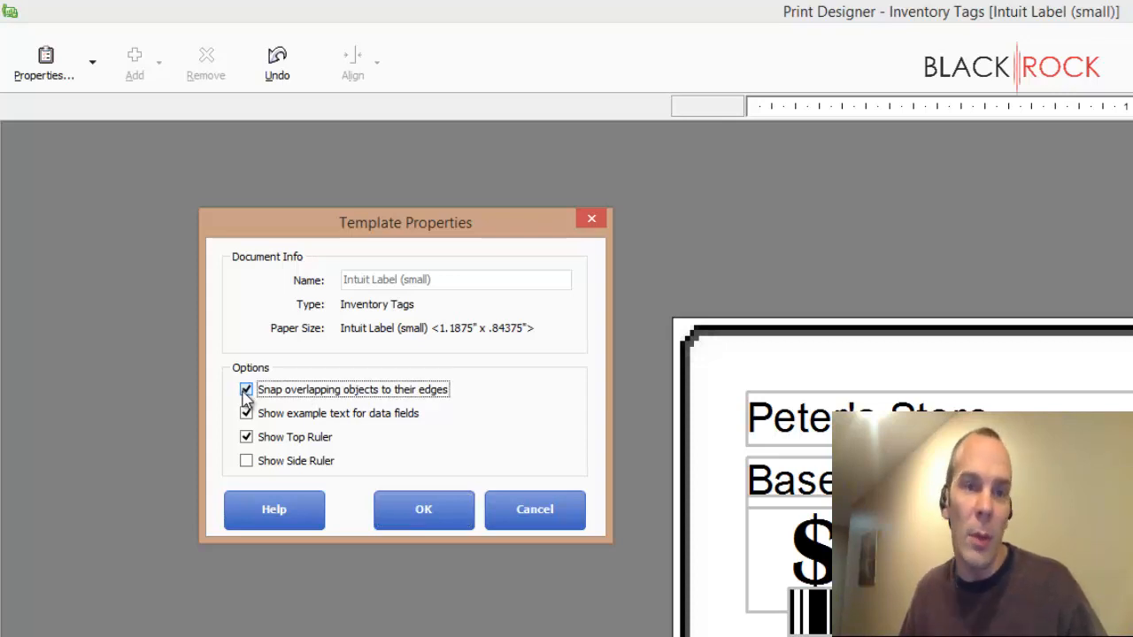
click(447, 509)
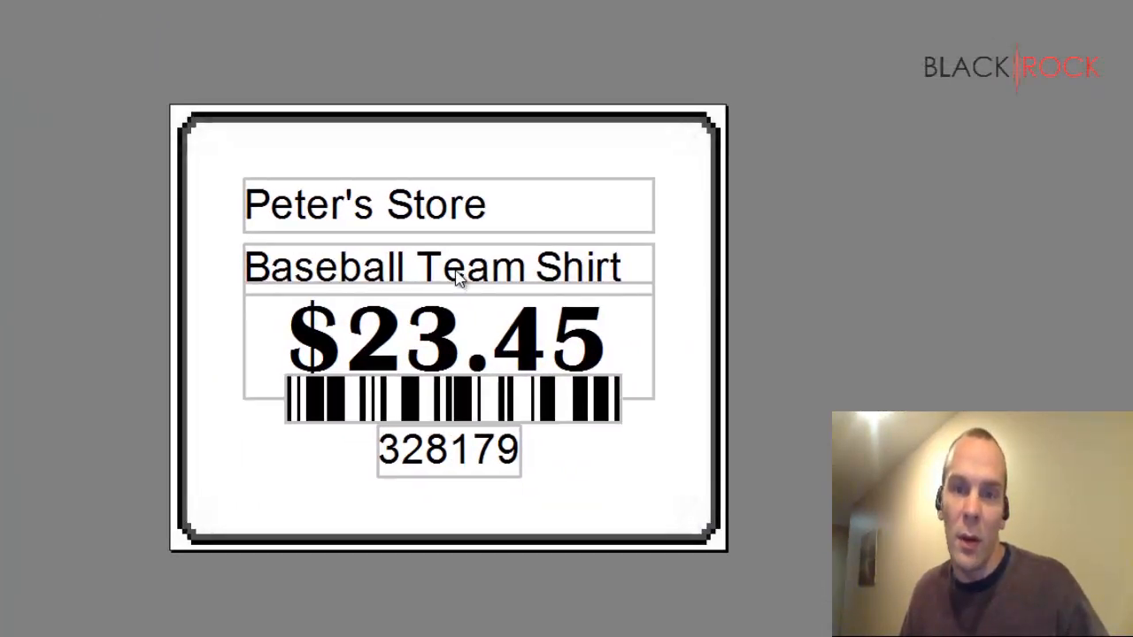
click(692, 365)
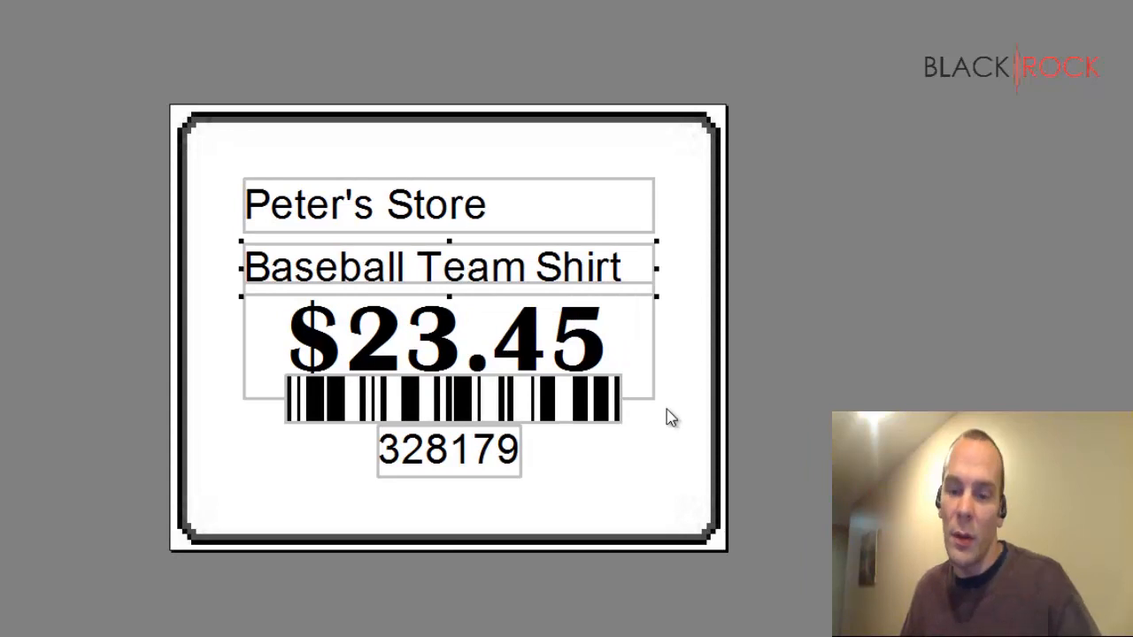
Nudge the item name field vertically until it sits directly beneath the "Peter's Store" label on the tag
key(Up)
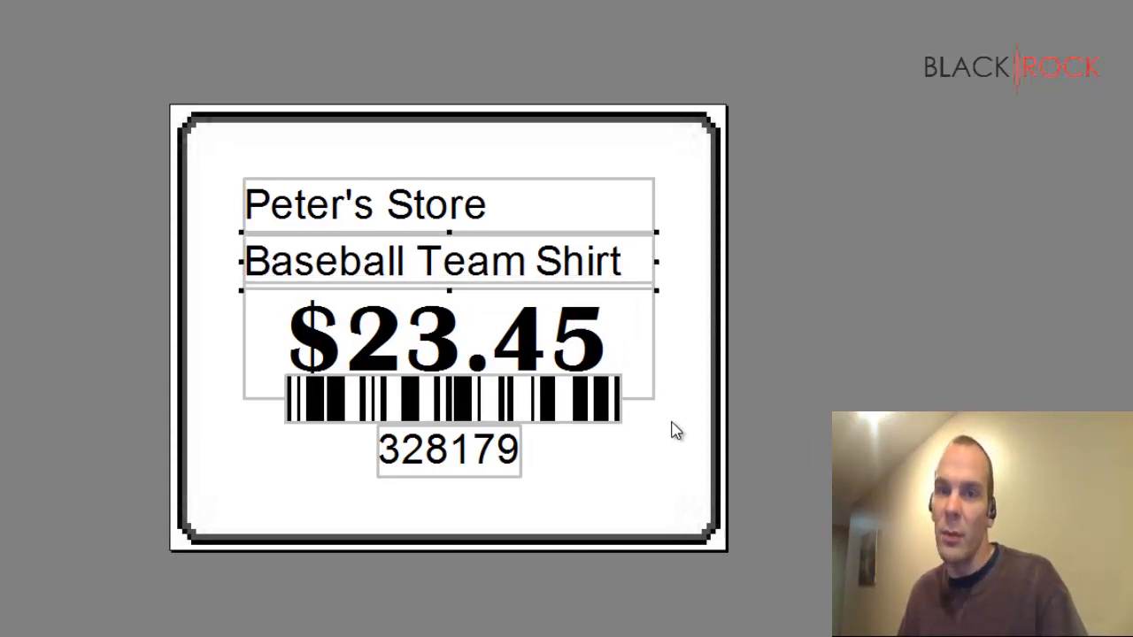
key(Up)
key(Up)
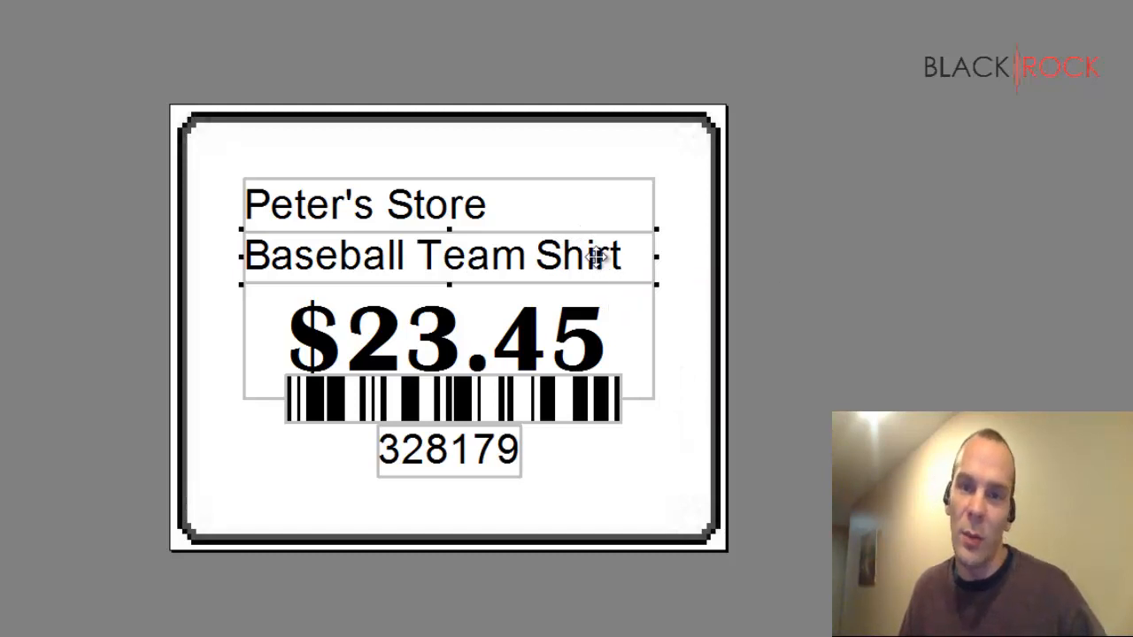
key(Down)
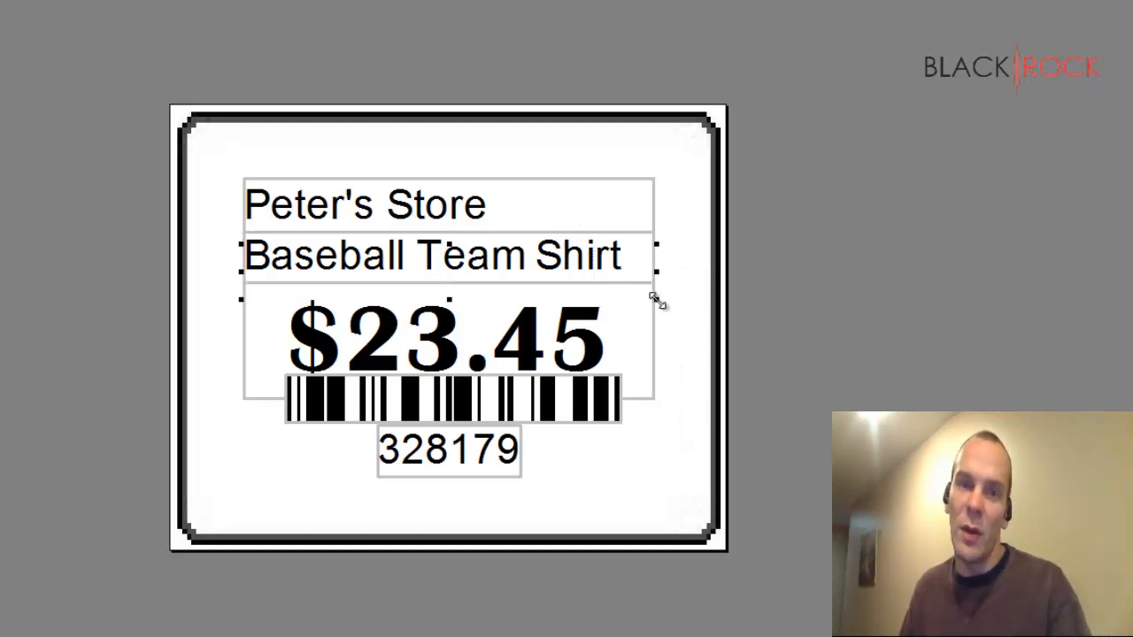
click(684, 328)
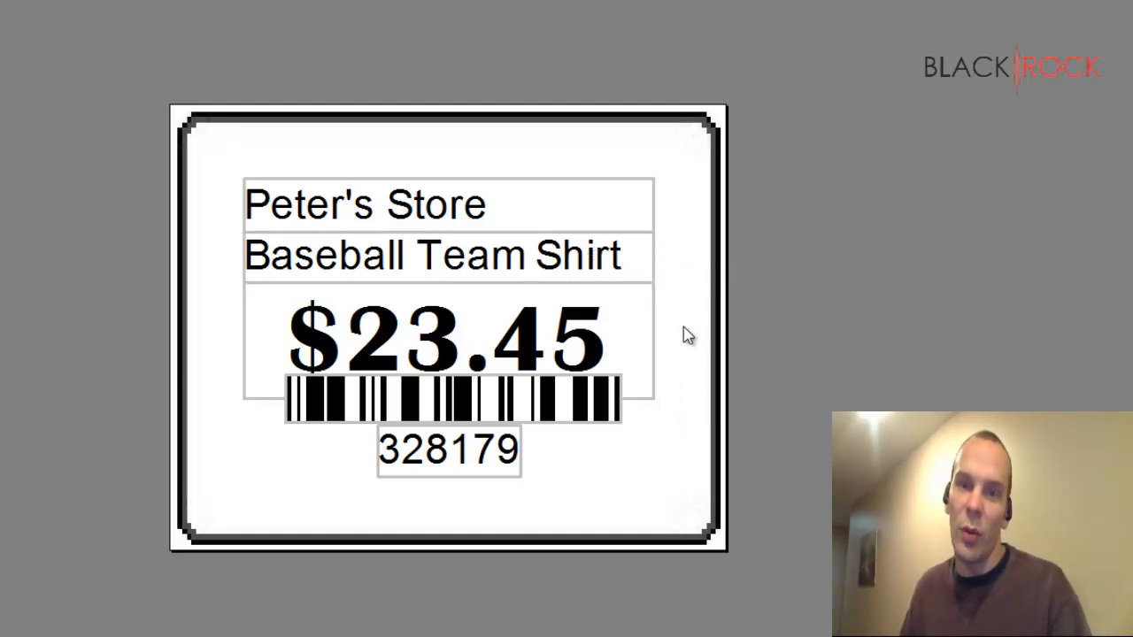
click(590, 270)
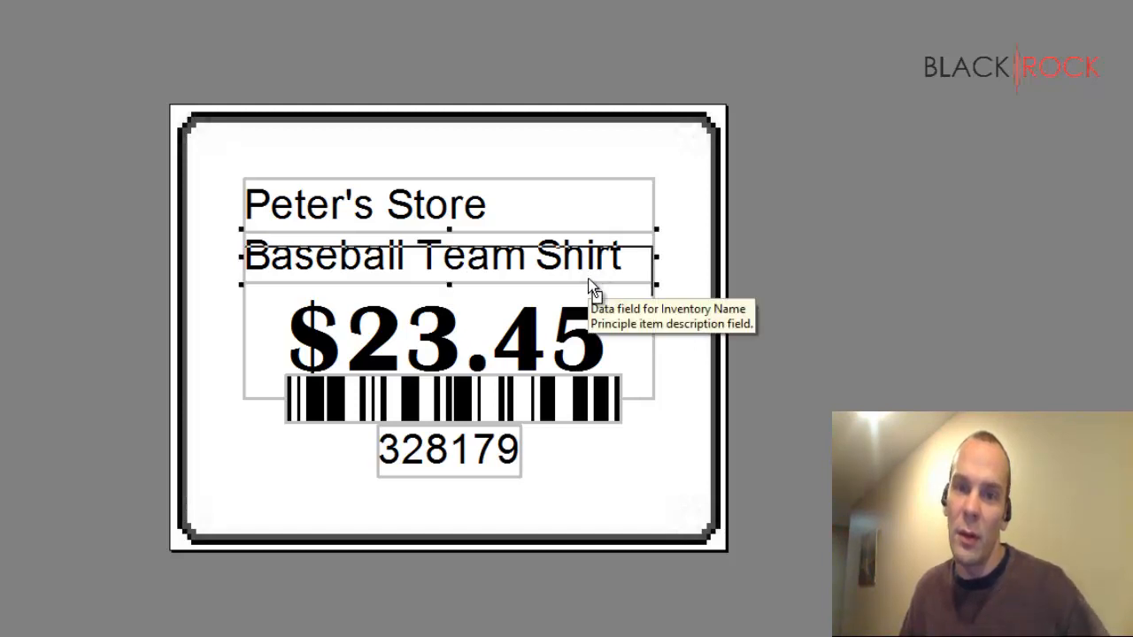
drag(674, 313, 675, 313)
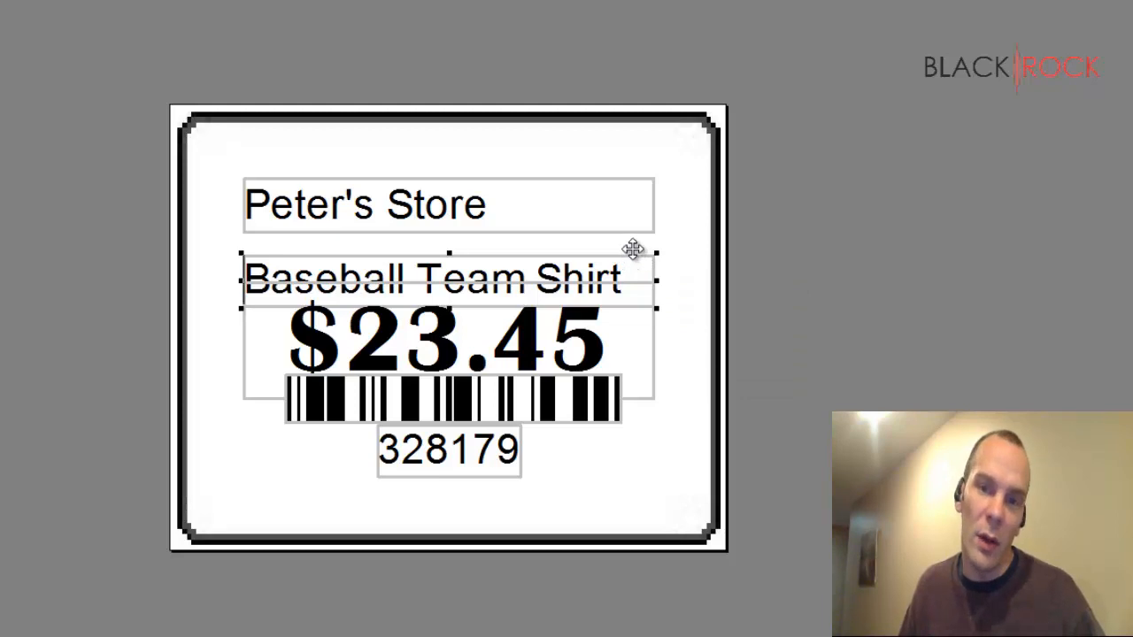
drag(679, 283, 673, 267)
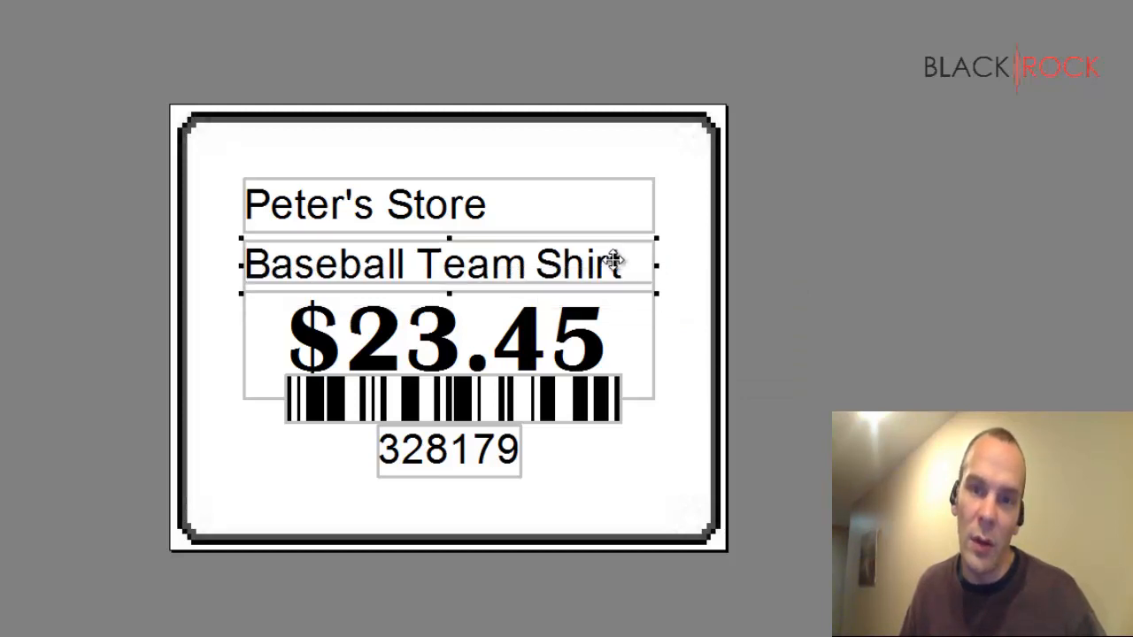
drag(463, 275, 463, 276)
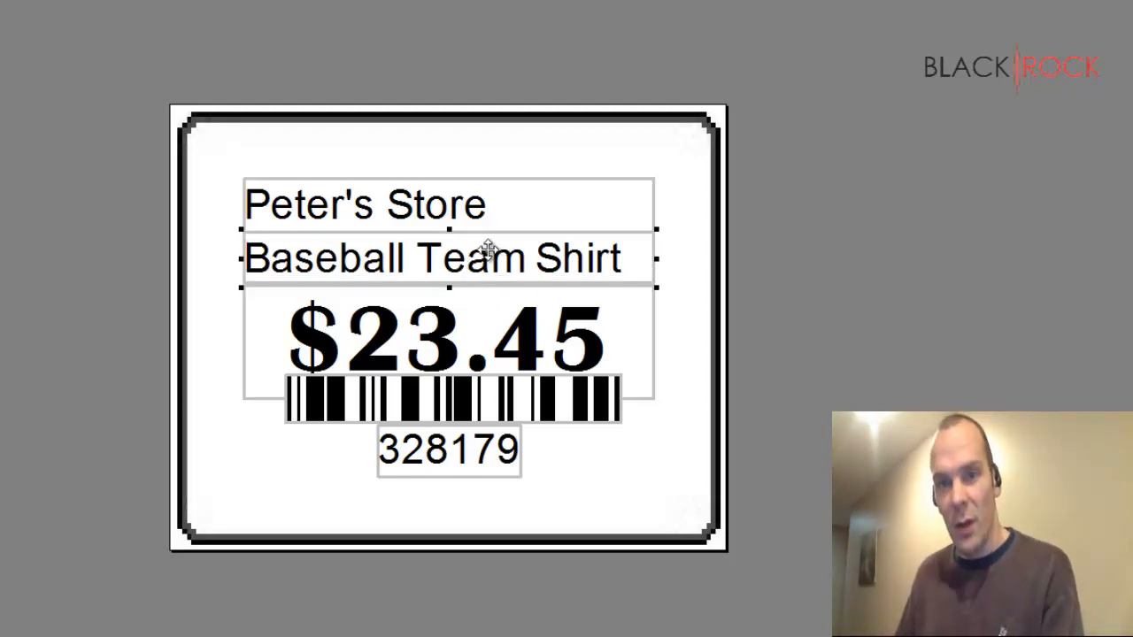
Nudge the price field up slightly toward the item name, leaving the barcode and item number where they are
click(623, 295)
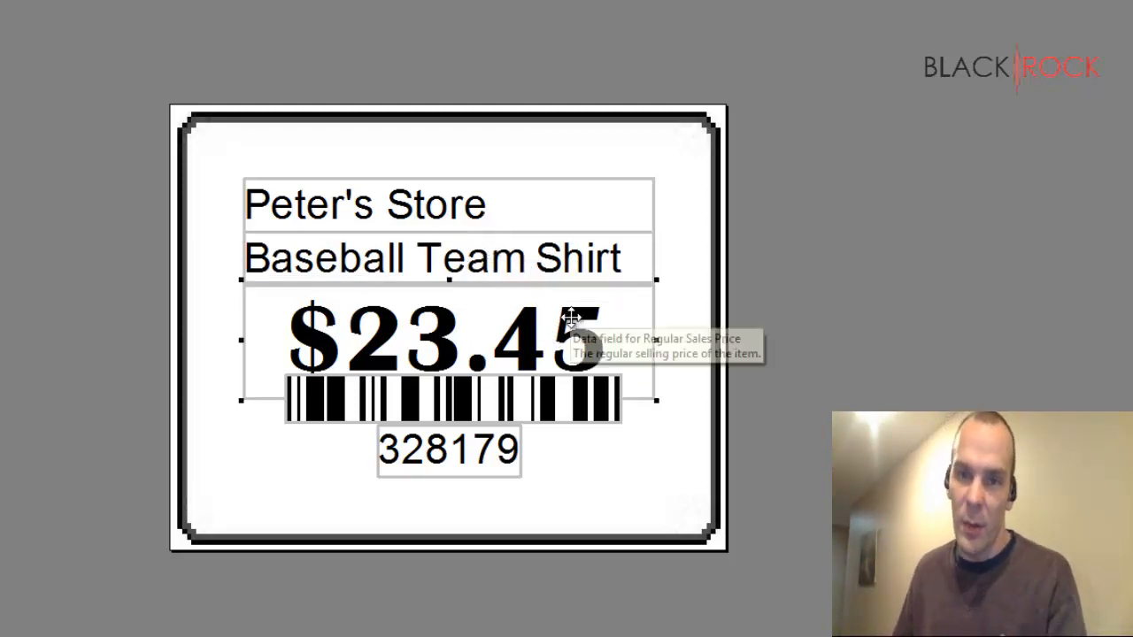
key(Up)
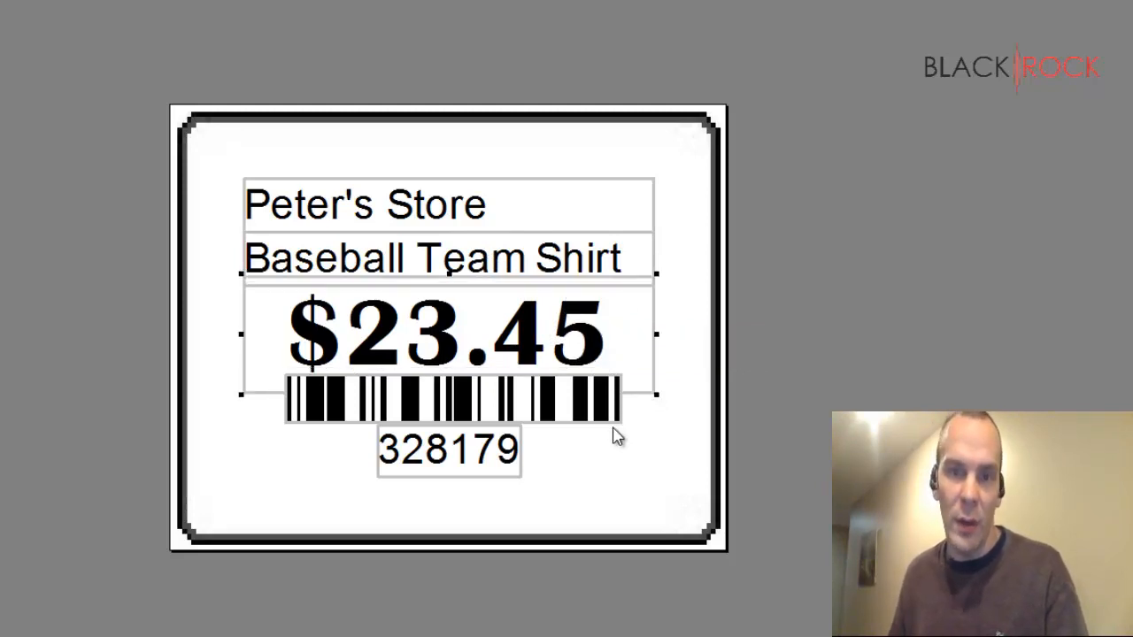
click(618, 456)
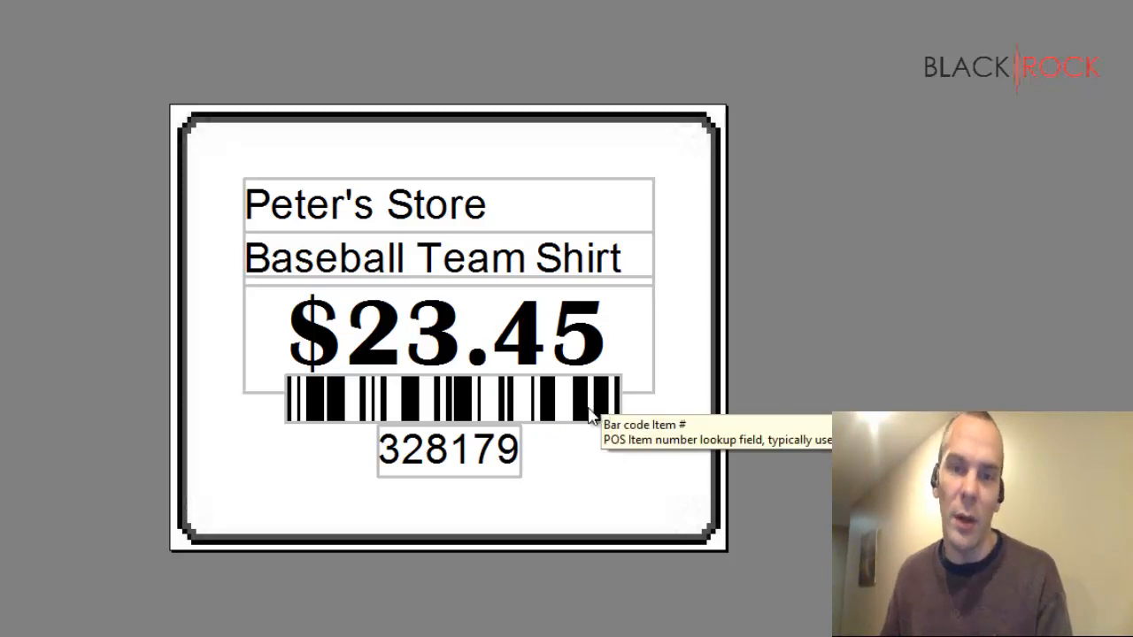
click(501, 447)
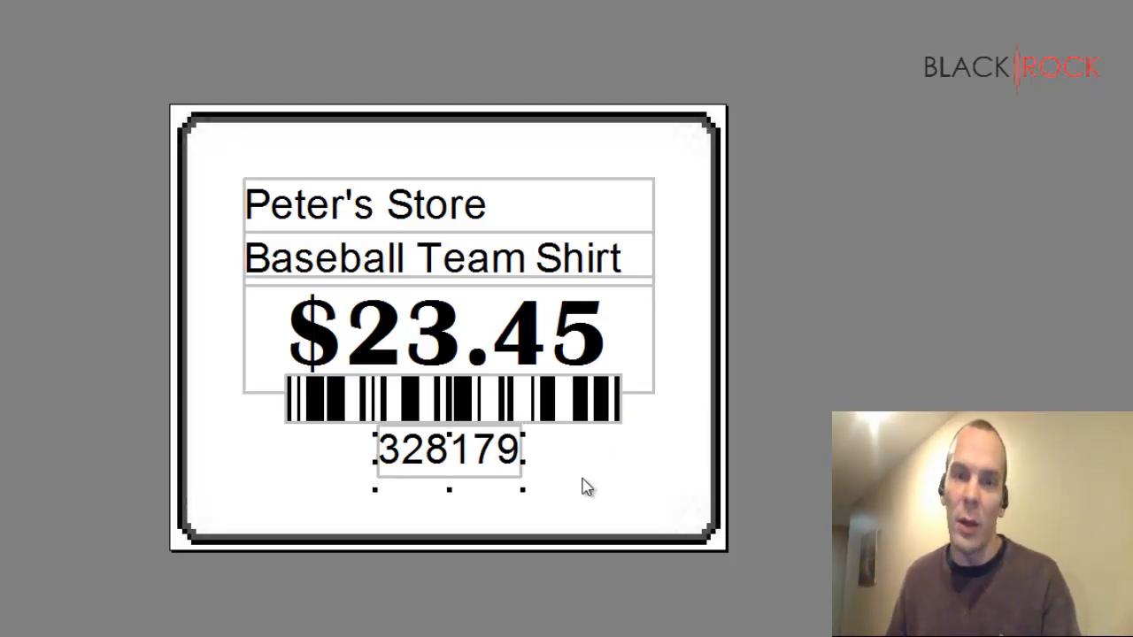
click(606, 455)
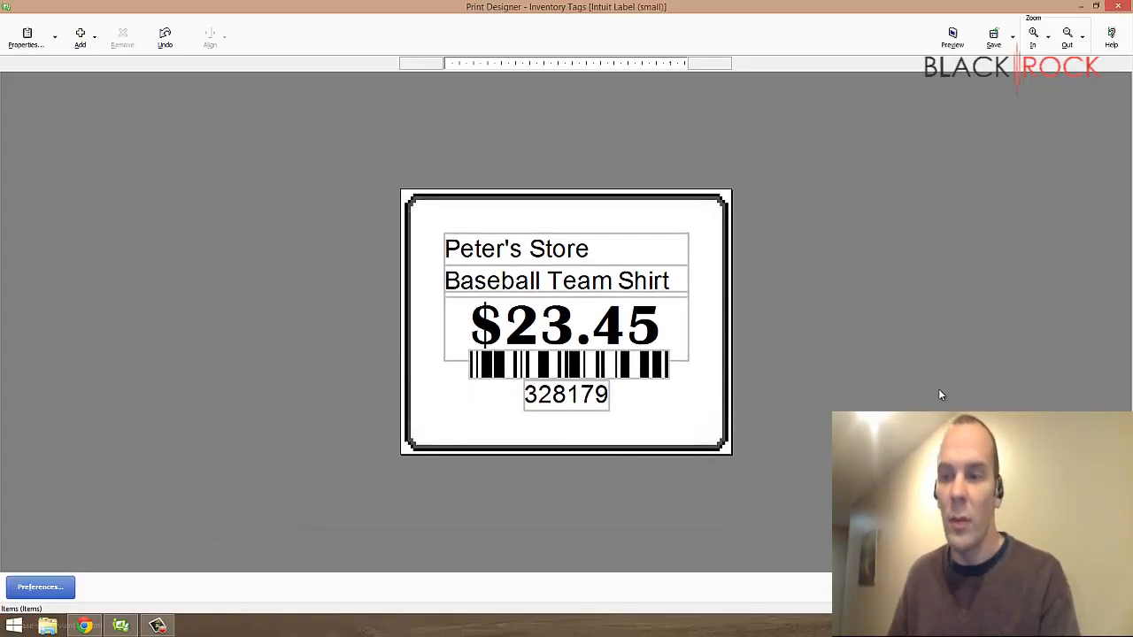
Save the design as a new template named "Peter's Default Label" and make it the default print template for Inventory Tags
click(1011, 37)
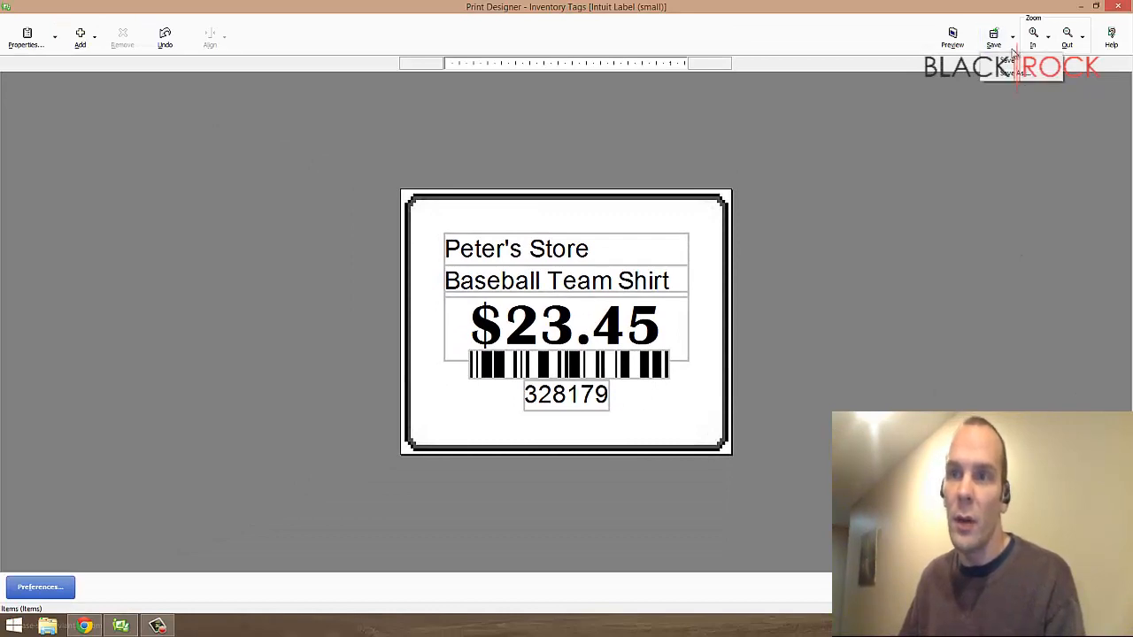
click(1018, 74)
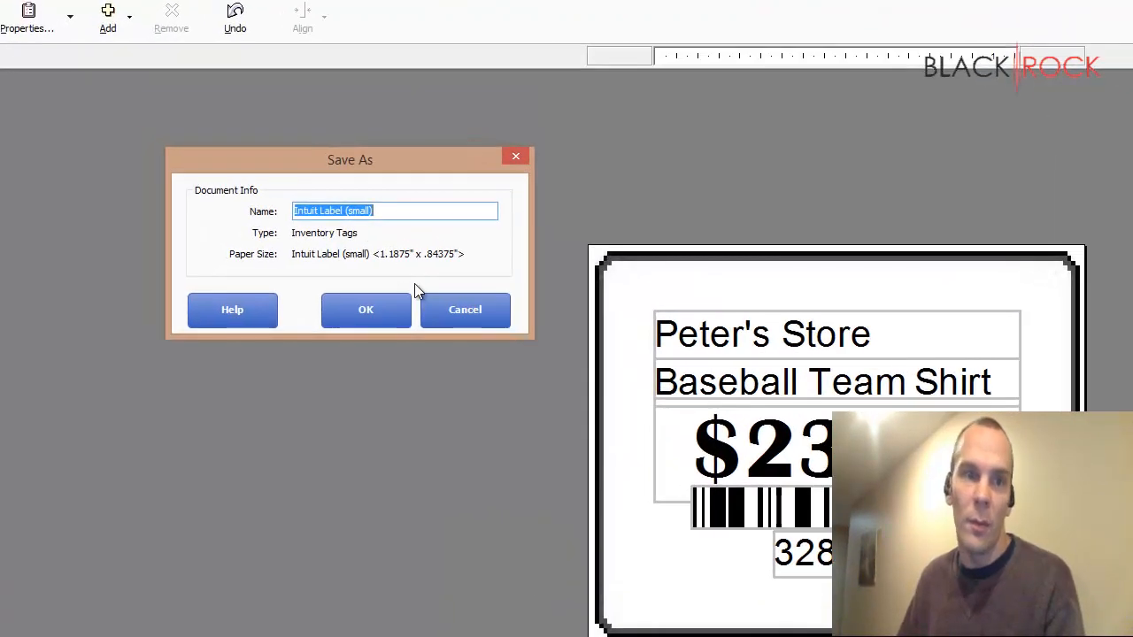
text(Pete)
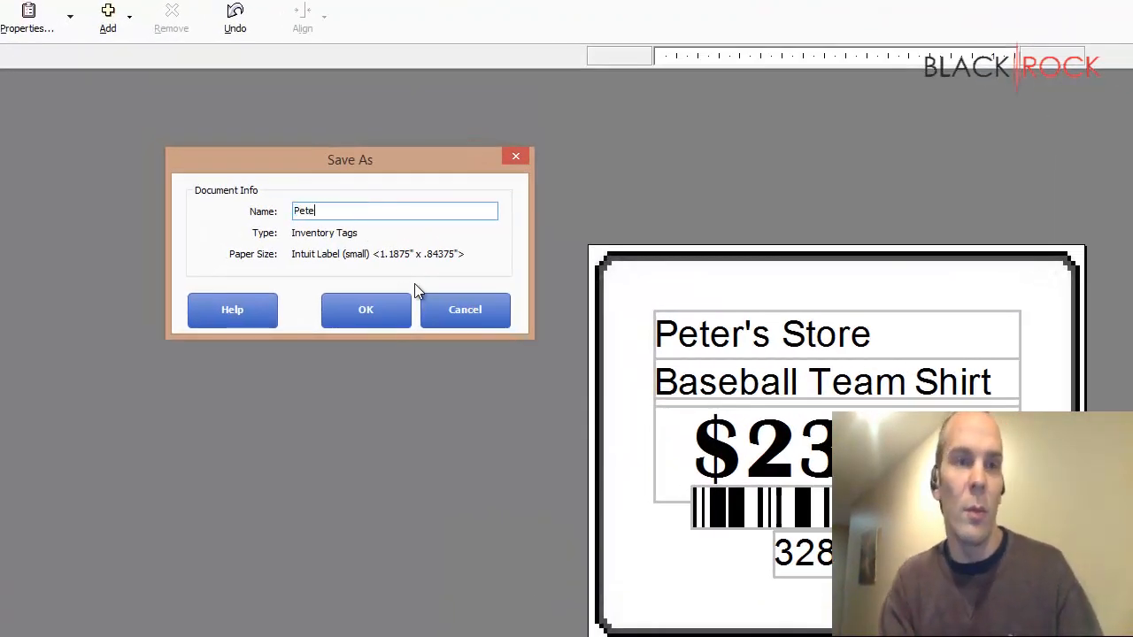
text(r's Def)
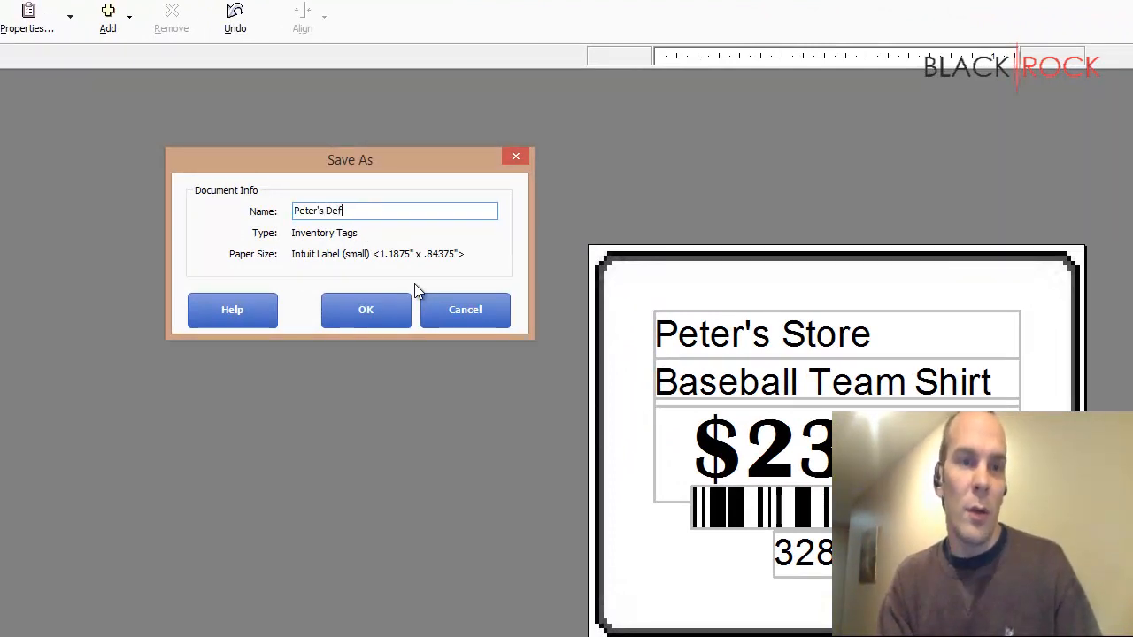
text(ault Label)
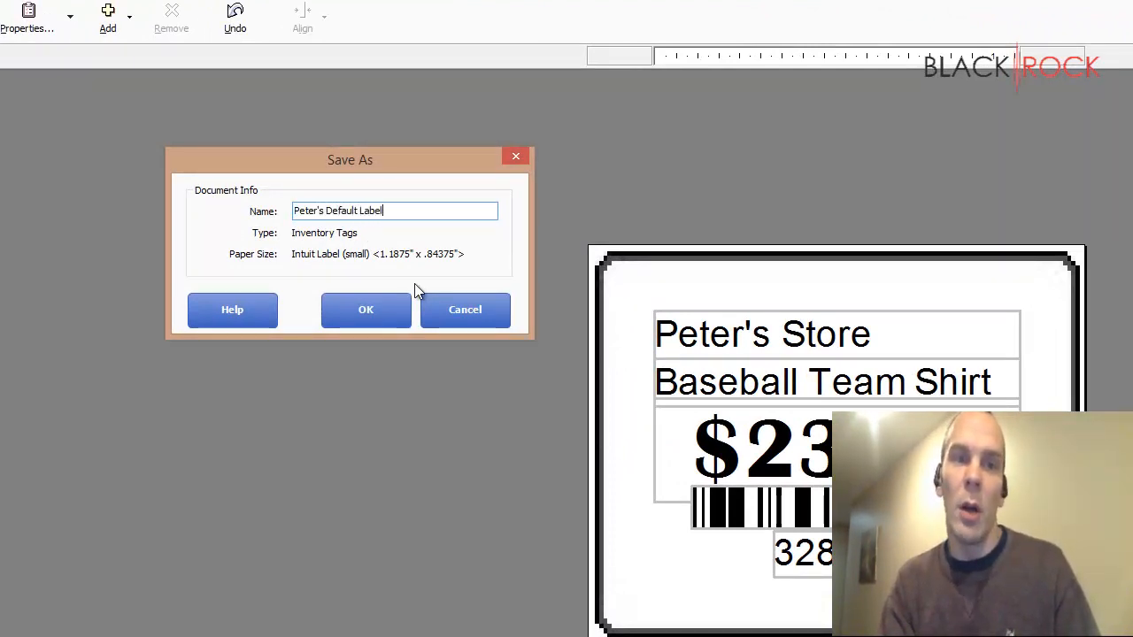
click(383, 317)
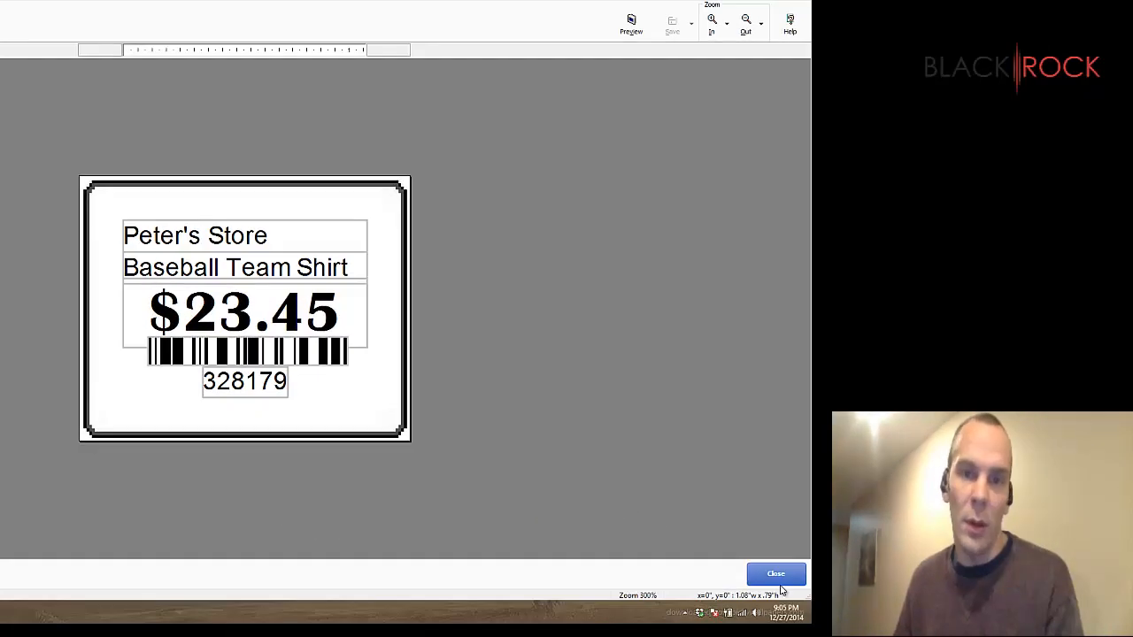
click(783, 583)
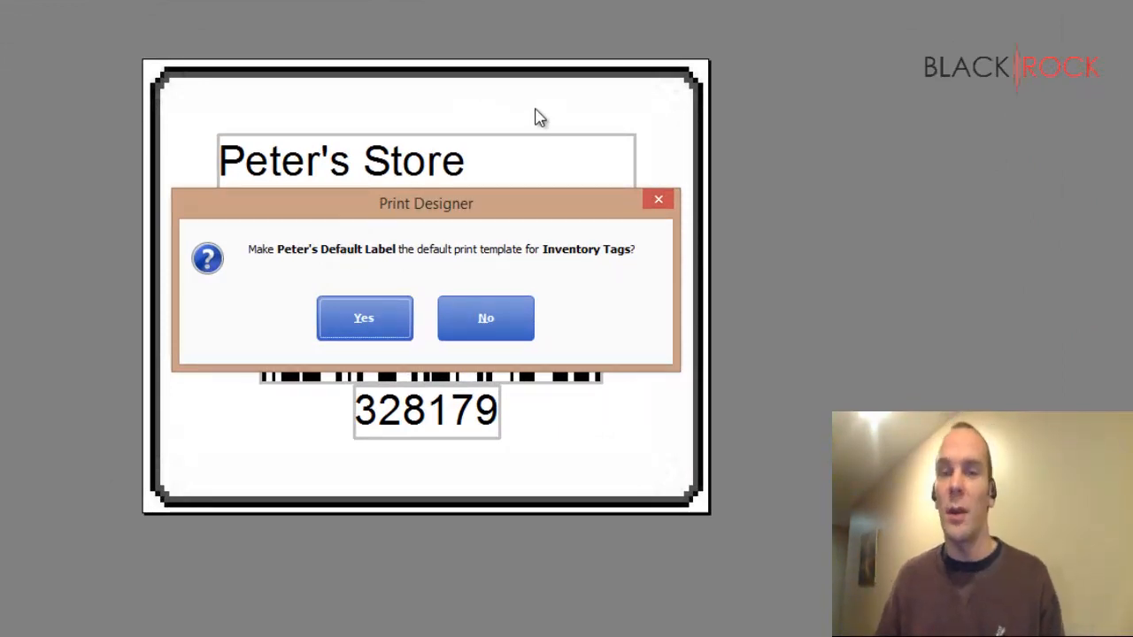
click(386, 319)
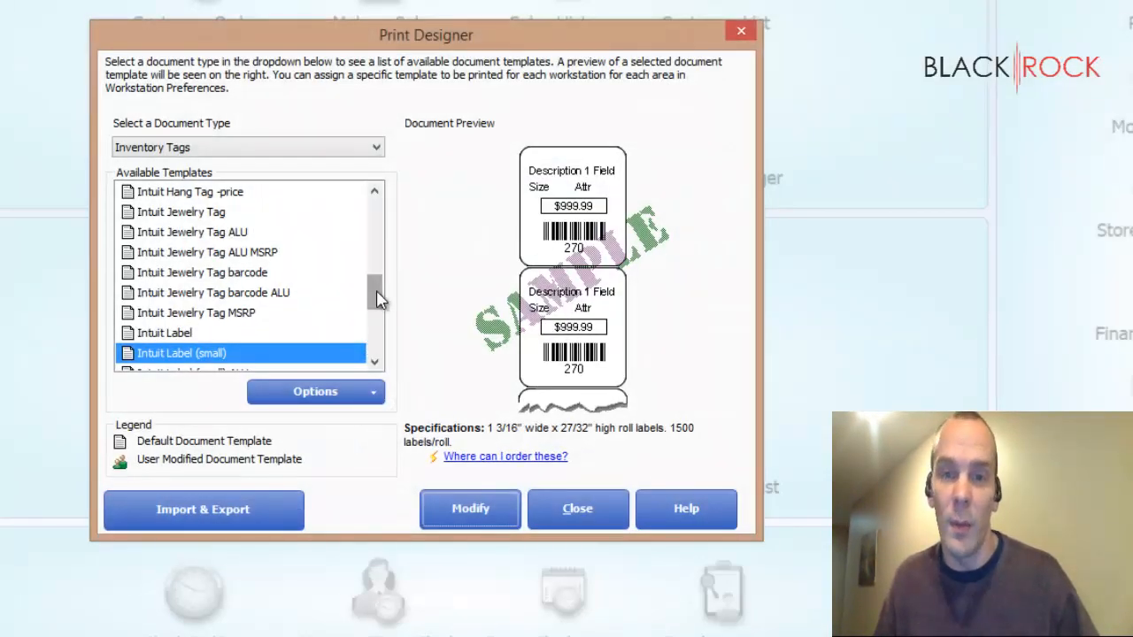
Find Peter's Default Label among the Inventory Tags templates, choose it for modification, and close the Print Designer
drag(376, 281, 384, 354)
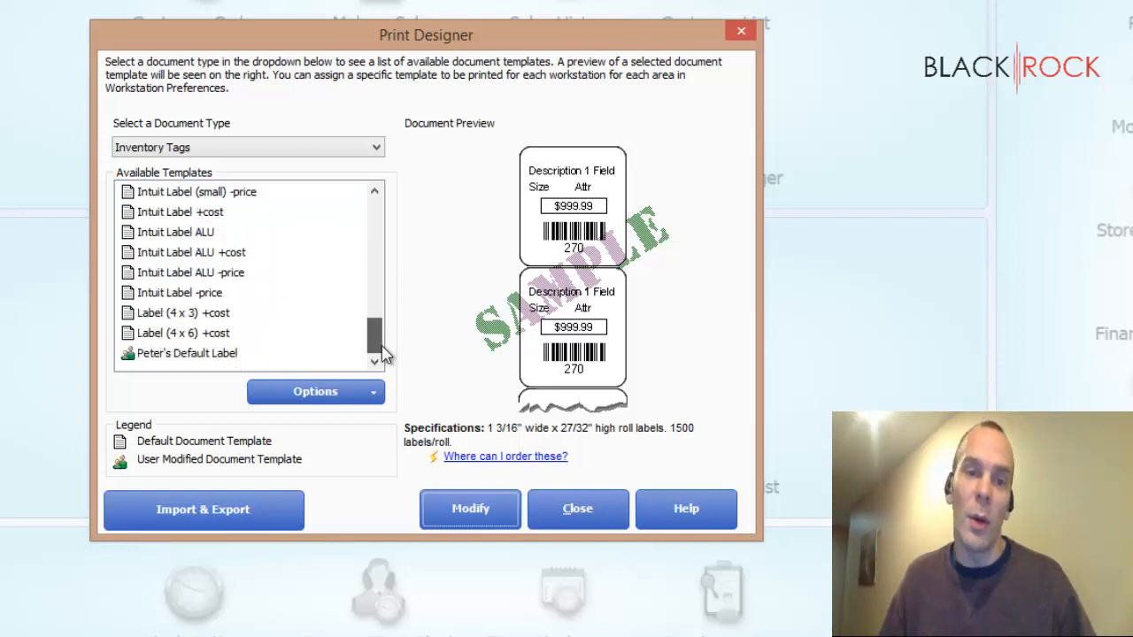
click(133, 354)
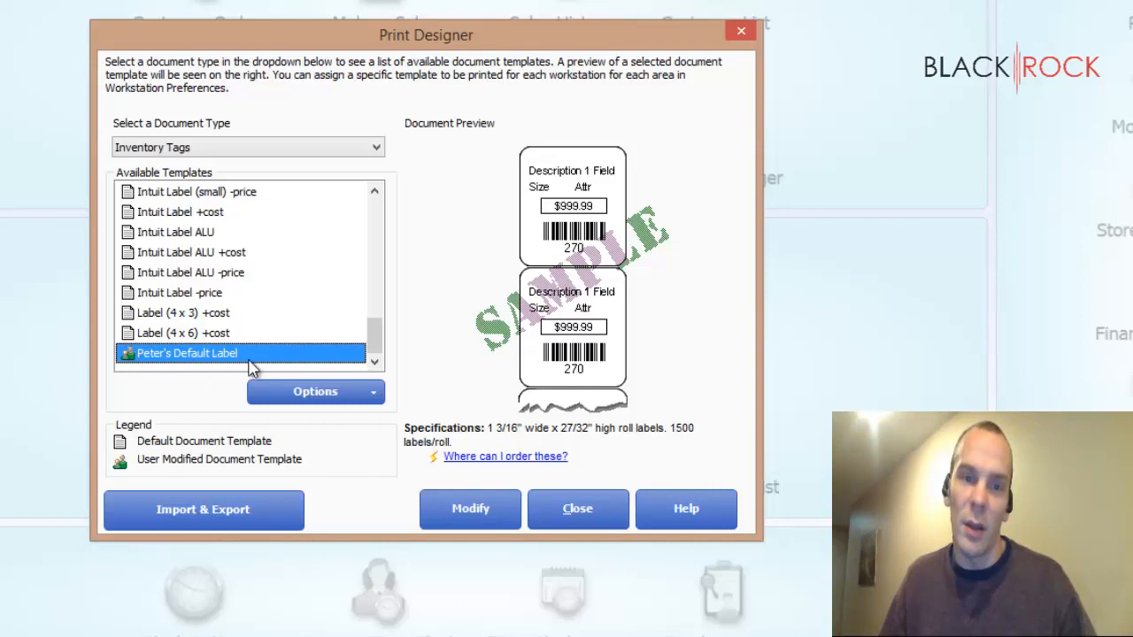
click(483, 506)
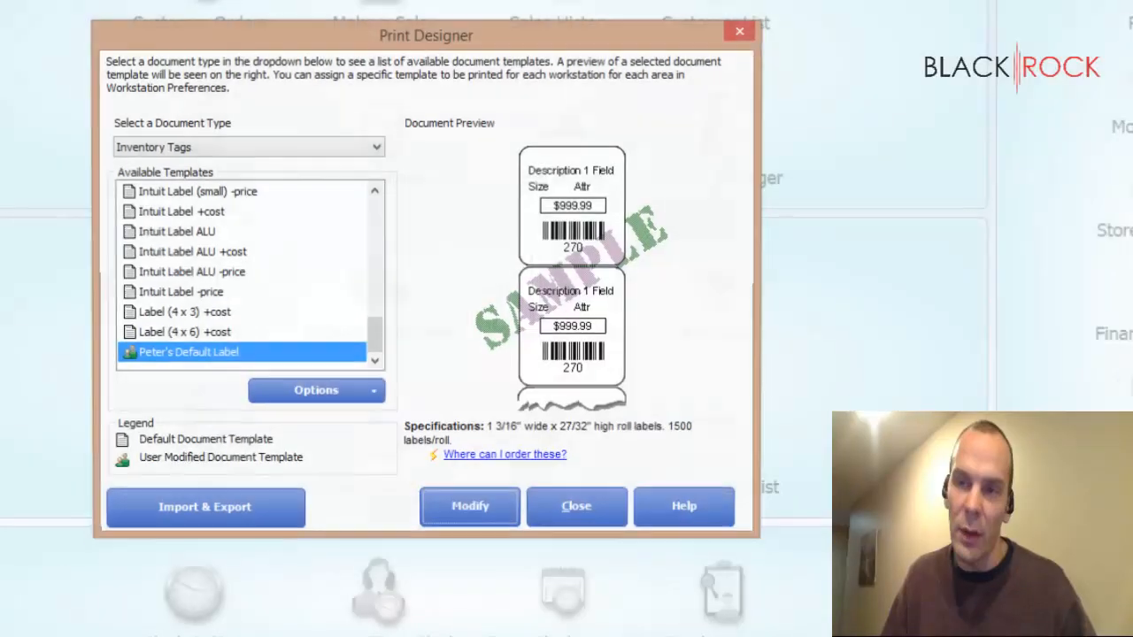
click(596, 507)
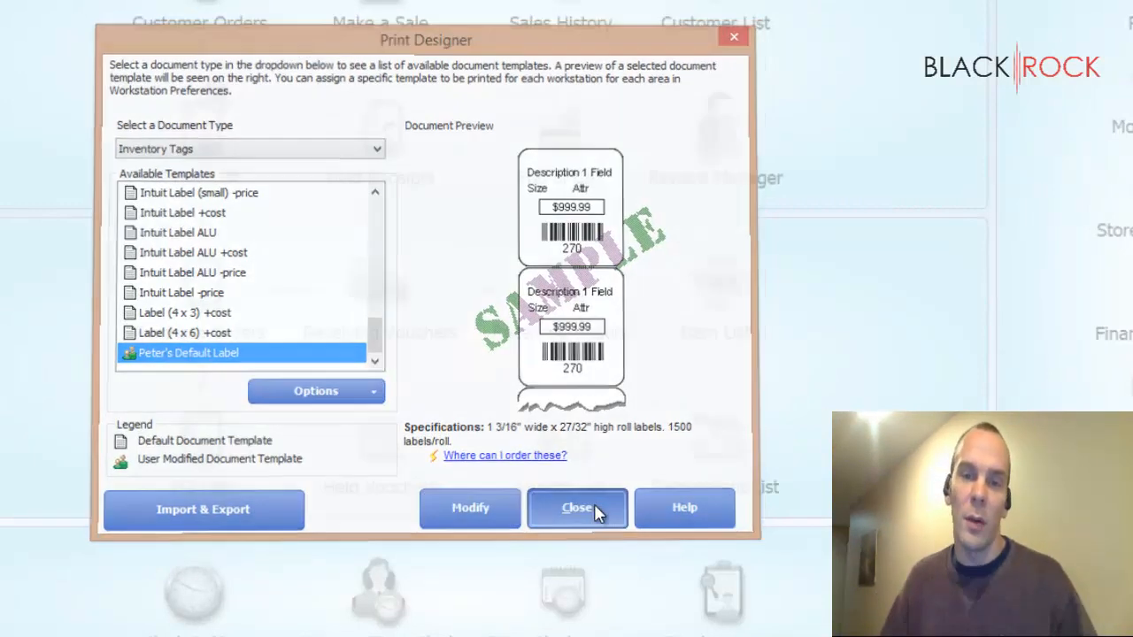
Open the Item List and select item 24 together with the Cleats items 42 and 44
click(715, 283)
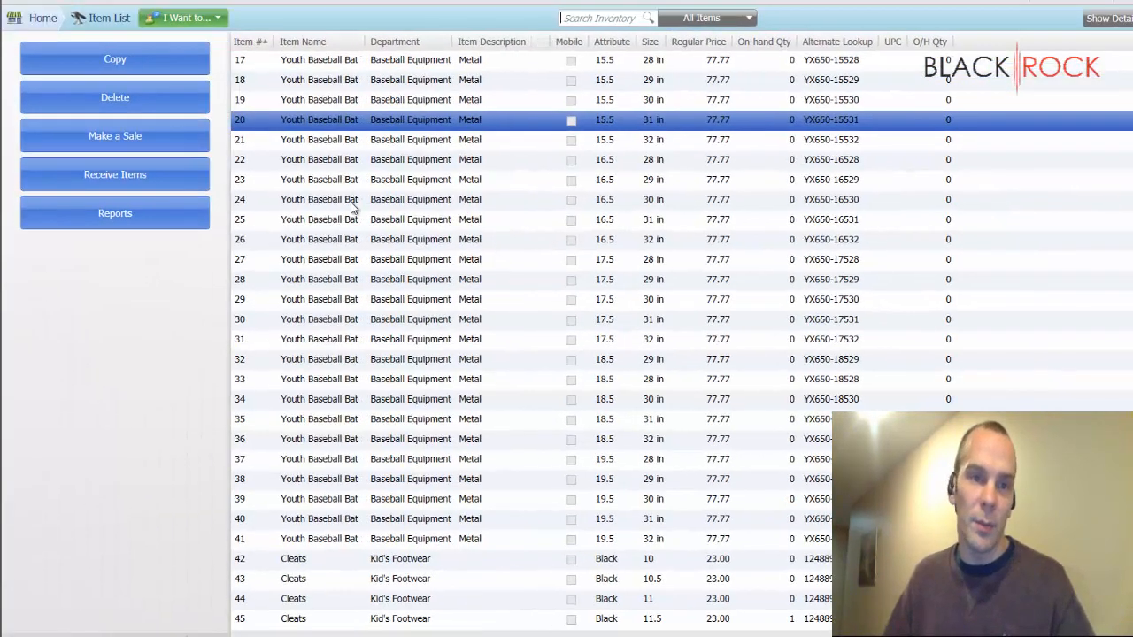
click(352, 202)
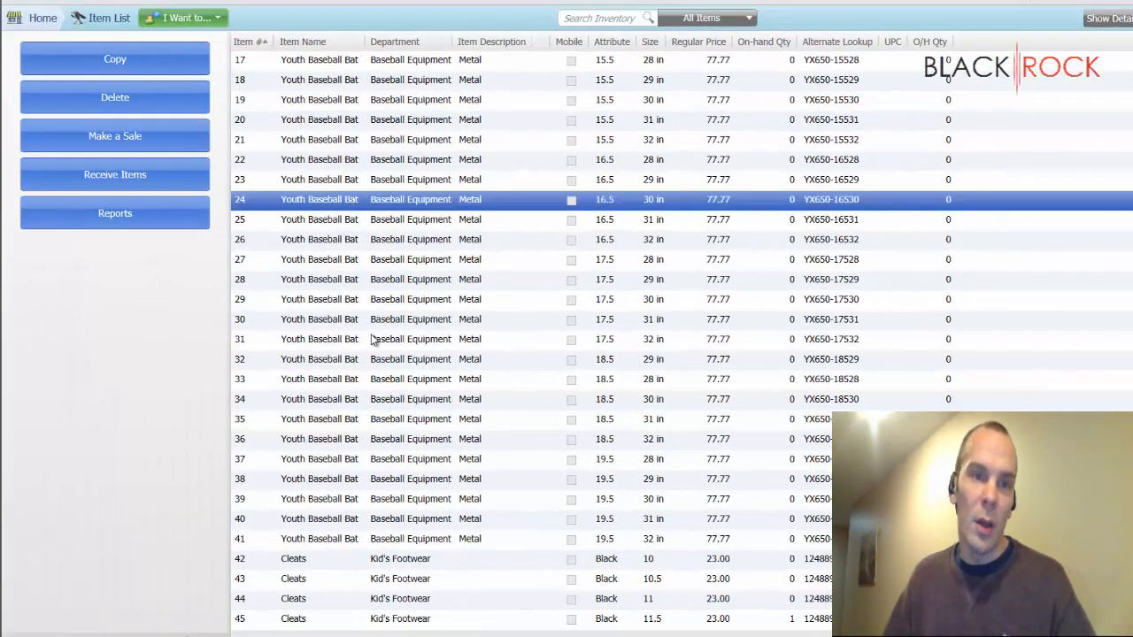
ctrl+click(343, 563)
ctrl+click(342, 597)
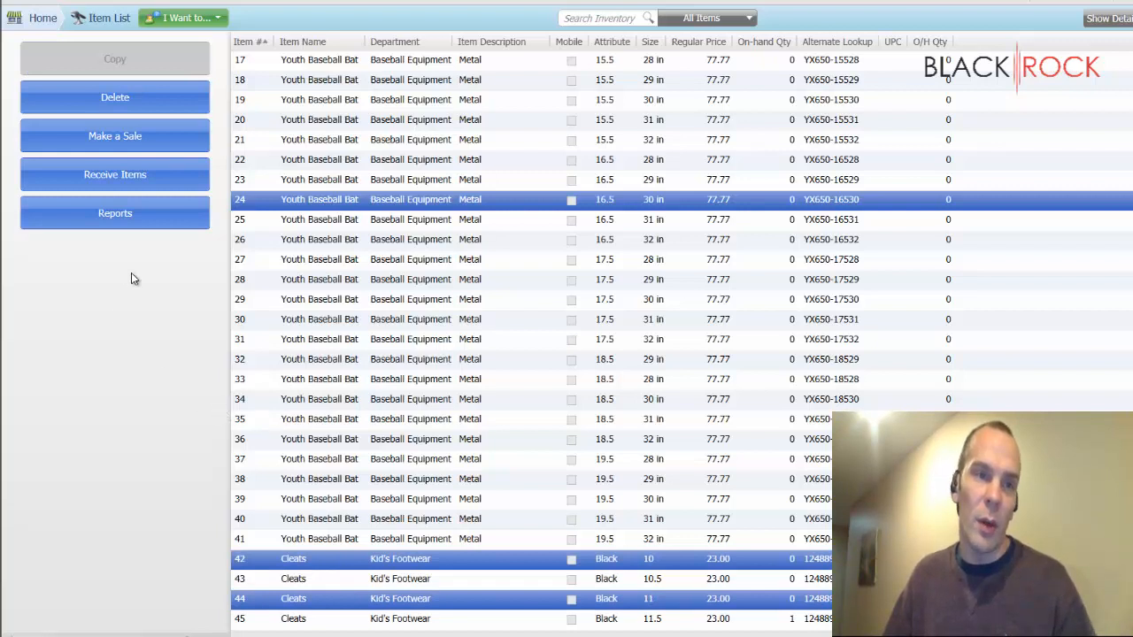
Customize the Item List's task buttons by adding Print Tags to the selected tasks
click(186, 17)
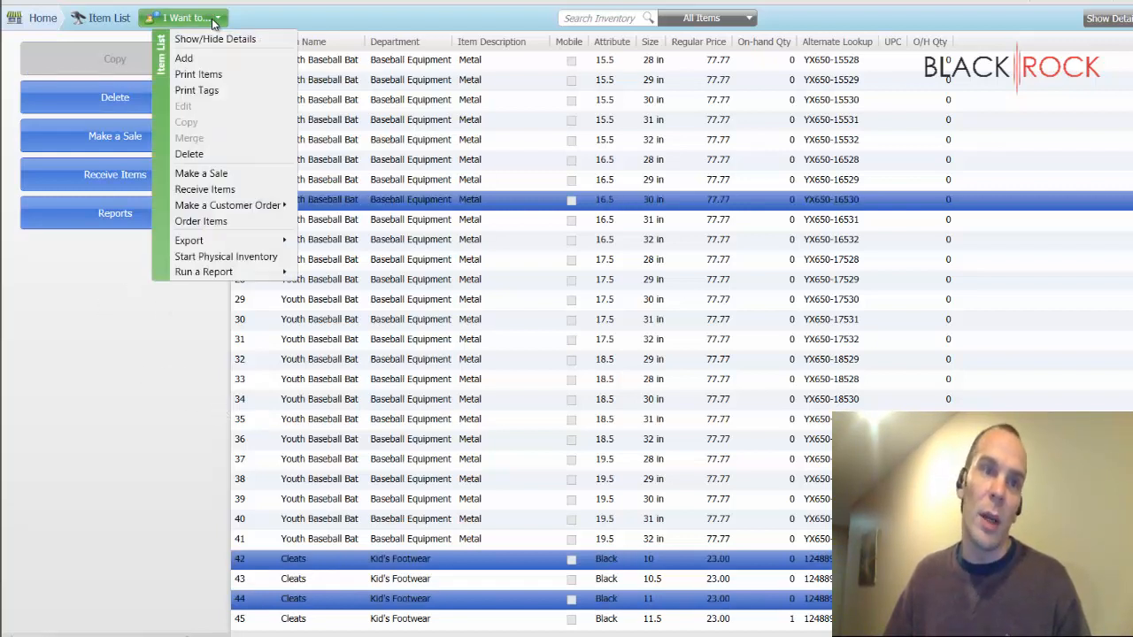
click(95, 317)
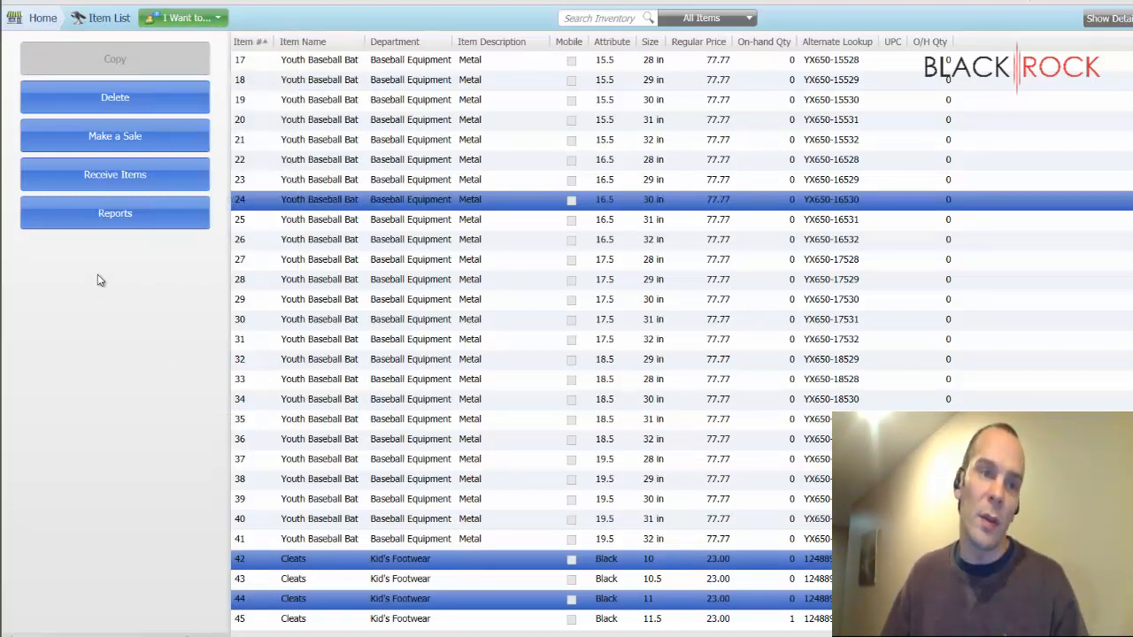
right_click(100, 269)
click(126, 282)
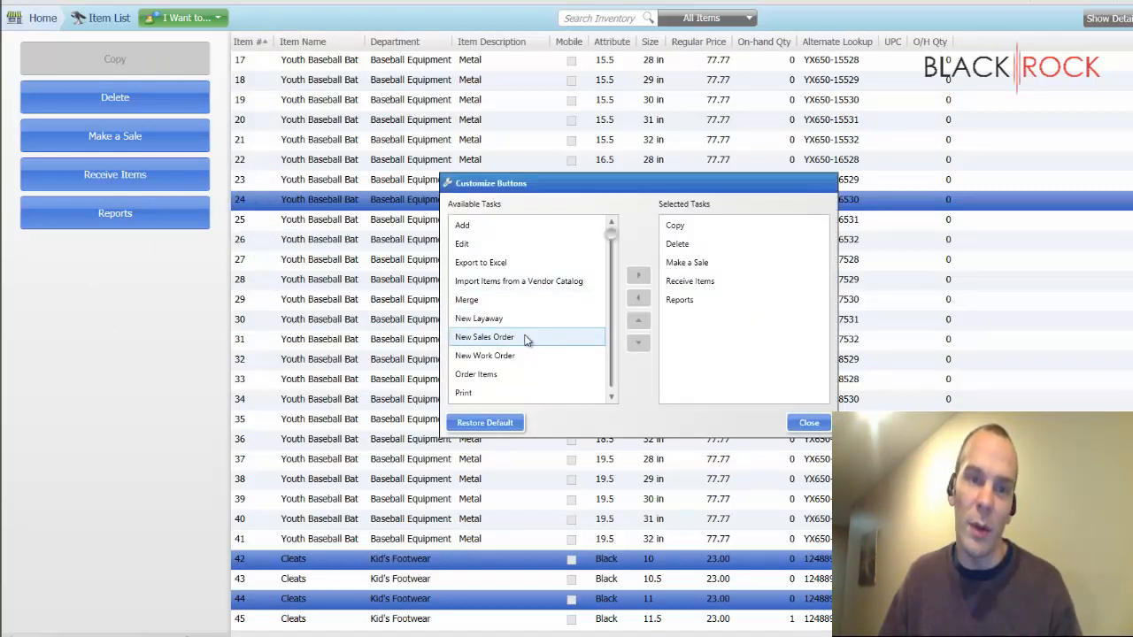
scroll(547, 369, down, 1)
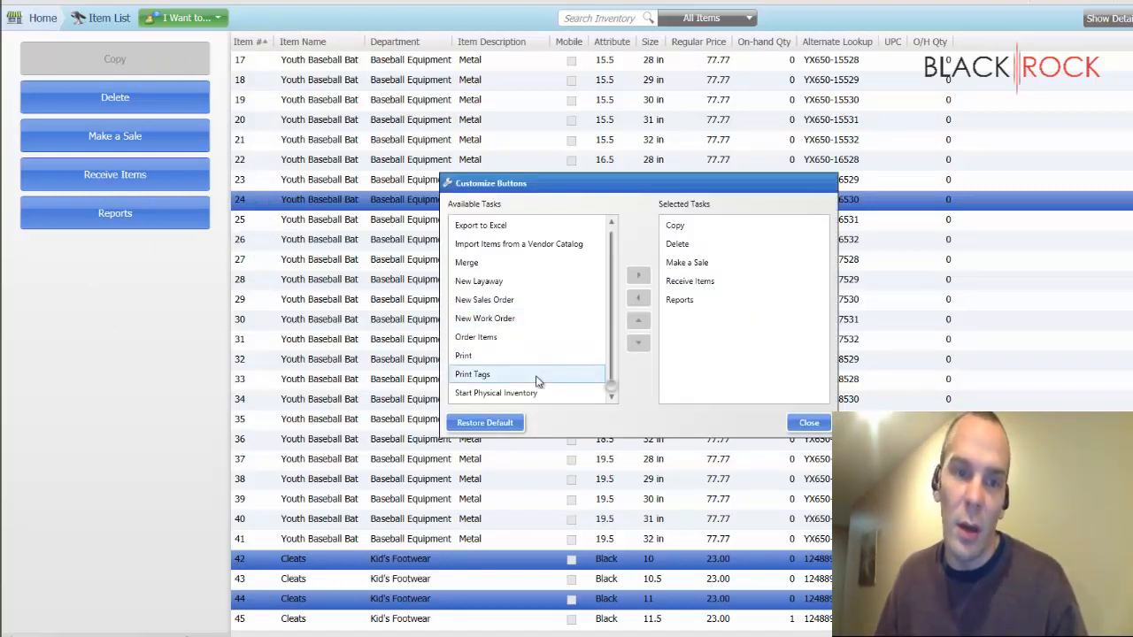
click(540, 377)
click(639, 276)
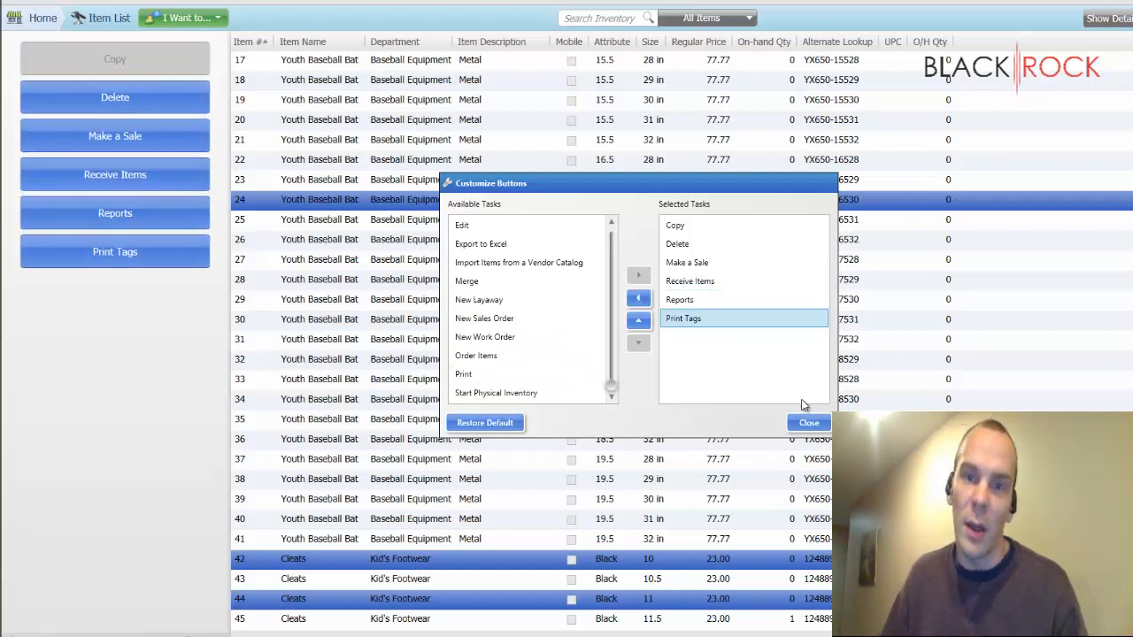
click(810, 424)
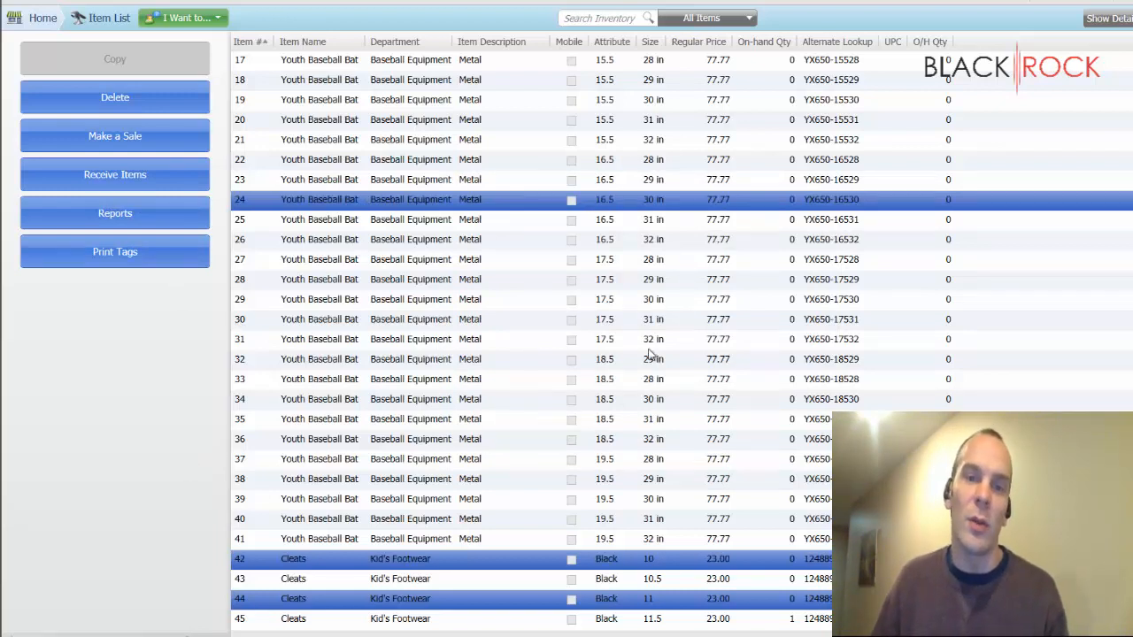
Select item 29, open tag printing for it to review the print options and item template, and cancel
click(476, 303)
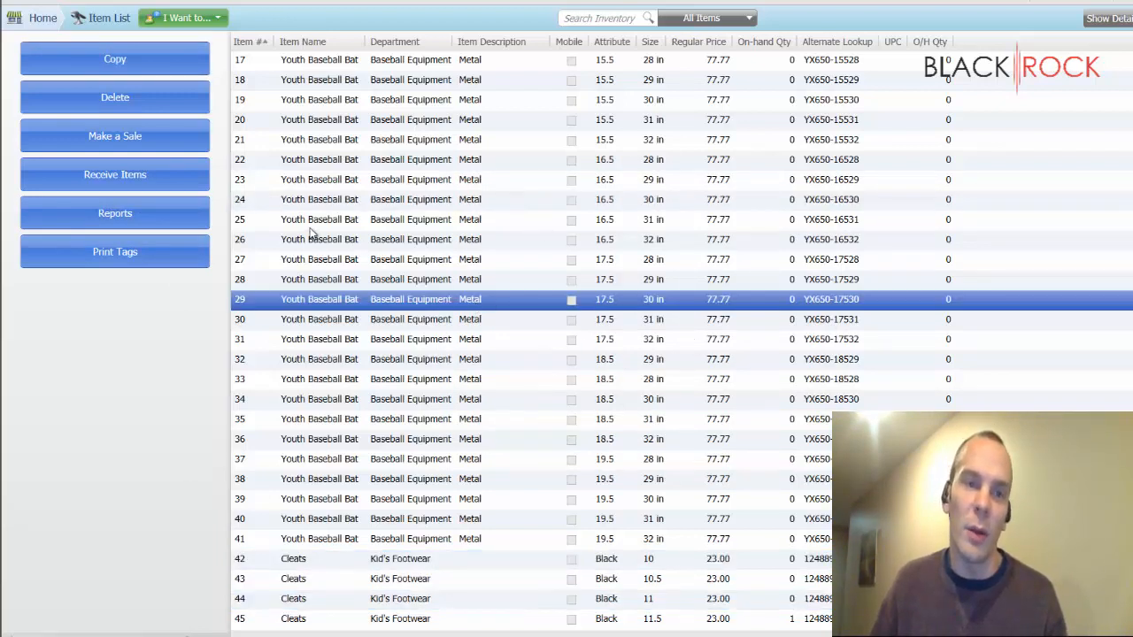
click(108, 252)
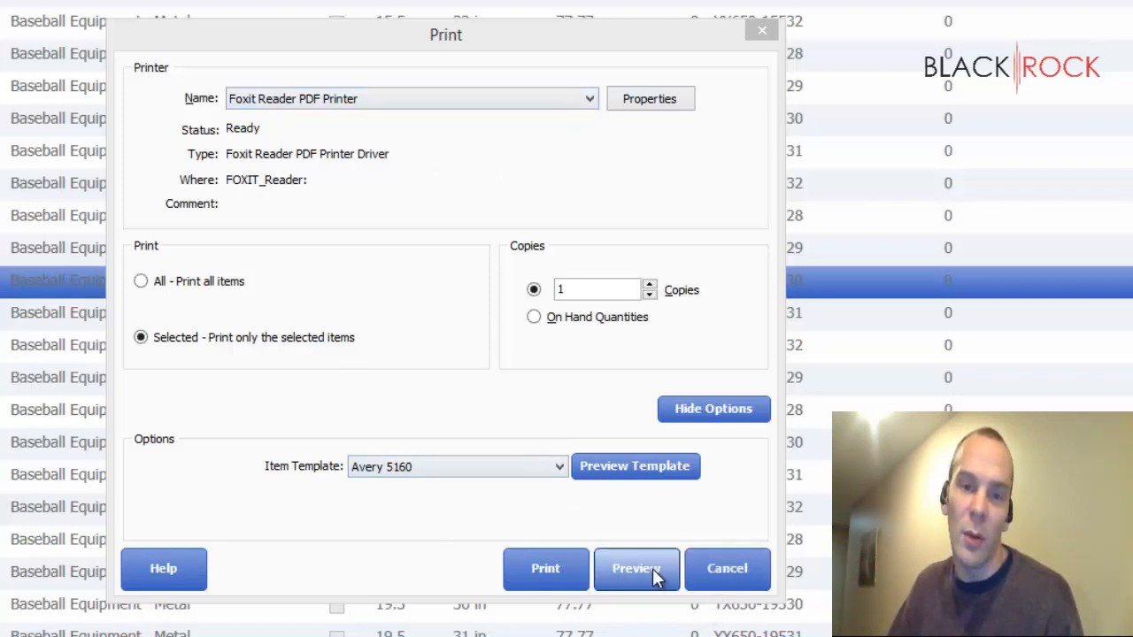
click(731, 575)
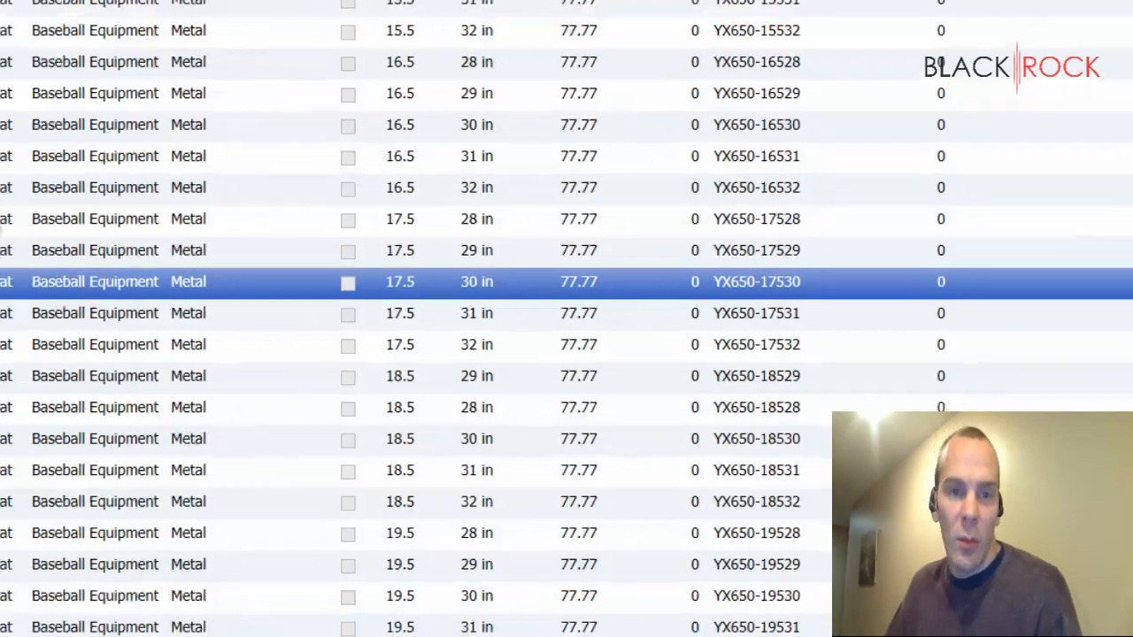